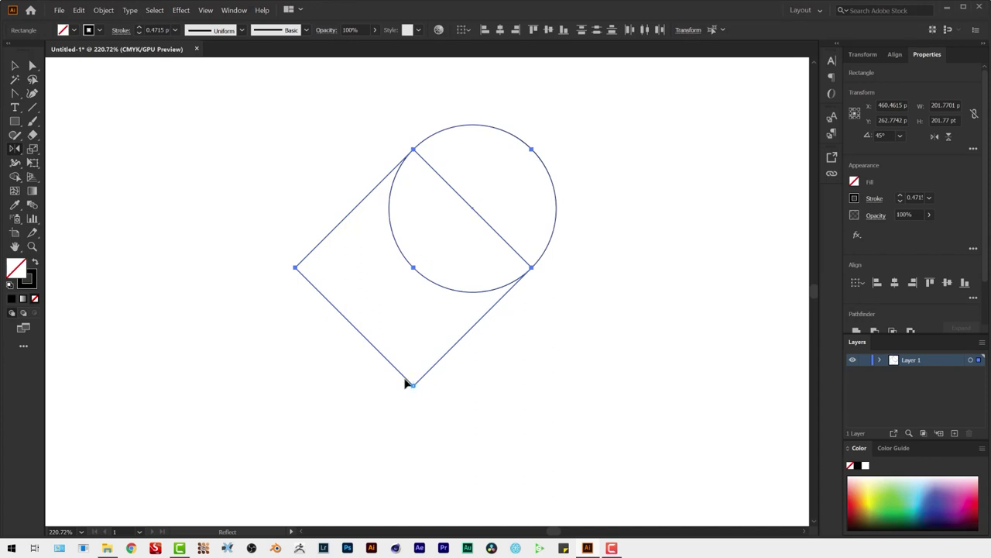
- Mirror a copy of the half heart to complete it, then delete that heart artwork
{"action": "mouse_move", "coordinate": [336, 189]}
{"action": "left_mouse_down"}
{"action": "mouse_move", "coordinate": [448, 184]}
{"action": "mouse_move", "coordinate": [419, 179]}
{"action": "left_mouse_up"}
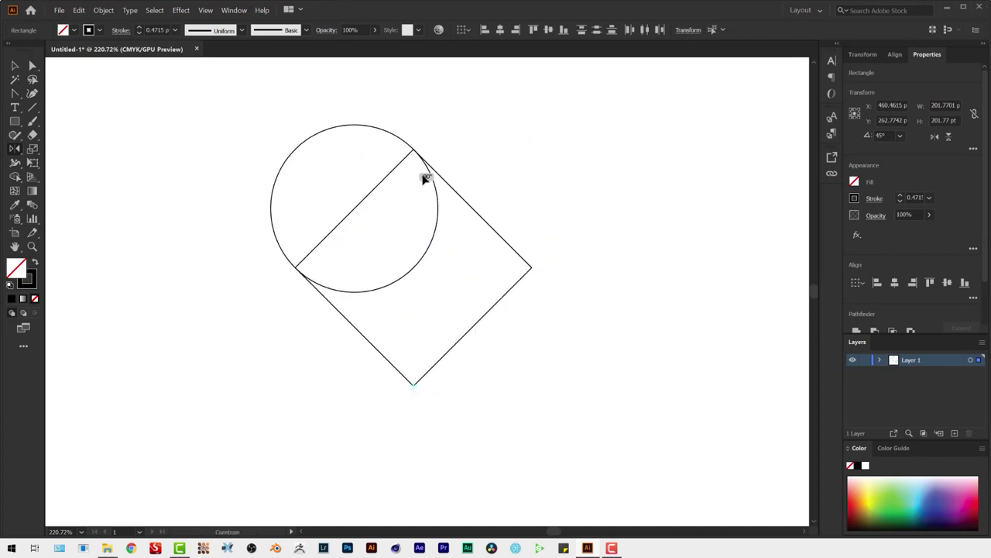
{"action": "key", "text": "v"}
{"action": "left_click", "coordinate": [336, 180]}
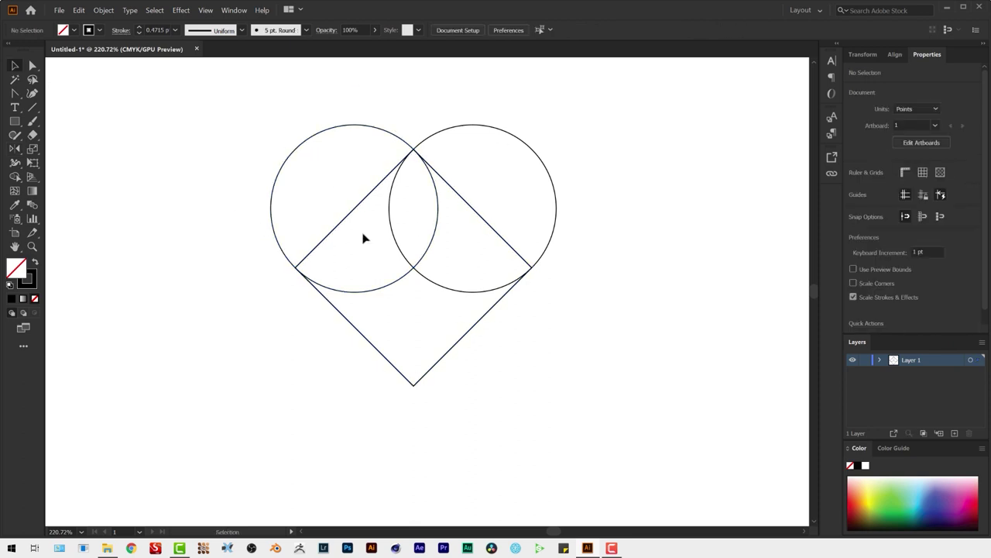
{"action": "key", "text": "ctrl+a"}
{"action": "key", "text": "Delete"}
- Create a 100 by 150 pt rectangle with the Rectangle tool
{"action": "key", "text": "m"}
{"action": "left_click", "coordinate": [306, 179]}
{"action": "type", "text": "100"}
{"action": "key", "text": "Tab"}
{"action": "type", "text": "150"}
{"action": "key", "text": "shift+Tab"}
{"action": "key", "text": "Return"}
- Round the rectangle's top into an arch and rotate it 45 degrees
{"action": "left_click_drag", "start_coordinate": [343, 181], "coordinate": [473, 381]}
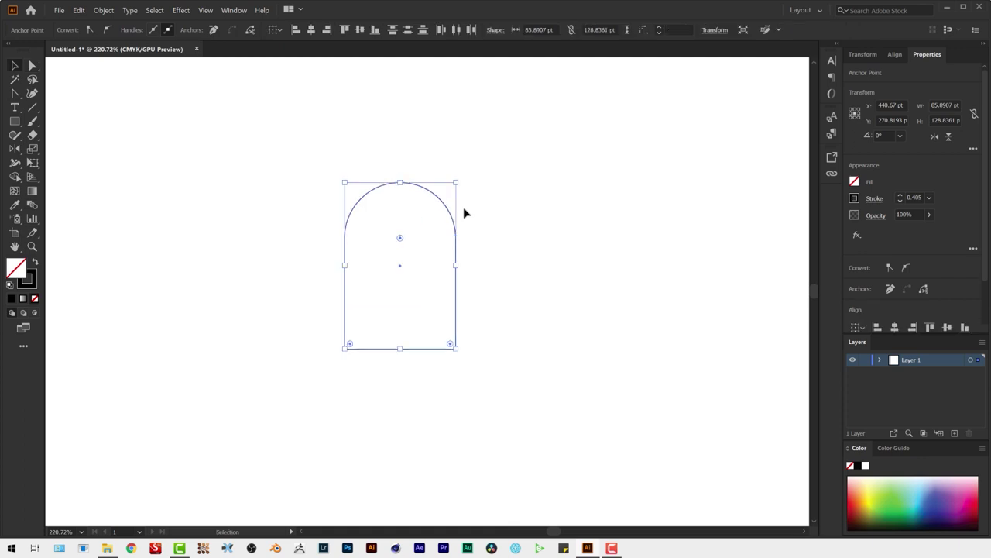
{"action": "left_click", "coordinate": [439, 282]}
{"action": "left_click_drag", "start_coordinate": [504, 177], "coordinate": [387, 281]}
{"action": "left_click_drag", "start_coordinate": [341, 353], "coordinate": [416, 361]}
- Reflect a copy of the arch to form the two heart halves
{"action": "key", "text": "o"}
{"action": "left_click_drag", "start_coordinate": [476, 208], "coordinate": [419, 363]}
{"action": "left_click", "coordinate": [15, 177]}
{"action": "mouse_move", "coordinate": [372, 232]}
{"action": "left_mouse_down"}
{"action": "mouse_move", "coordinate": [465, 232]}
{"action": "mouse_move", "coordinate": [485, 179]}
{"action": "left_mouse_up"}
{"action": "left_click", "coordinate": [485, 179]}
{"action": "left_click", "coordinate": [376, 230]}
{"action": "left_click", "coordinate": [414, 248]}
- Use Shape Builder to remove the two lower square regions from the overlapping shapes
{"action": "key", "text": "ctrl+a"}
{"action": "key", "text": "shift+m"}
{"action": "left_click", "coordinate": [418, 333], "text": "alt"}
{"action": "left_click", "coordinate": [302, 324], "text": "alt"}
- Deselect the finished heart outline and show the Stroke panel beside the diamond
{"action": "key", "text": "v"}
{"action": "left_click", "coordinate": [517, 327]}
{"action": "key", "text": "ctrl+F10"}
{"action": "left_click_drag", "start_coordinate": [602, 225], "coordinate": [606, 197]}
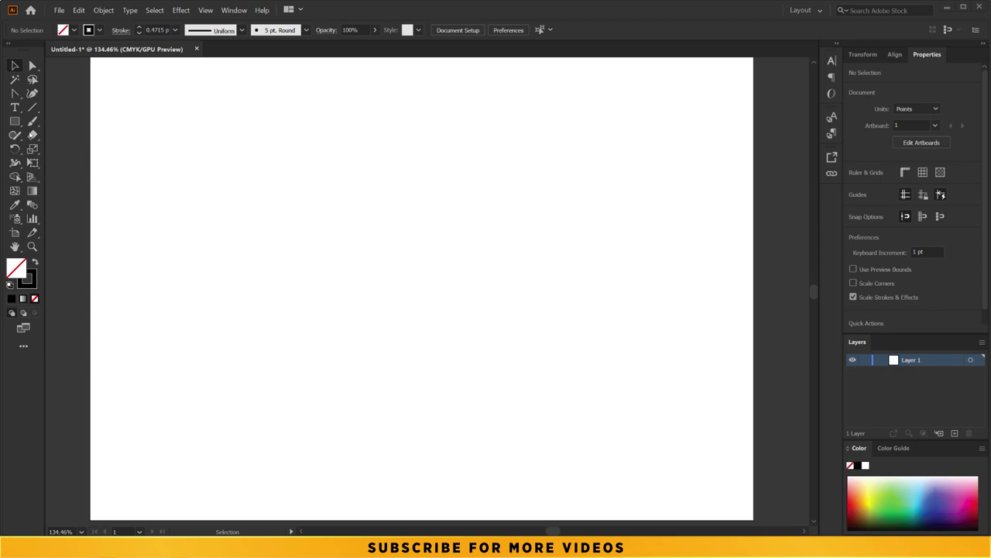
- Draw a 227.45 pt square with the Rectangle tool and rotate it 45° into a diamond
{"action": "left_click_drag", "start_coordinate": [19, 122], "coordinate": [65, 124]}
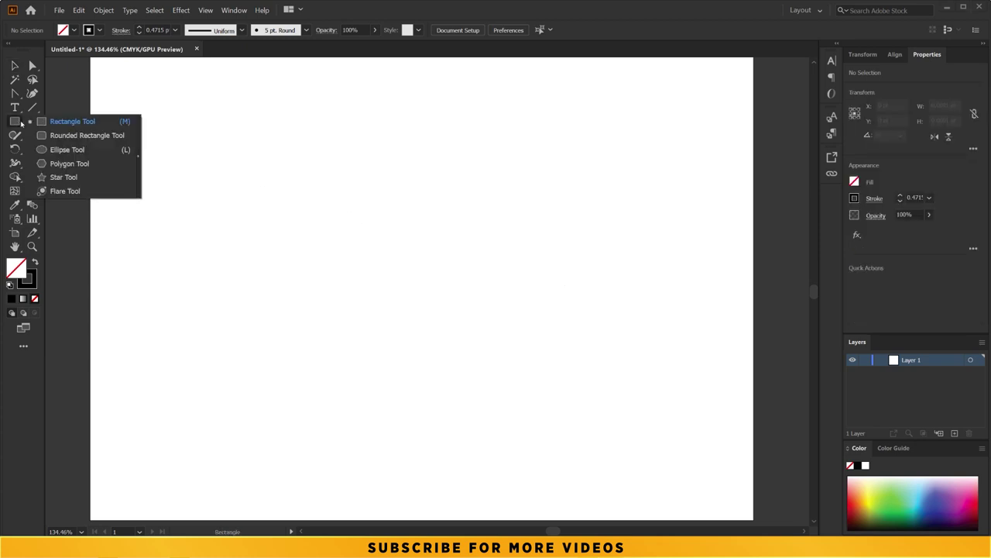
{"action": "left_click", "coordinate": [65, 122]}
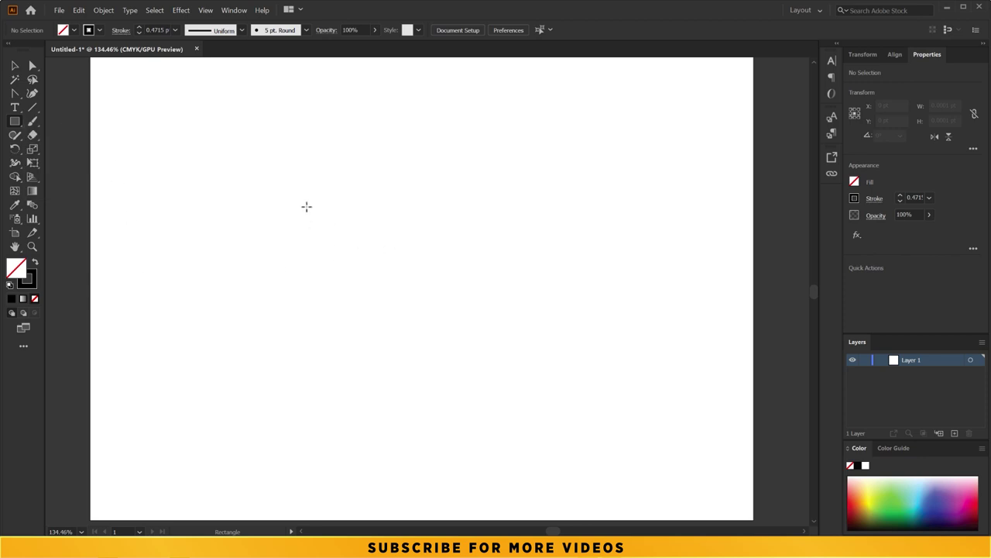
{"action": "mouse_move", "coordinate": [320, 186]}
{"action": "left_mouse_down"}
{"action": "mouse_move", "coordinate": [446, 291]}
{"action": "mouse_move", "coordinate": [490, 380]}
{"action": "mouse_move", "coordinate": [529, 341]}
{"action": "mouse_move", "coordinate": [500, 358]}
{"action": "mouse_move", "coordinate": [369, 268]}
{"action": "mouse_move", "coordinate": [507, 371]}
{"action": "left_mouse_up"}
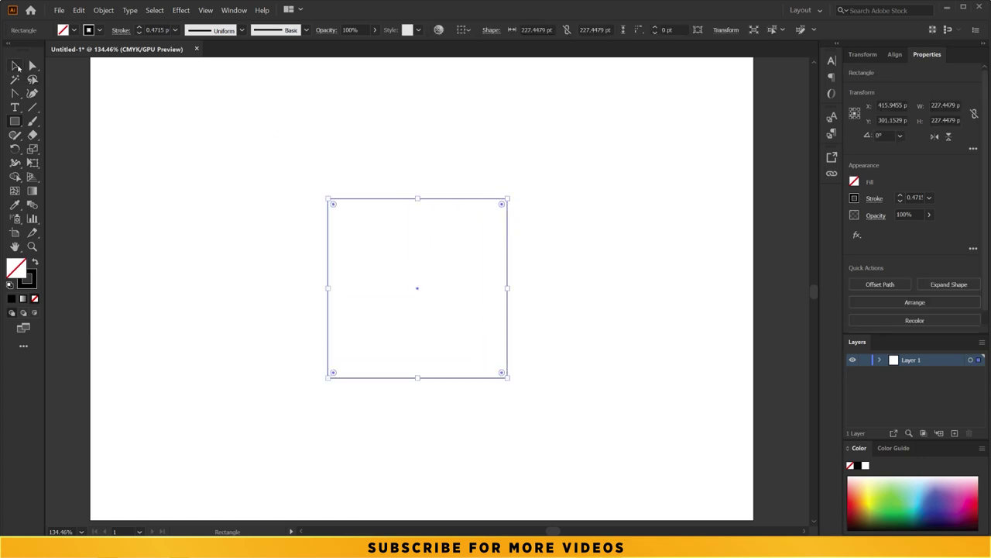
{"action": "left_click", "coordinate": [17, 68]}
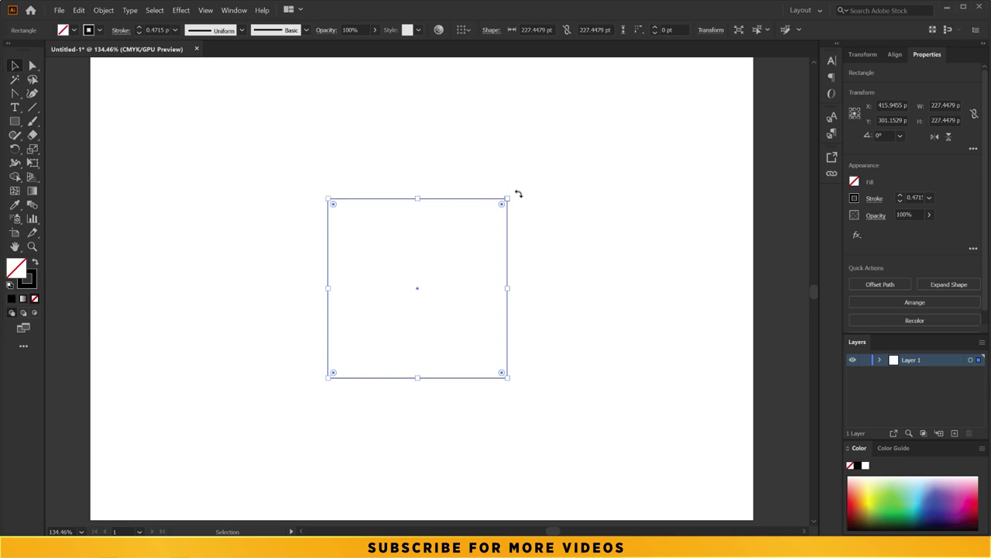
{"action": "left_click", "coordinate": [485, 173]}
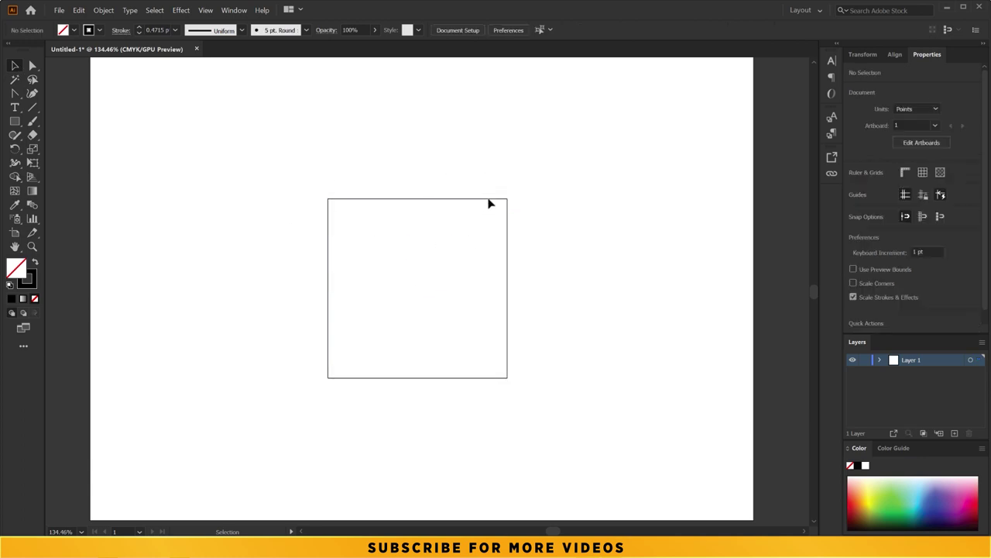
{"action": "left_click", "coordinate": [508, 204]}
{"action": "left_click_drag", "start_coordinate": [512, 197], "coordinate": [451, 175]}
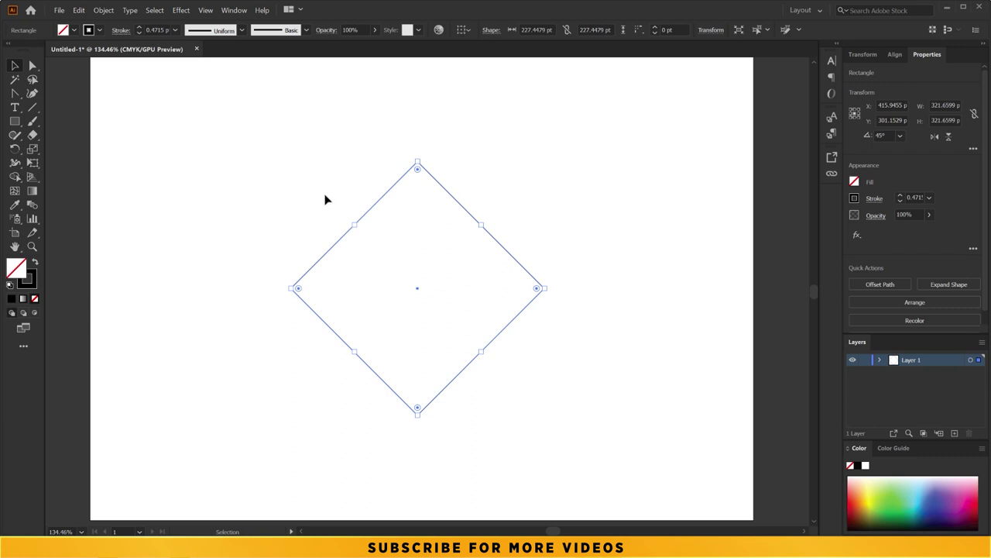
- Drag the diamond's top anchor straight down into a shallow kite, then check the View menu
{"action": "left_click", "coordinate": [33, 67]}
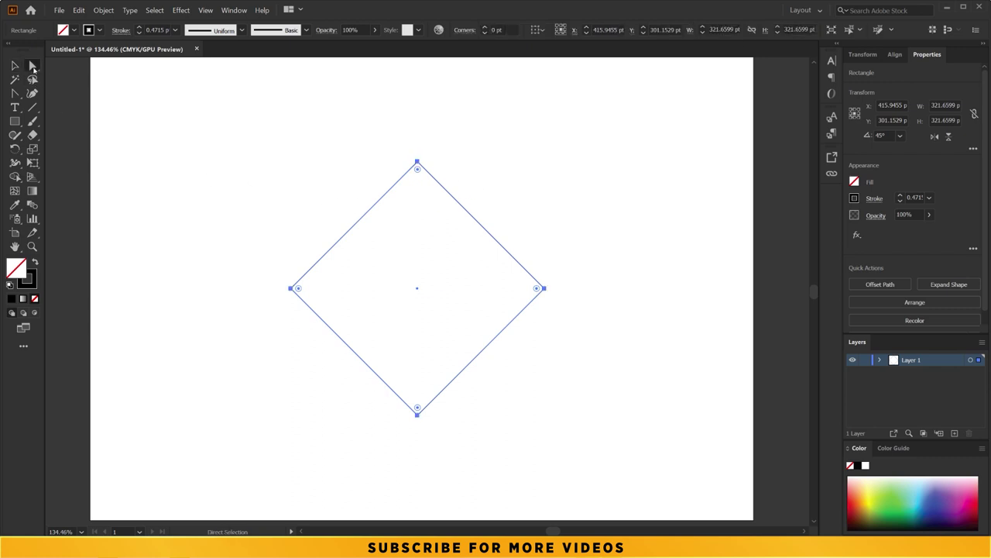
{"action": "left_click", "coordinate": [418, 143]}
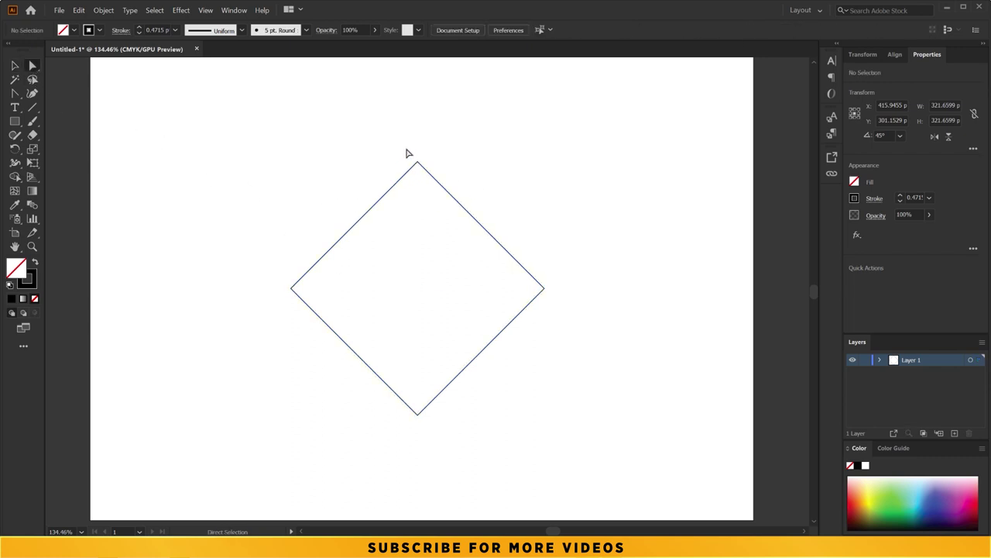
{"action": "mouse_move", "coordinate": [416, 163]}
{"action": "left_mouse_down"}
{"action": "mouse_move", "coordinate": [419, 292]}
{"action": "mouse_move", "coordinate": [417, 254]}
{"action": "left_mouse_up"}
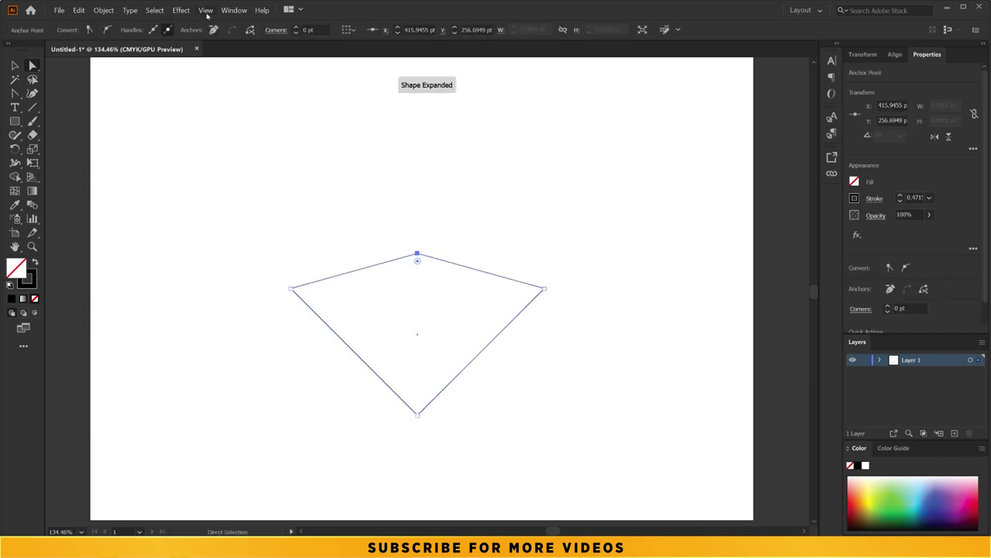
{"action": "left_click", "coordinate": [206, 11]}
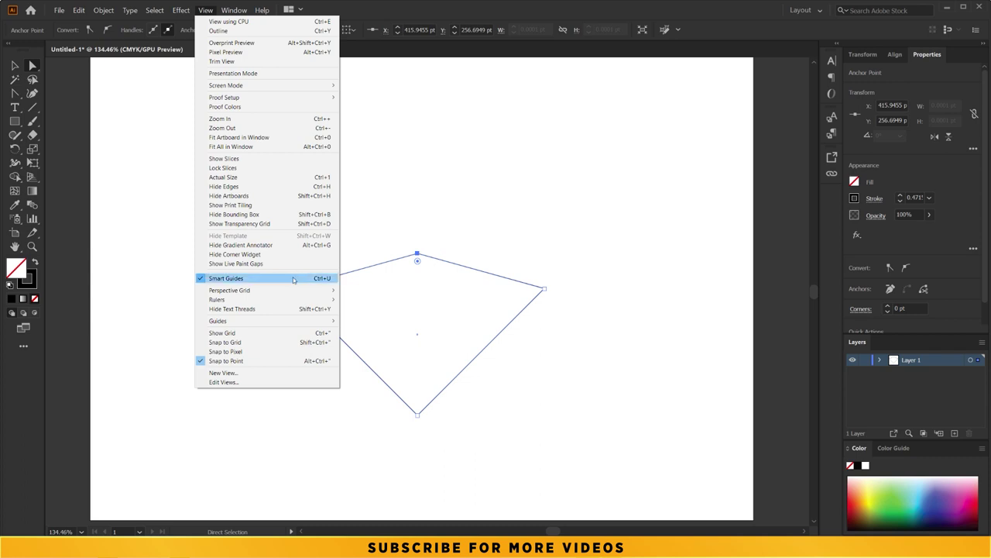
- Select the shape's left and right corner anchors and raise them straight up into a V
{"action": "left_click", "coordinate": [384, 238]}
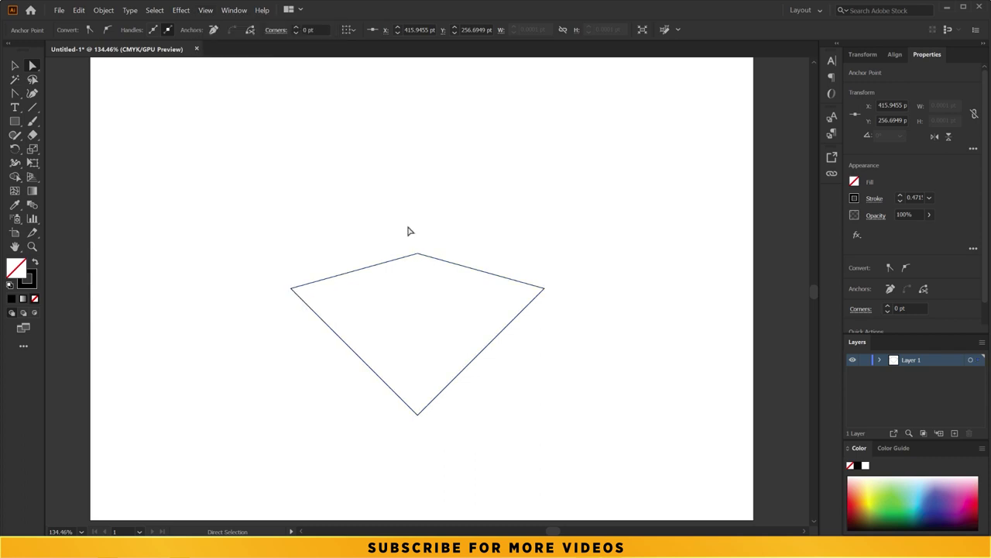
{"action": "left_click", "coordinate": [291, 289]}
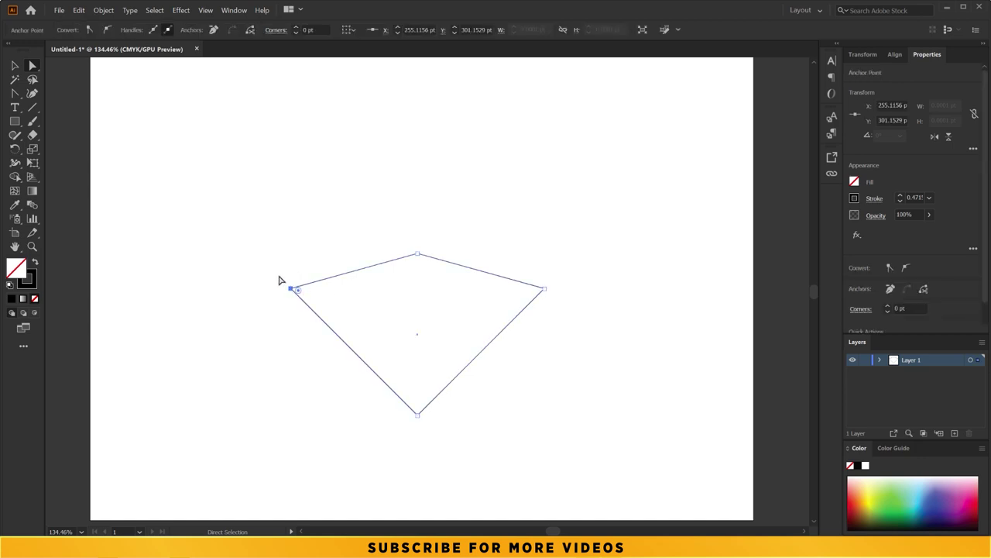
{"action": "left_click", "coordinate": [545, 288], "text": "shift"}
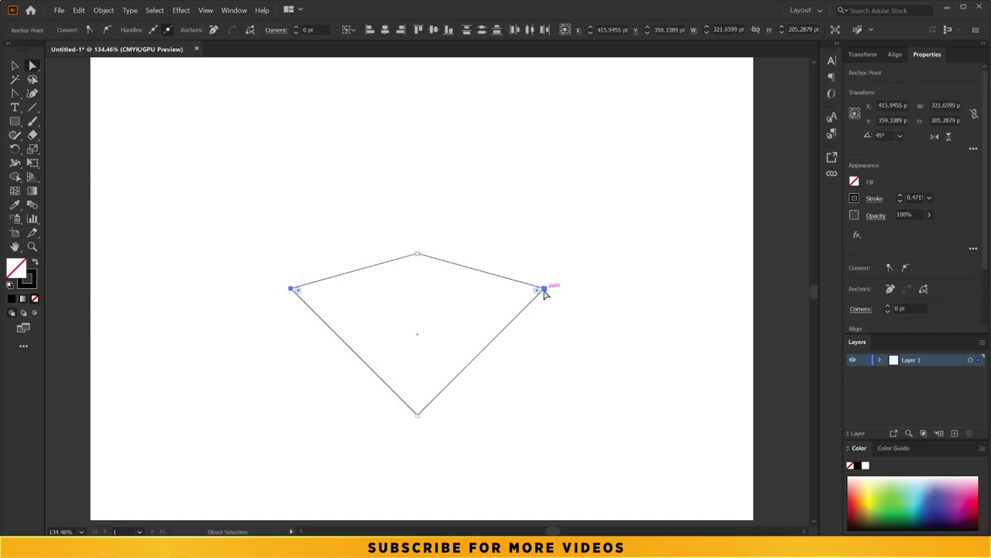
{"action": "left_click_drag", "start_coordinate": [544, 292], "coordinate": [529, 180]}
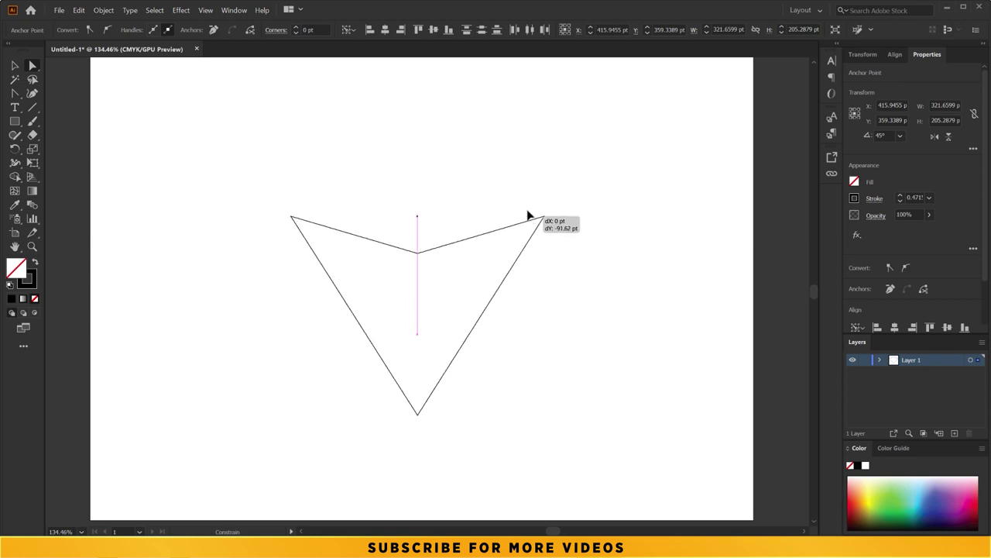
{"action": "left_click_drag", "start_coordinate": [529, 180], "coordinate": [529, 170]}
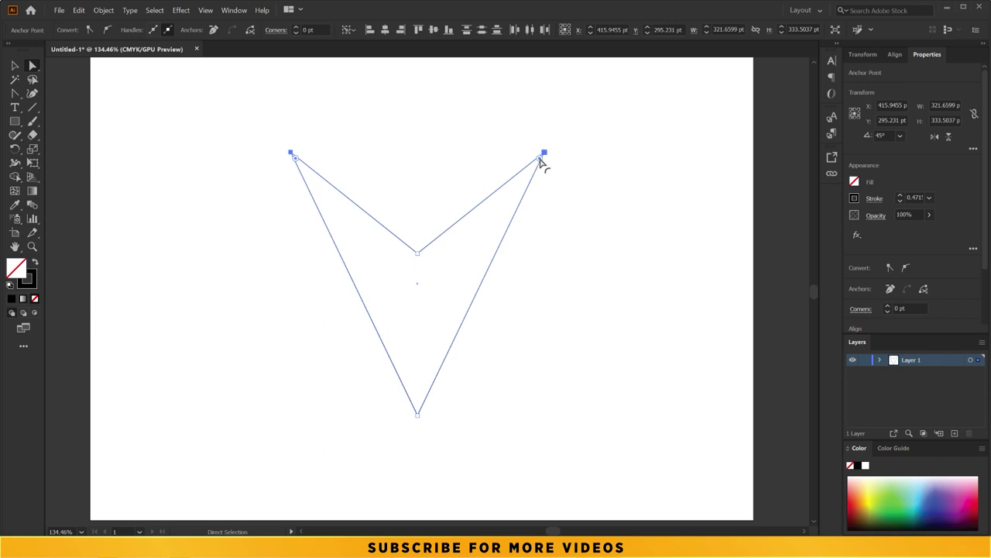
- Round the two upper corners to about 42.42 pt to form the heart lobes
{"action": "mouse_move", "coordinate": [540, 160]}
{"action": "left_mouse_down"}
{"action": "mouse_move", "coordinate": [455, 282]}
{"action": "mouse_move", "coordinate": [471, 274]}
{"action": "left_mouse_up"}
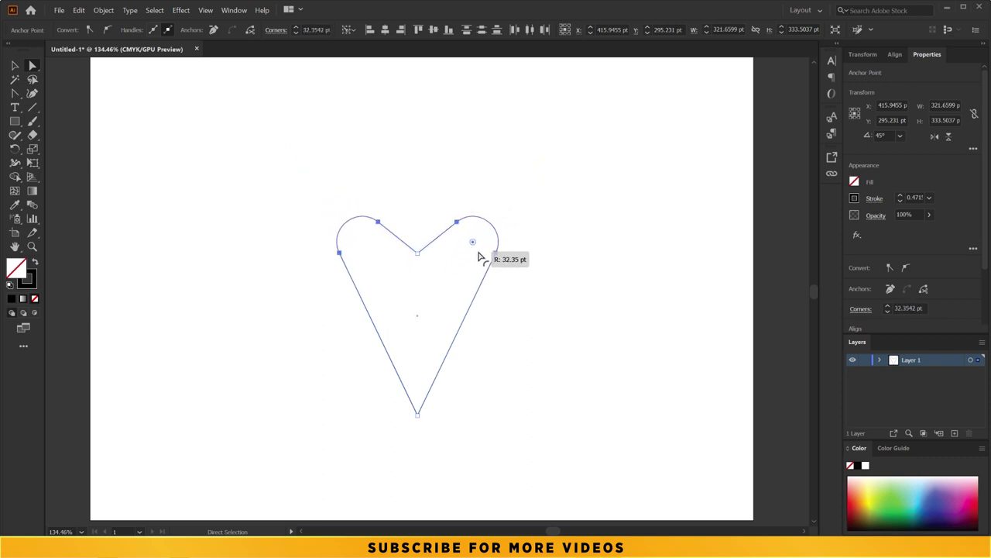
{"action": "left_click_drag", "start_coordinate": [471, 274], "coordinate": [464, 283]}
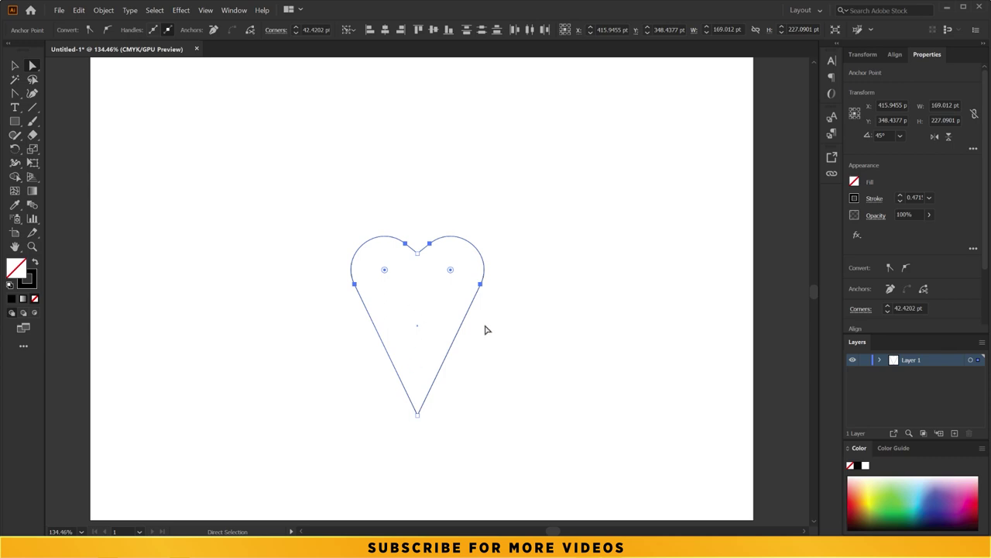
{"action": "left_click", "coordinate": [434, 427]}
- Drag the heart's bottom anchor upward to shorten the tip, then zoom in on the heart
{"action": "mouse_move", "coordinate": [419, 419]}
{"action": "left_mouse_down"}
{"action": "mouse_move", "coordinate": [415, 342]}
{"action": "mouse_move", "coordinate": [414, 350]}
{"action": "left_mouse_up"}
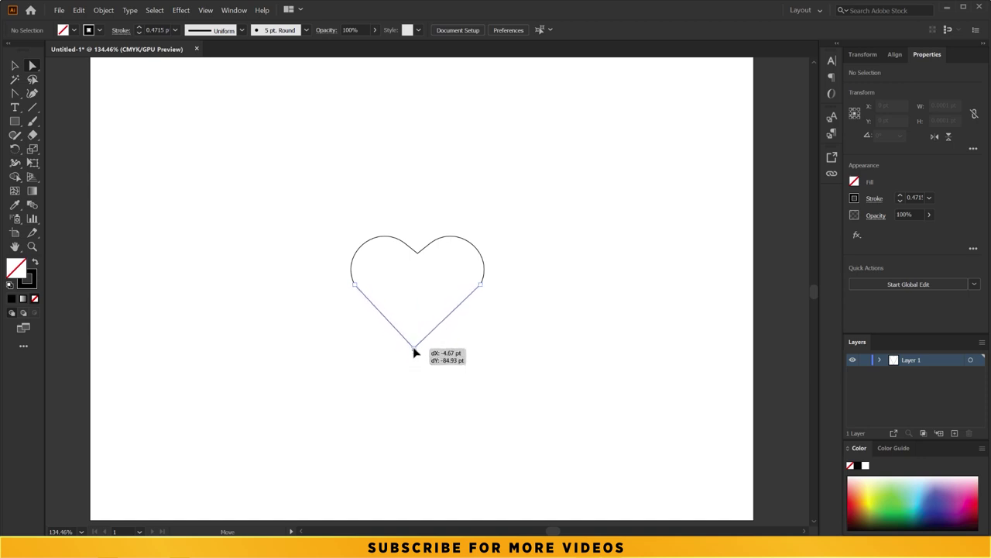
{"action": "left_click", "coordinate": [477, 325]}
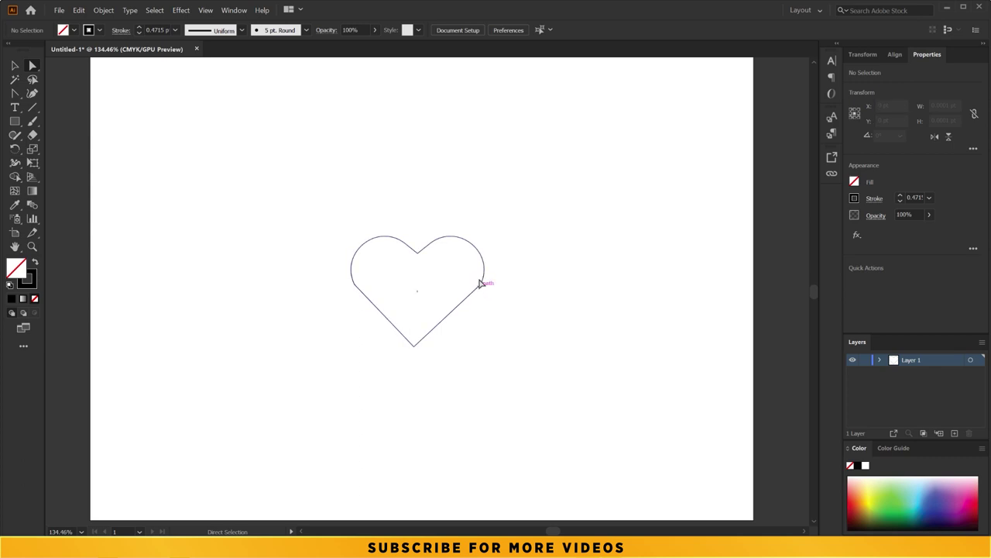
{"action": "key", "text": "z"}
{"action": "left_click_drag", "start_coordinate": [470, 279], "coordinate": [558, 272]}
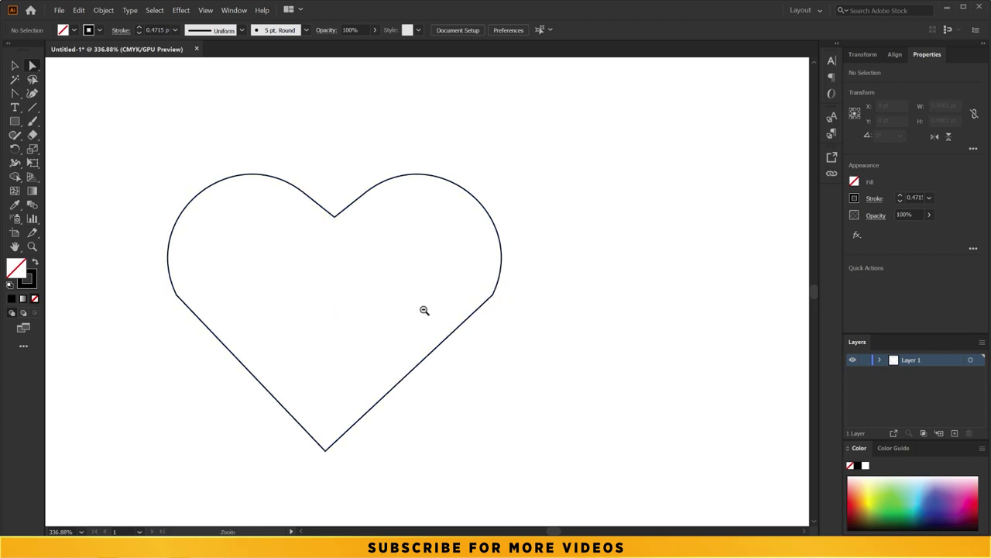
{"action": "scroll", "coordinate": [425, 310], "scroll_direction": "down", "scroll_amount": 2}
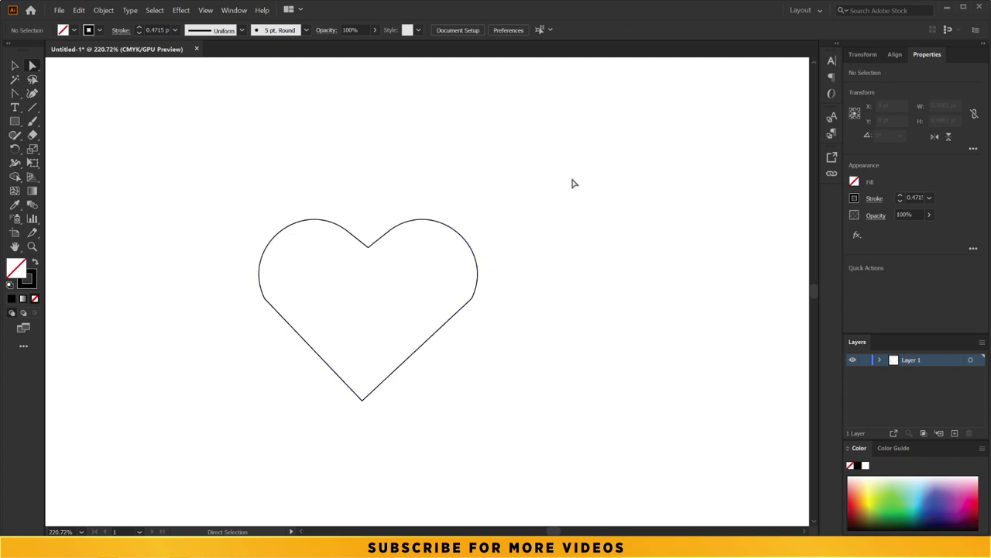
- Convert the heart's left and right side anchors into smooth points
{"action": "left_click", "coordinate": [470, 296]}
{"action": "left_click", "coordinate": [264, 297], "text": "shift"}
{"action": "left_click", "coordinate": [286, 318], "text": "shift"}
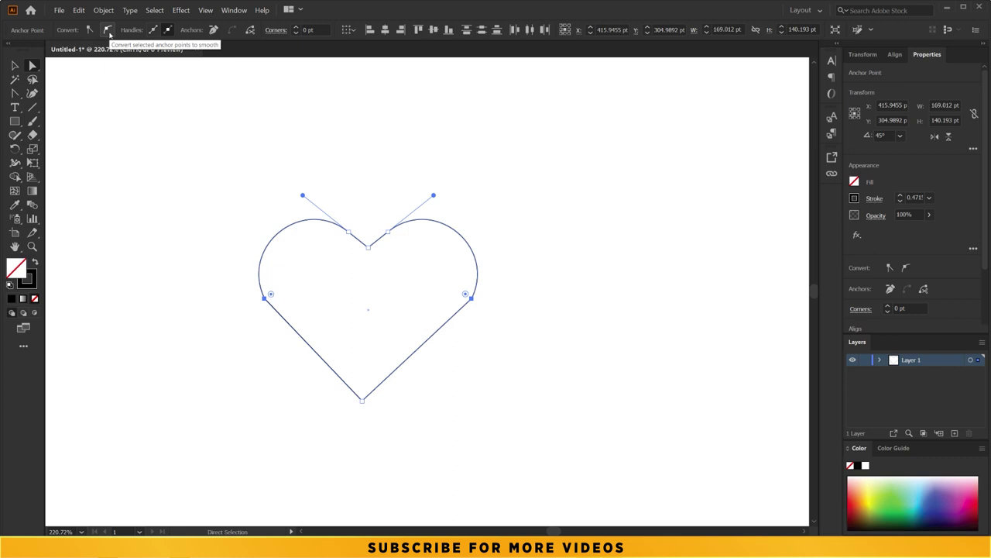
{"action": "left_click", "coordinate": [108, 30]}
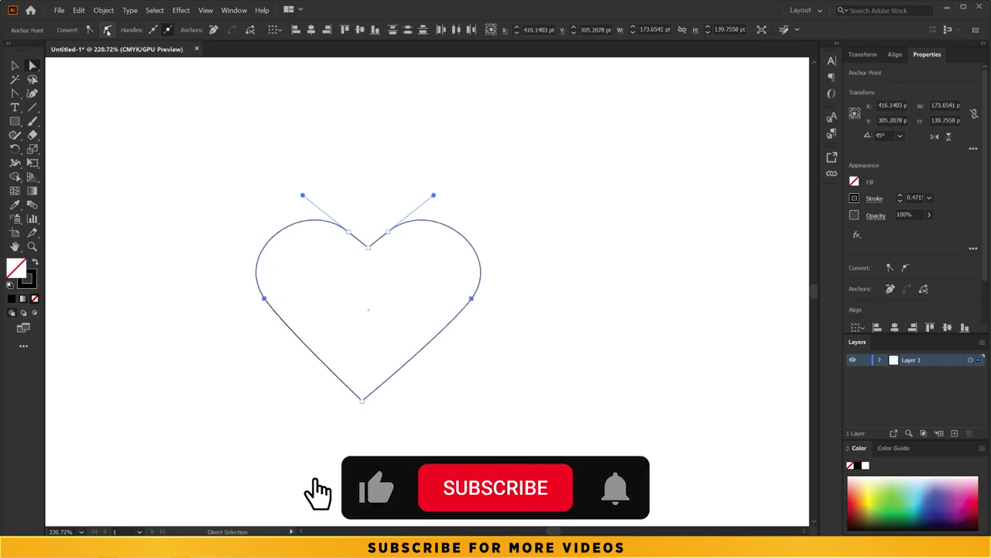
{"action": "left_click", "coordinate": [480, 201]}
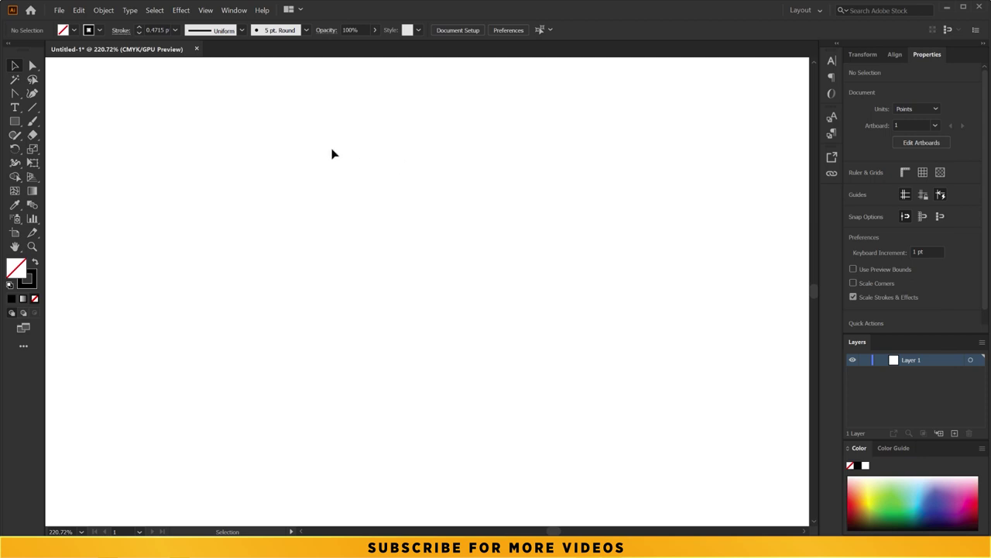
- Draw a 129.285 pt square mid-artboard, rotate it 45° into a diamond, and reselect it
{"action": "left_click", "coordinate": [14, 122]}
{"action": "left_click_drag", "start_coordinate": [329, 184], "coordinate": [497, 351]}
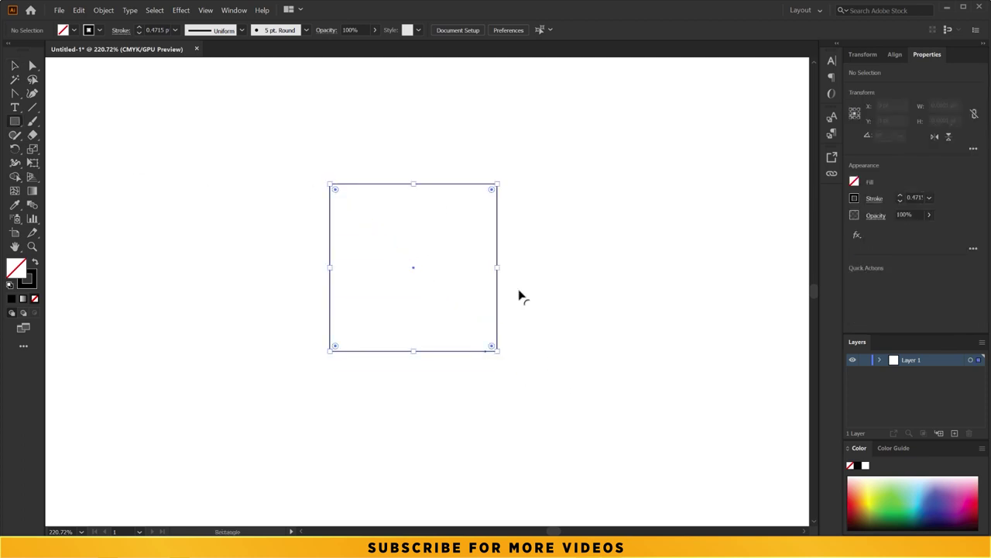
{"action": "left_click", "coordinate": [14, 66]}
{"action": "mouse_move", "coordinate": [502, 181]}
{"action": "left_mouse_down"}
{"action": "mouse_move", "coordinate": [531, 283]}
{"action": "mouse_move", "coordinate": [449, 193]}
{"action": "mouse_move", "coordinate": [403, 162]}
{"action": "mouse_move", "coordinate": [487, 263]}
{"action": "mouse_move", "coordinate": [420, 156]}
{"action": "left_mouse_up"}
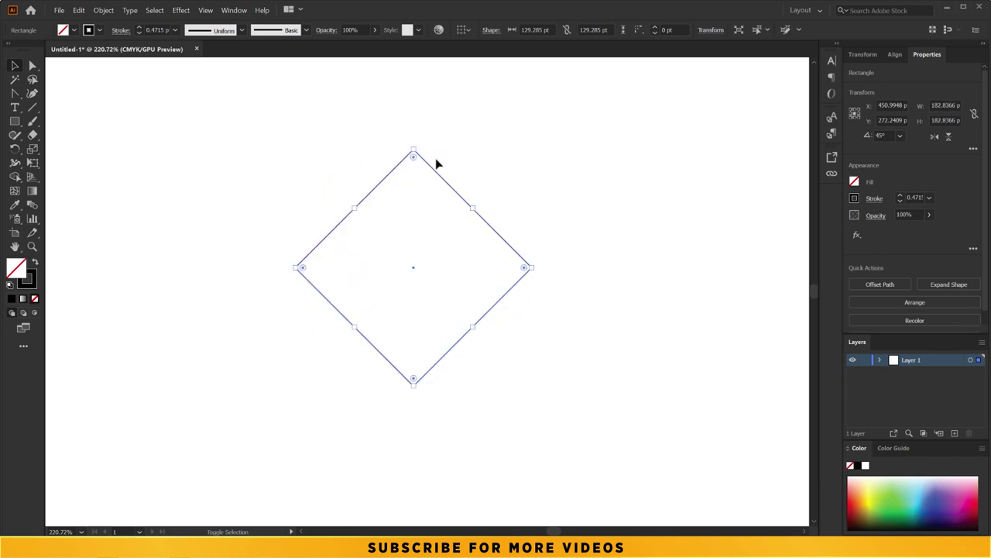
{"action": "left_click", "coordinate": [269, 154]}
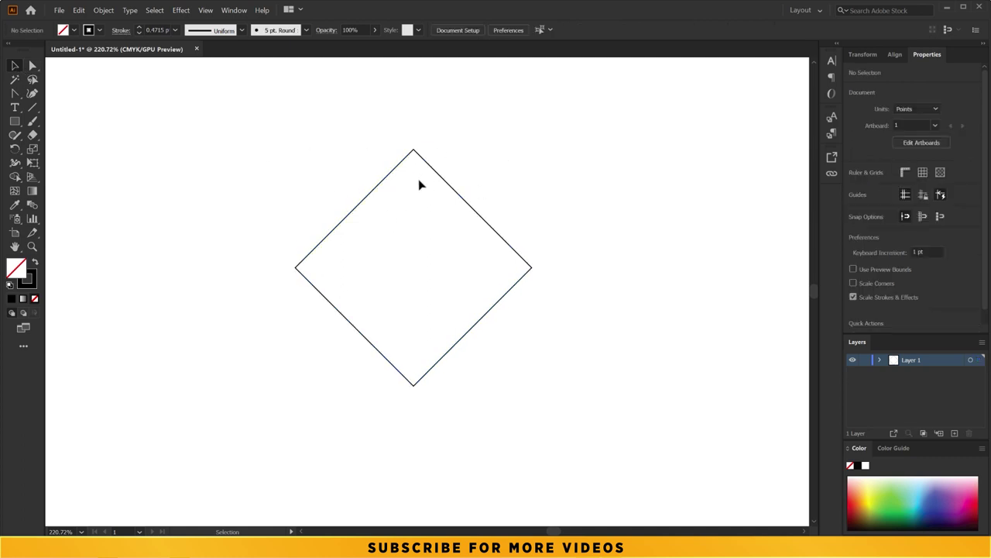
{"action": "mouse_move", "coordinate": [536, 189]}
{"action": "left_mouse_down"}
{"action": "mouse_move", "coordinate": [453, 245]}
{"action": "mouse_move", "coordinate": [465, 232]}
{"action": "mouse_move", "coordinate": [454, 233]}
{"action": "left_mouse_up"}
{"action": "left_click", "coordinate": [497, 230]}
{"action": "left_click", "coordinate": [494, 228]}
{"action": "left_click", "coordinate": [79, 11]}
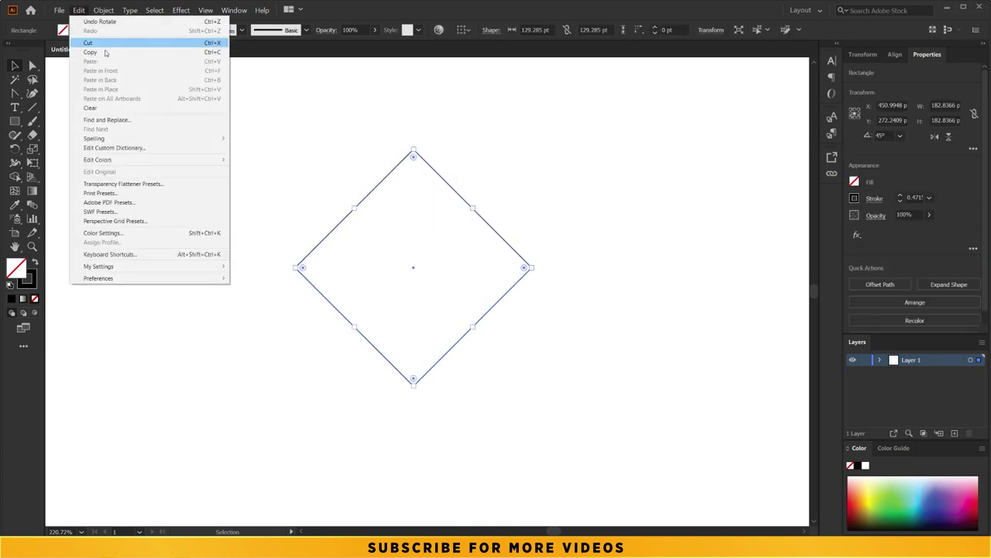
- Copy and paste the diamond, then delete the offset pasted copy
{"action": "left_click", "coordinate": [184, 52]}
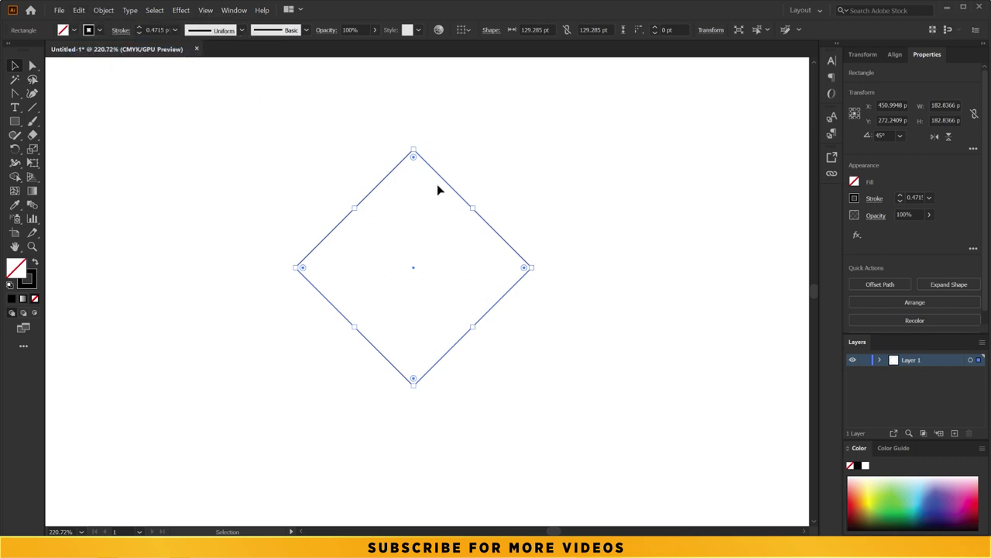
{"action": "left_click", "coordinate": [78, 10]}
{"action": "left_click", "coordinate": [126, 62]}
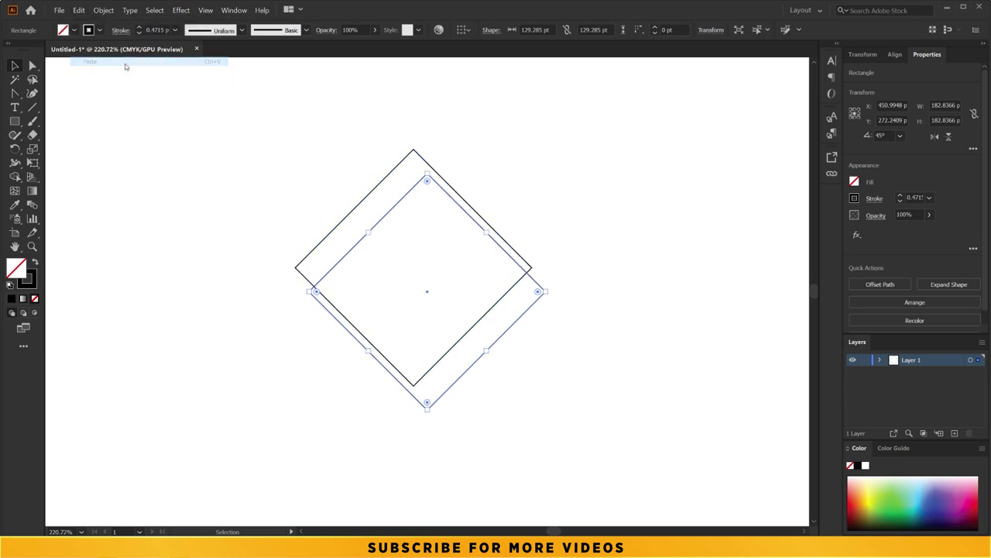
{"action": "left_click", "coordinate": [485, 182]}
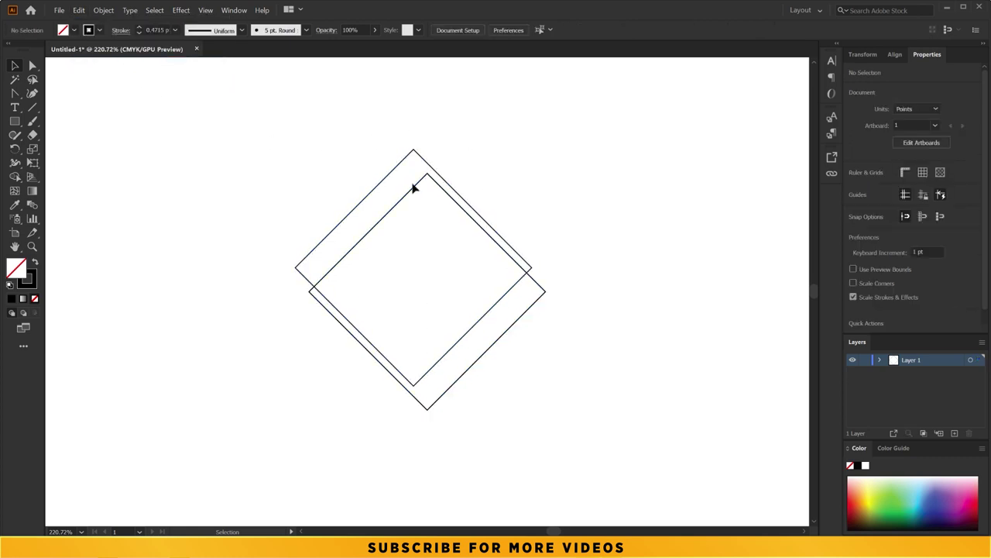
{"action": "left_click", "coordinate": [413, 194]}
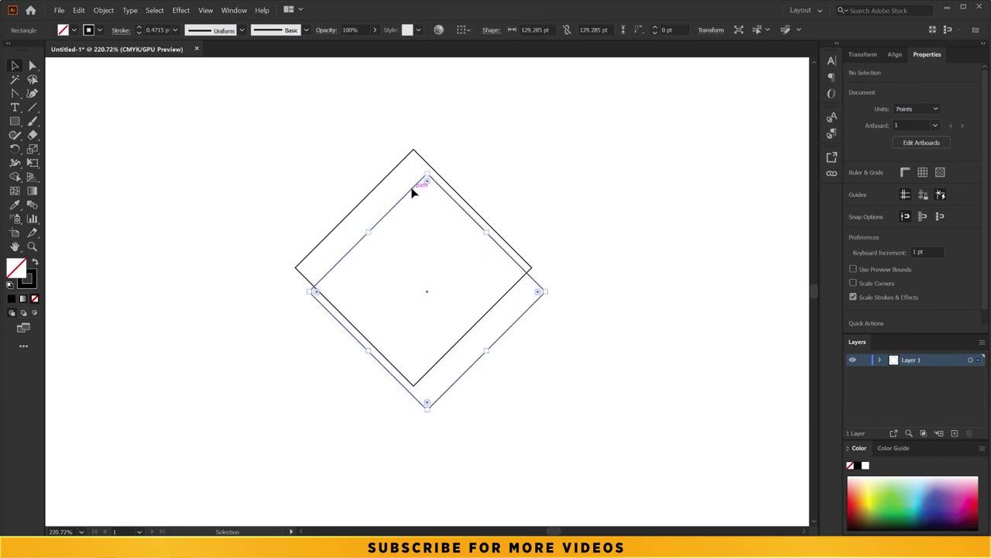
{"action": "key", "text": "Delete"}
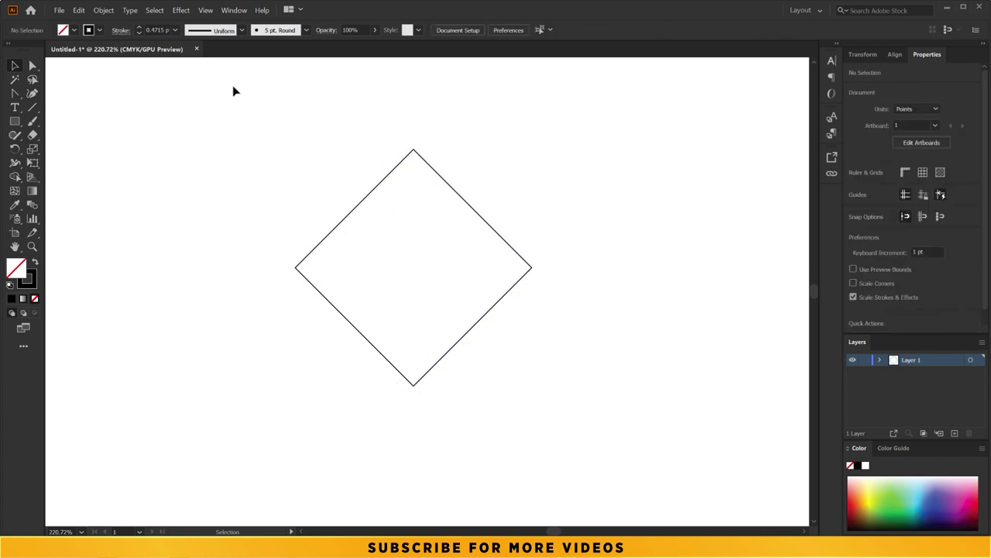
- Paste the diamond in front of the original, undoing an accidental move of the copy
{"action": "left_click", "coordinate": [79, 10]}
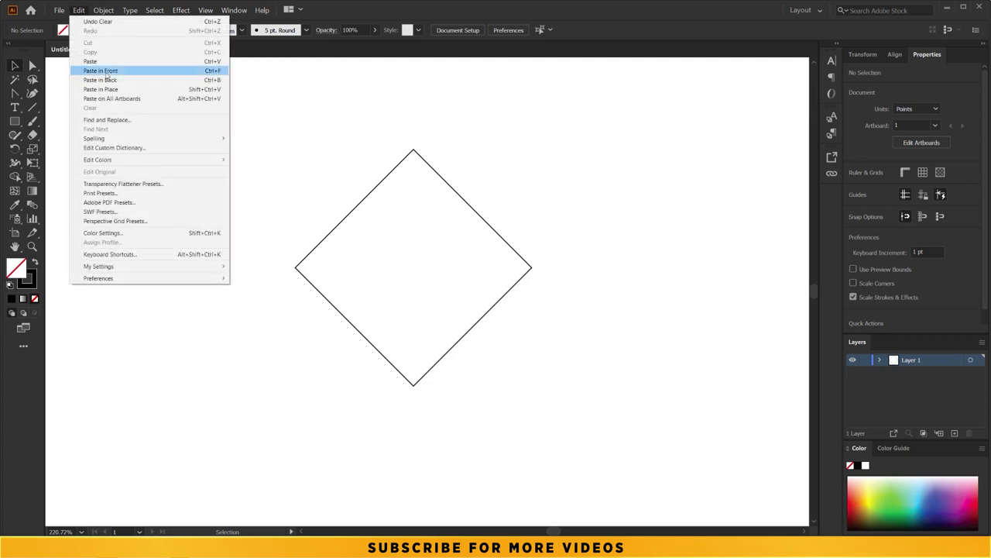
{"action": "left_click", "coordinate": [215, 71]}
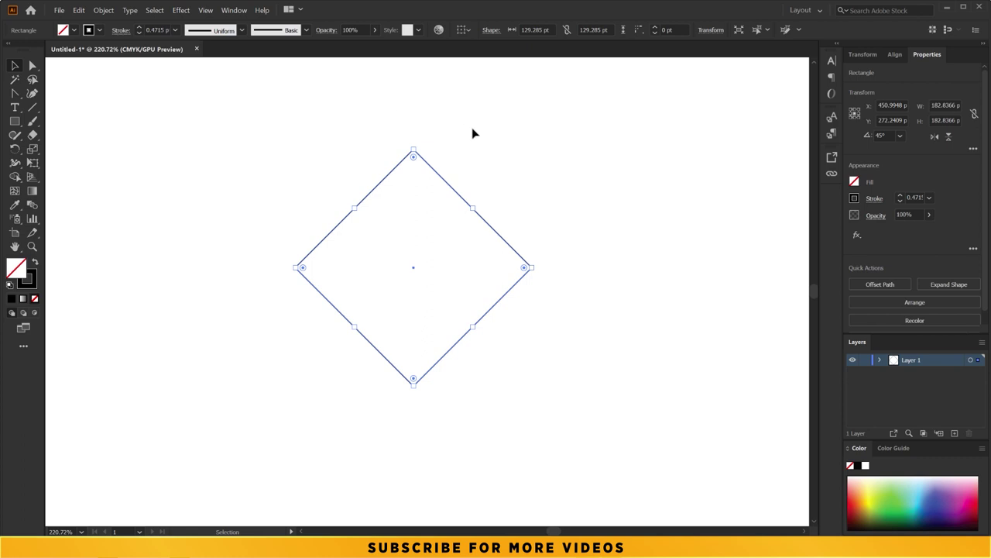
{"action": "left_click", "coordinate": [411, 189]}
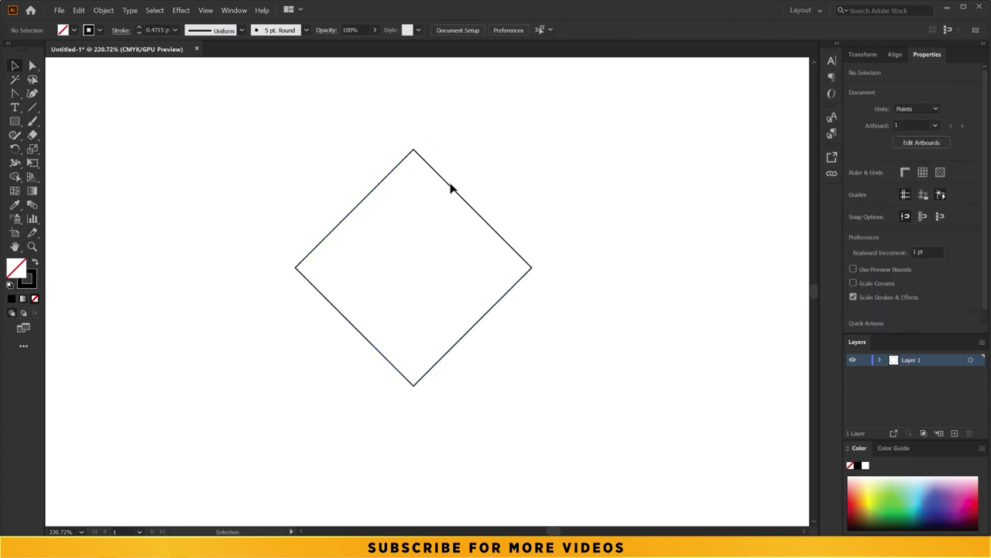
{"action": "left_click_drag", "start_coordinate": [448, 187], "coordinate": [516, 187]}
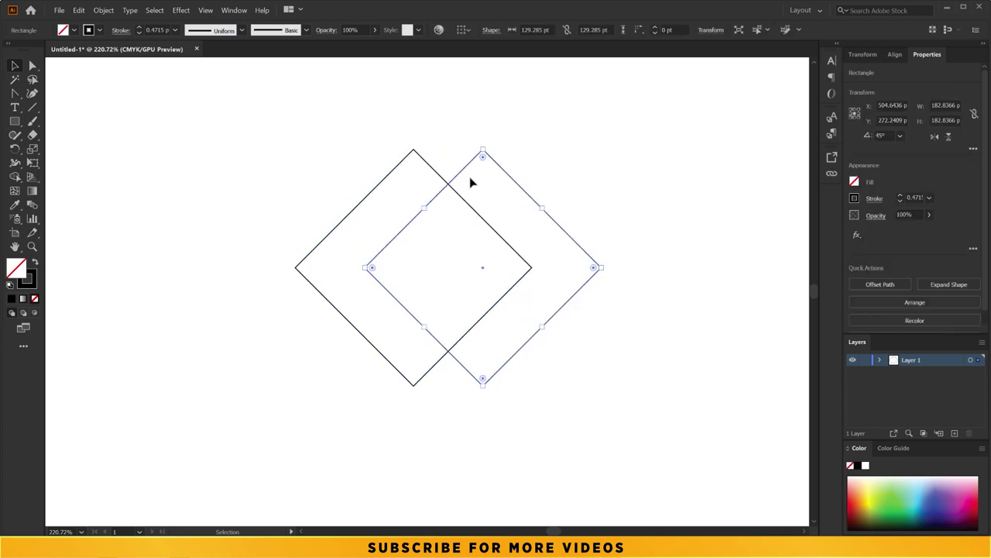
{"action": "key", "text": "ctrl+z"}
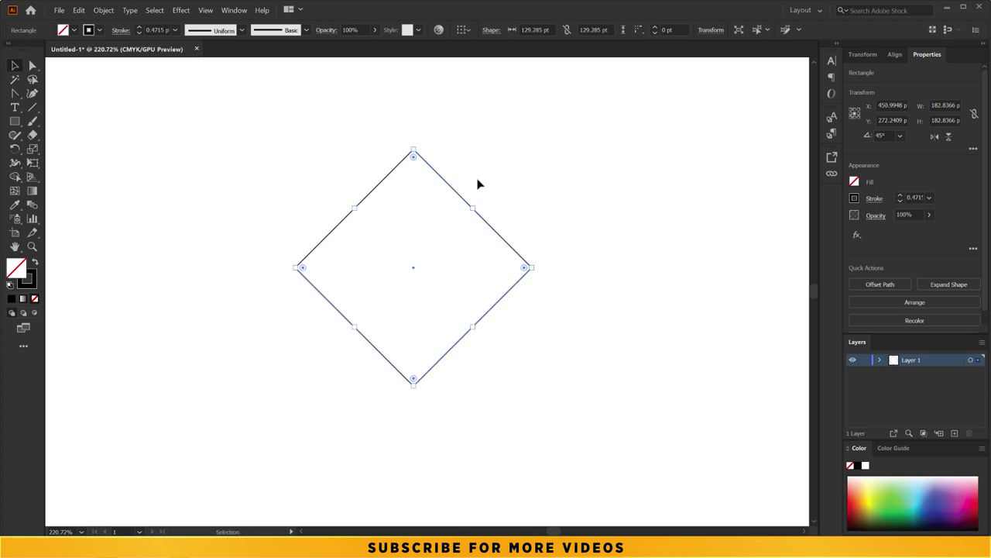
- Drag the top copy's corner widget inward to round it into a 64.64 pt-radius circle
{"action": "left_click", "coordinate": [478, 184]}
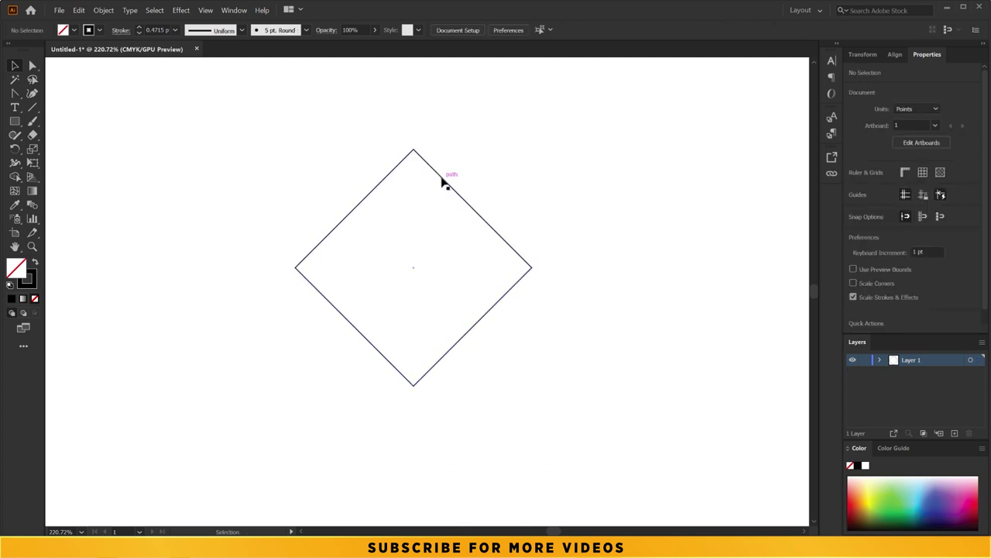
{"action": "left_click", "coordinate": [443, 181]}
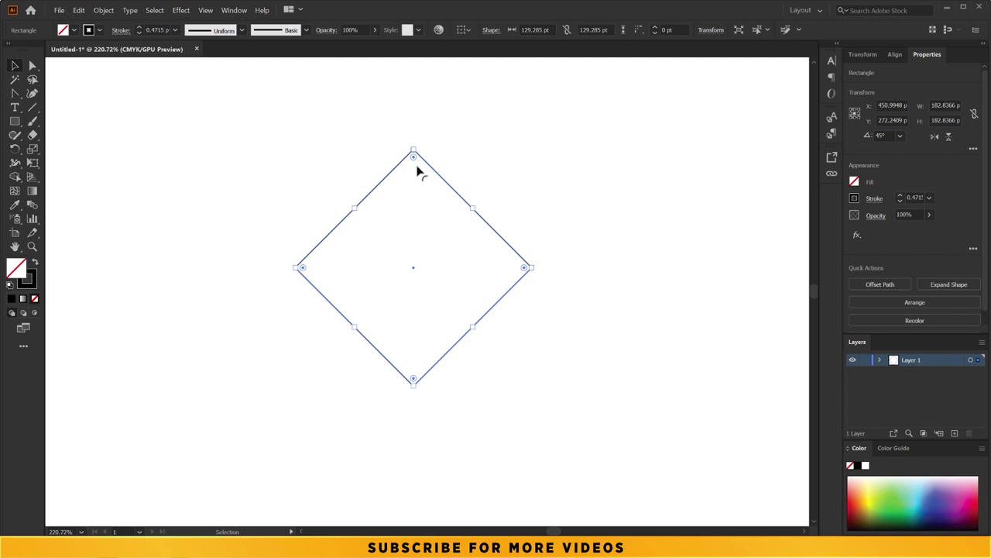
{"action": "left_click_drag", "start_coordinate": [414, 159], "coordinate": [414, 290]}
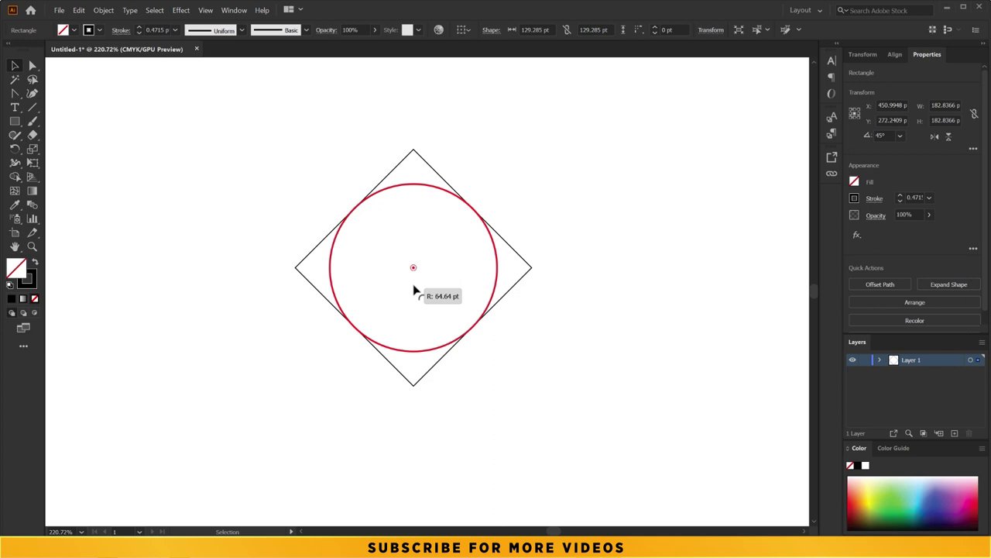
{"action": "left_click_drag", "start_coordinate": [414, 290], "coordinate": [414, 287]}
{"action": "left_click", "coordinate": [416, 250]}
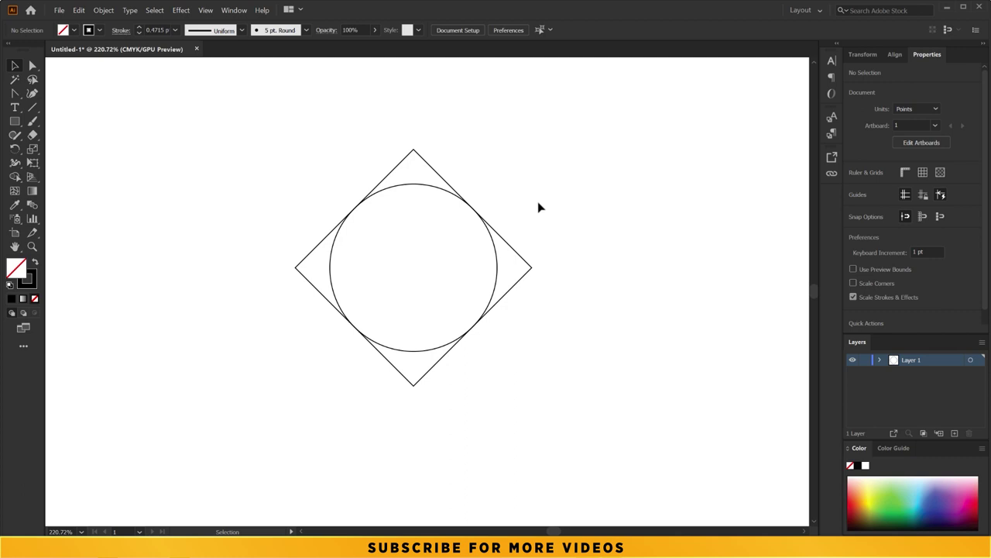
{"action": "left_click", "coordinate": [205, 11]}
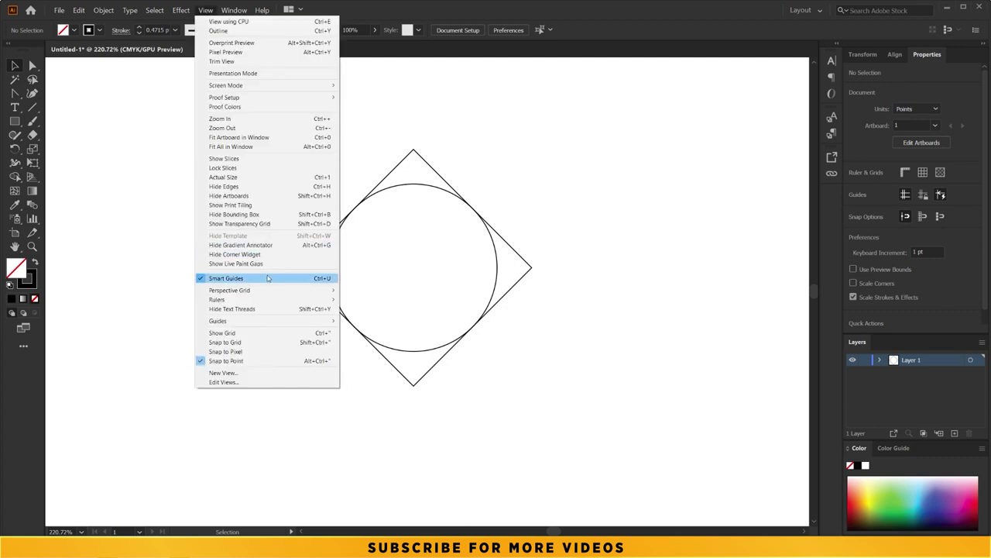
{"action": "left_click", "coordinate": [539, 179]}
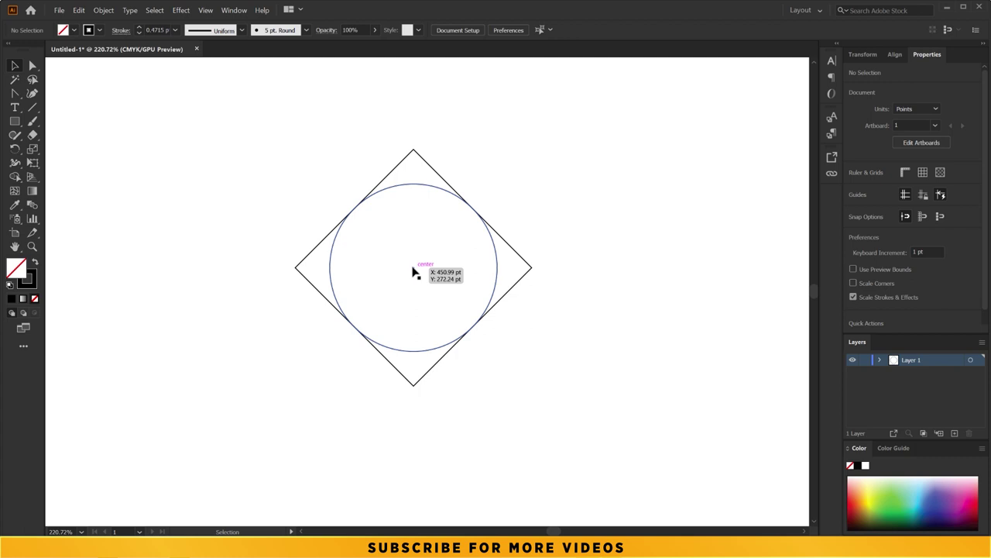
- Drag the circle until its centre snaps to the midpoint of the diamond's upper-right edge
{"action": "left_click_drag", "start_coordinate": [413, 271], "coordinate": [440, 245]}
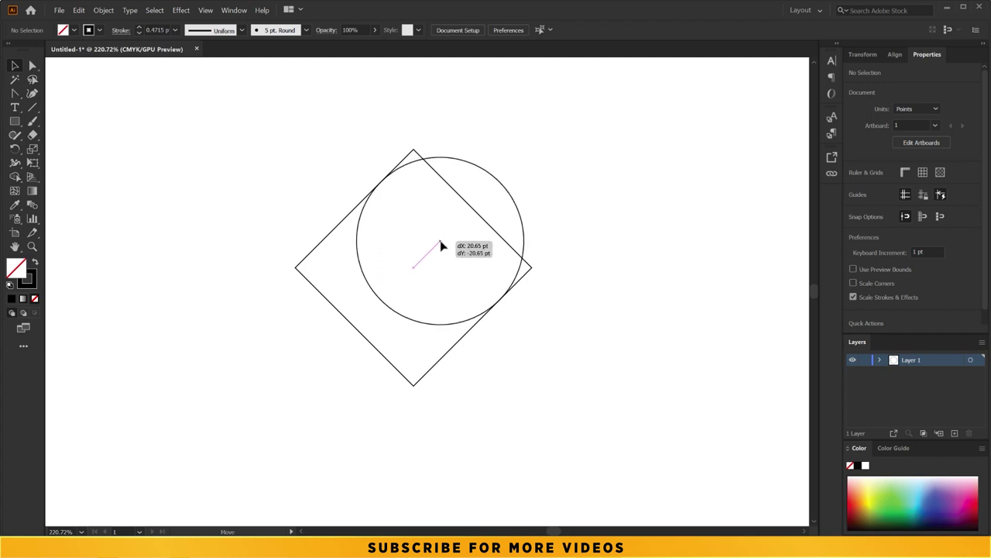
{"action": "left_click_drag", "start_coordinate": [440, 244], "coordinate": [476, 214]}
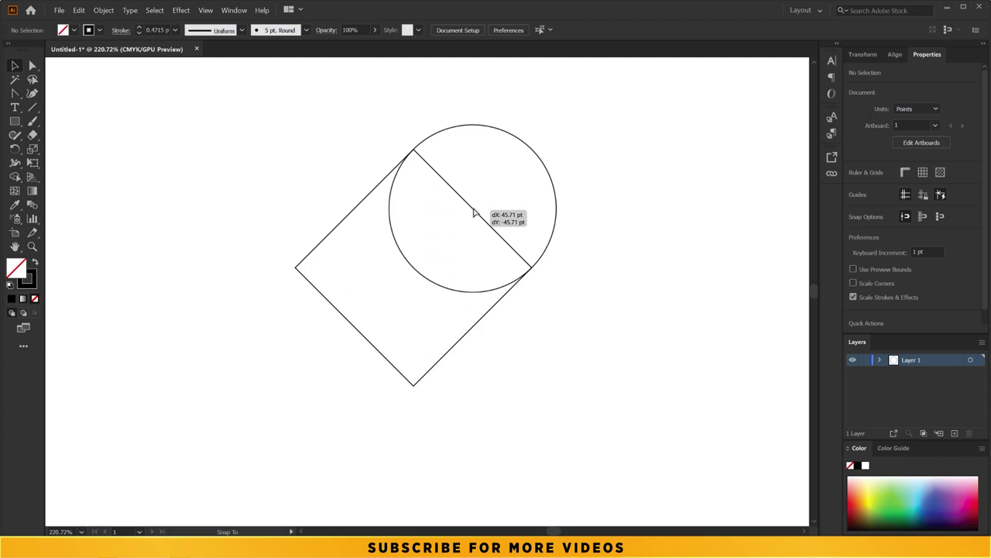
{"action": "left_click_drag", "start_coordinate": [474, 213], "coordinate": [471, 210]}
{"action": "left_click", "coordinate": [587, 270]}
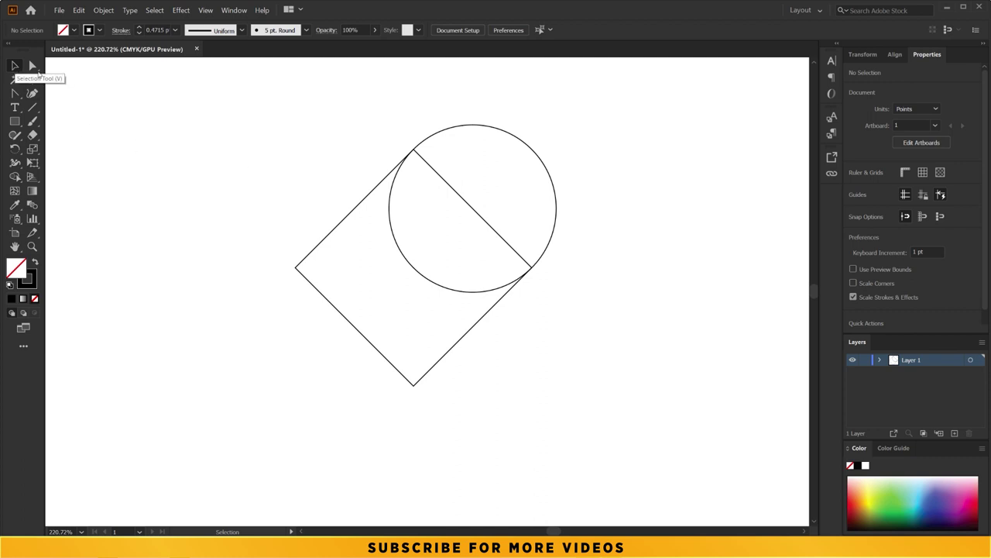
- Select the circle and diamond together and reveal the Reflect Tool in the Rotate Tool flyout
{"action": "left_click", "coordinate": [453, 198]}
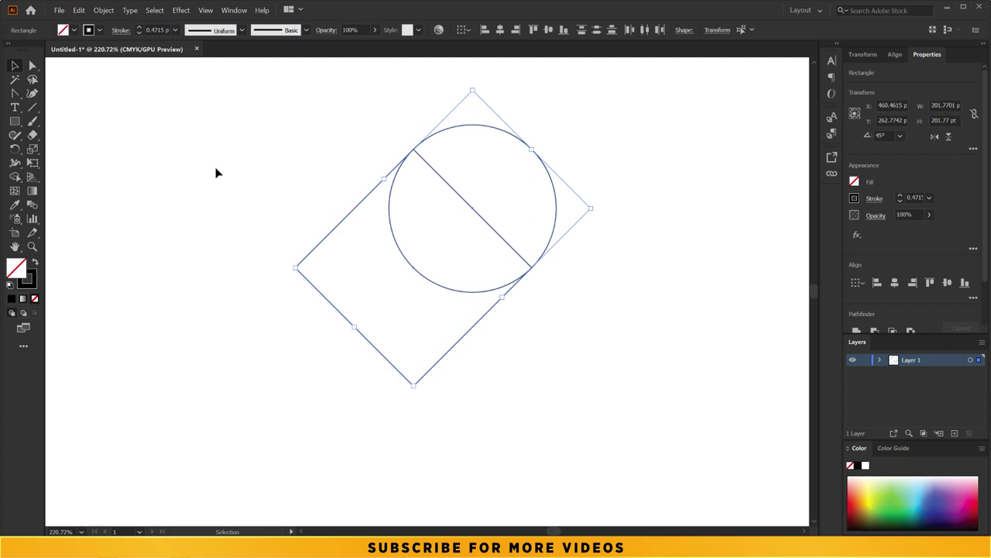
{"action": "left_click_drag", "start_coordinate": [12, 153], "coordinate": [71, 170]}
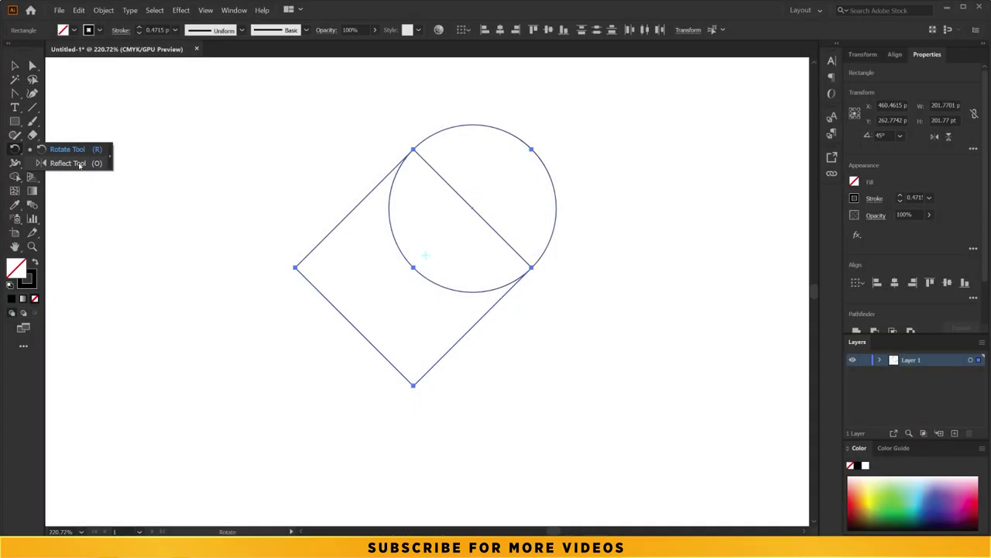
- Reflect a copy of the circle about the diamond's bottom corner onto the opposite upper edge
{"action": "left_click", "coordinate": [68, 163]}
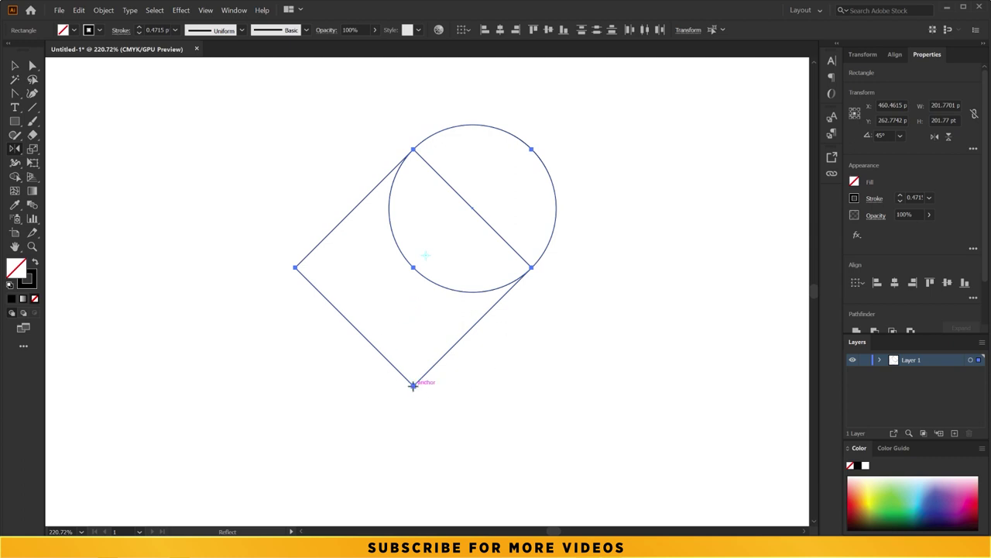
{"action": "left_click", "coordinate": [413, 385]}
{"action": "mouse_move", "coordinate": [336, 189]}
{"action": "left_mouse_down"}
{"action": "mouse_move", "coordinate": [471, 182]}
{"action": "mouse_move", "coordinate": [449, 184]}
{"action": "left_mouse_up"}
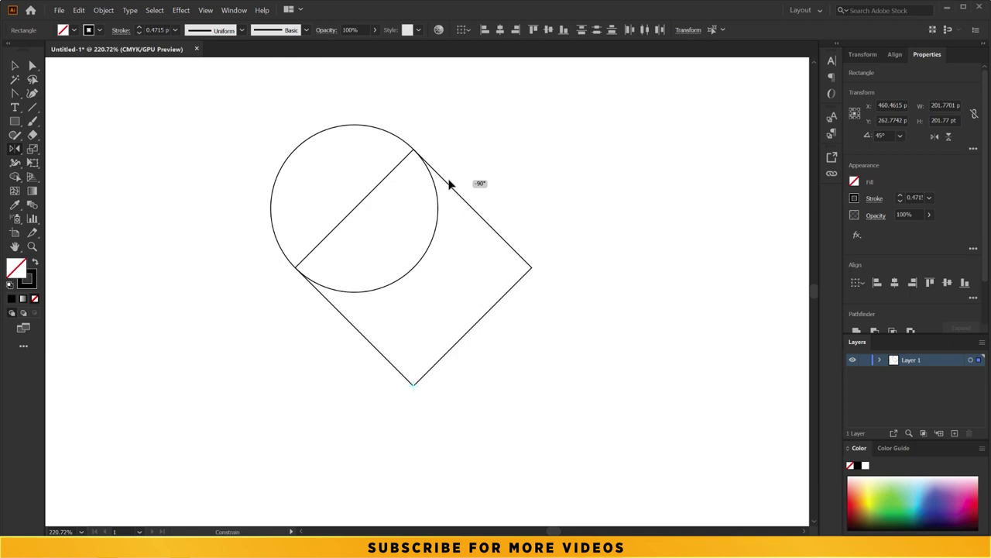
{"action": "left_click_drag", "start_coordinate": [449, 184], "coordinate": [446, 183]}
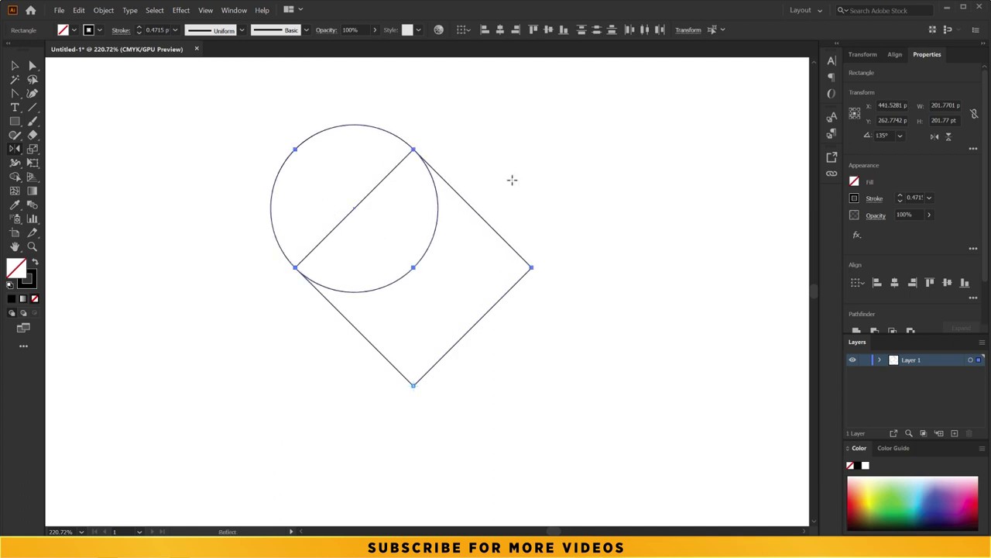
{"action": "left_click_drag", "start_coordinate": [533, 191], "coordinate": [528, 192]}
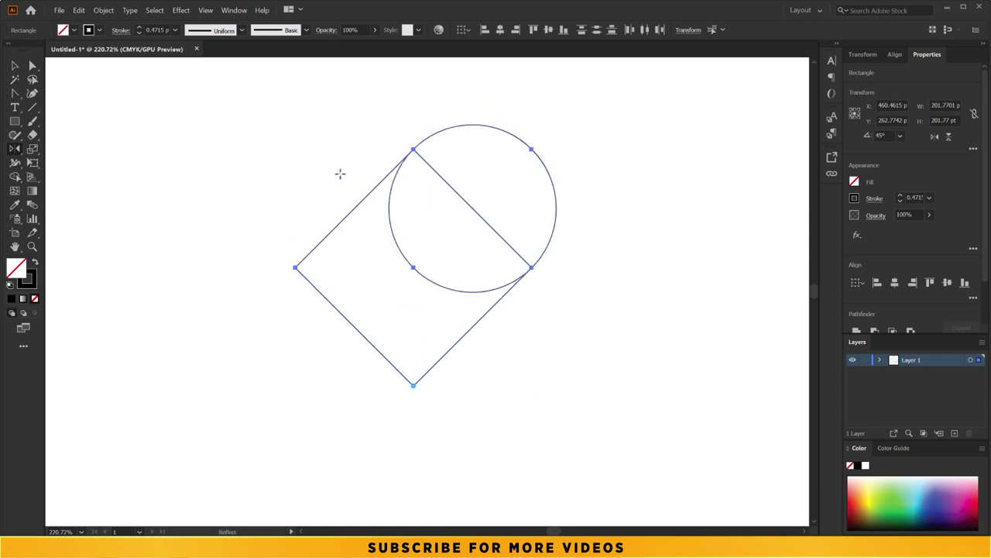
{"action": "left_click_drag", "start_coordinate": [345, 178], "coordinate": [425, 178]}
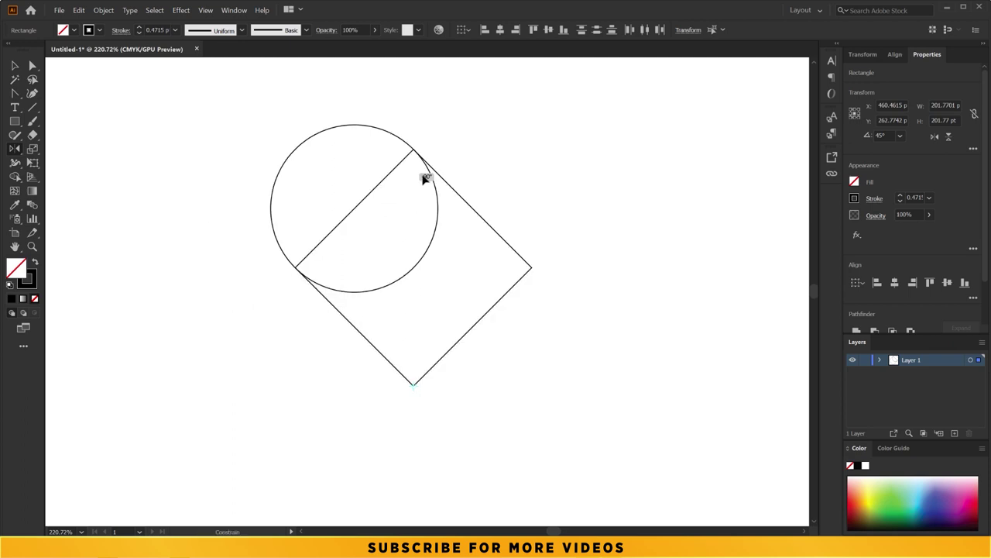
{"action": "left_click_drag", "start_coordinate": [424, 178], "coordinate": [419, 181]}
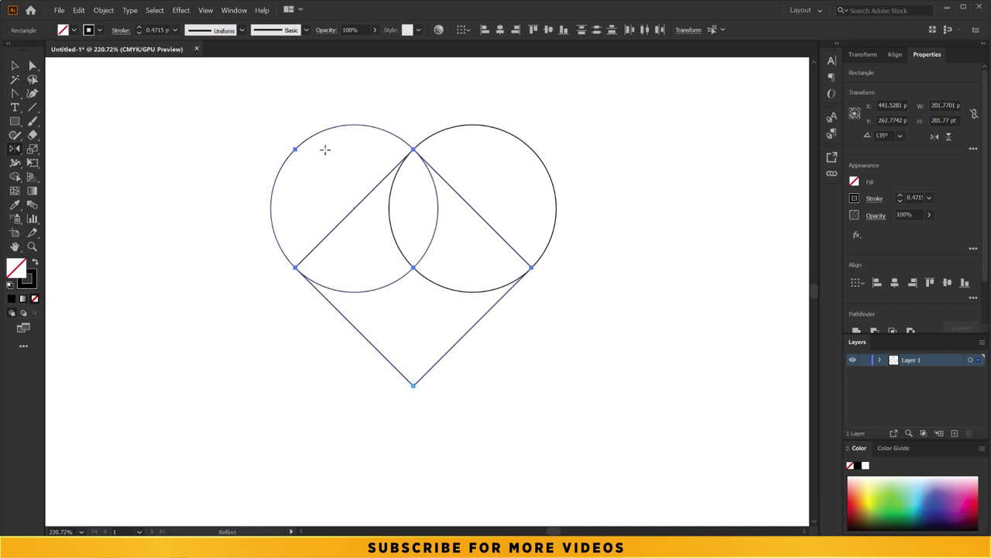
- Marquee-select both circles and the diamond together
{"action": "key", "text": "v"}
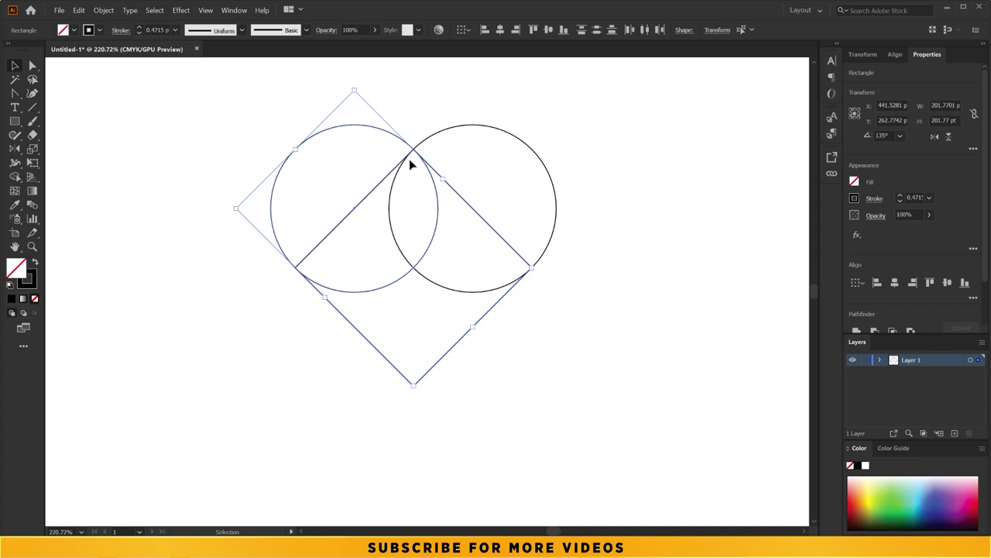
{"action": "left_click", "coordinate": [605, 164]}
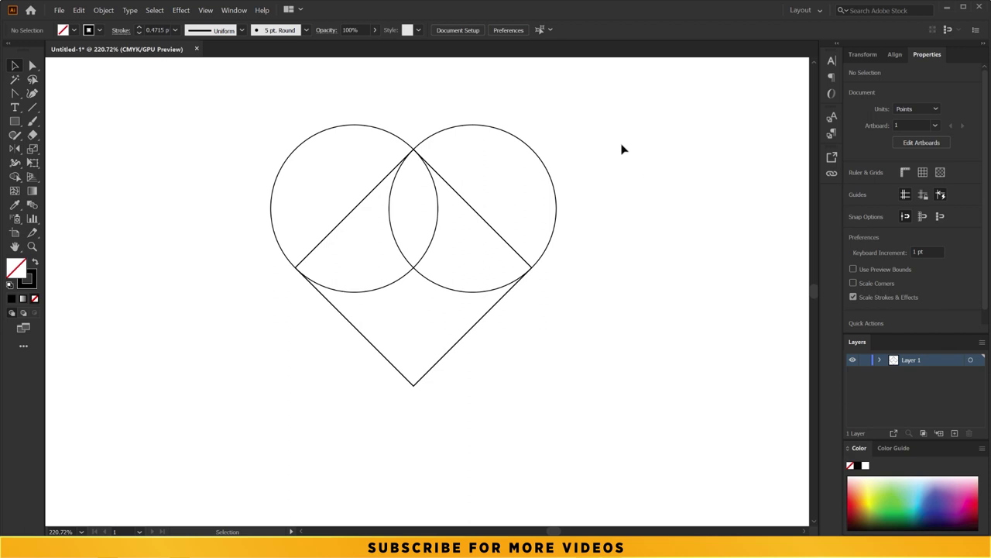
{"action": "mouse_move", "coordinate": [564, 130]}
{"action": "left_mouse_down"}
{"action": "mouse_move", "coordinate": [301, 303]}
{"action": "mouse_move", "coordinate": [255, 322]}
{"action": "left_mouse_up"}
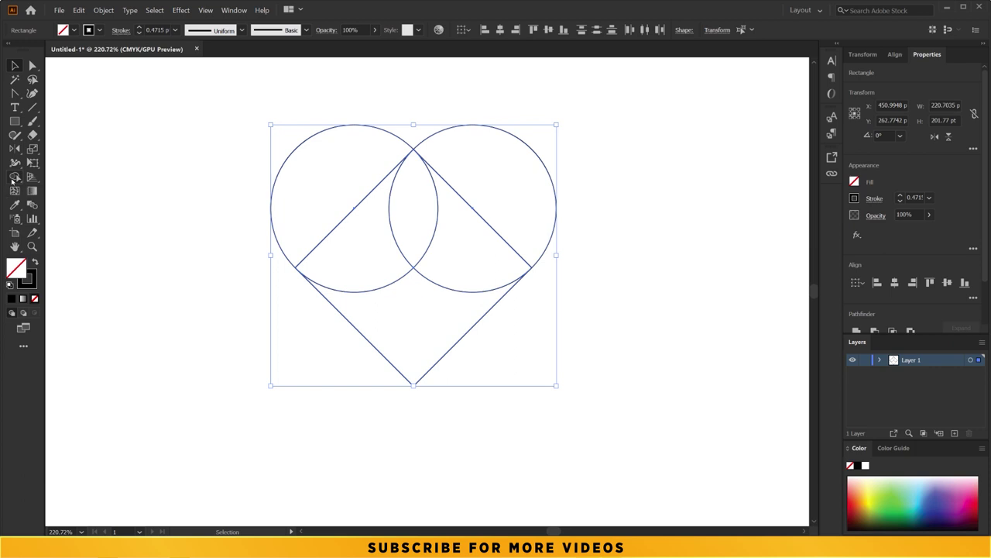
- Merge the two circles and the diamond into one heart outline with Shape Builder, then deselect
{"action": "left_click", "coordinate": [14, 178]}
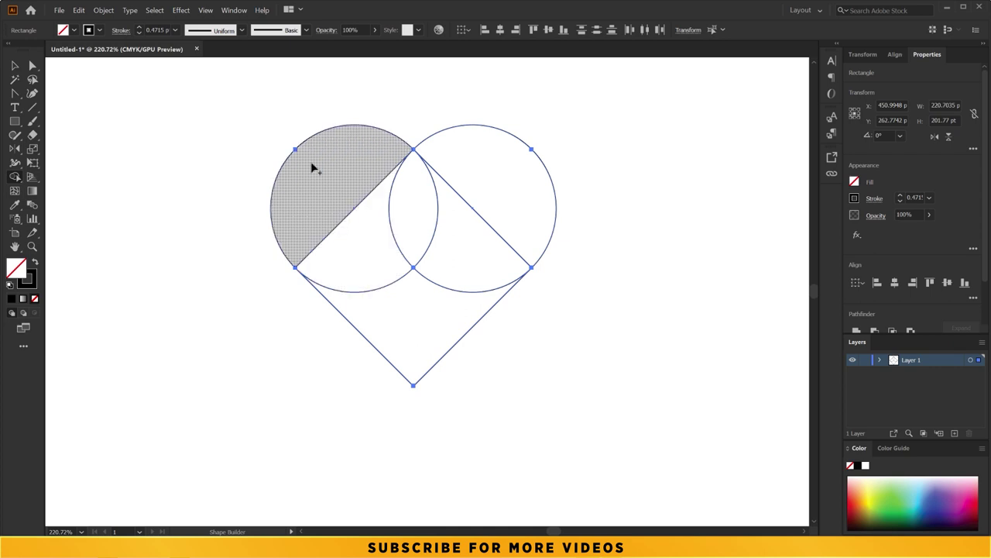
{"action": "mouse_move", "coordinate": [309, 165]}
{"action": "left_mouse_down"}
{"action": "mouse_move", "coordinate": [411, 225]}
{"action": "mouse_move", "coordinate": [488, 207]}
{"action": "left_mouse_up"}
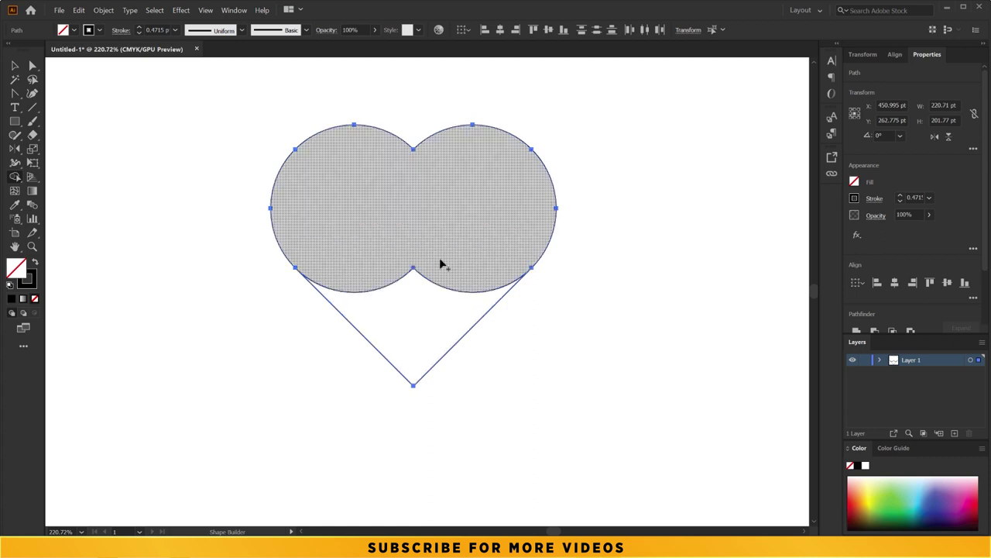
{"action": "left_click_drag", "start_coordinate": [451, 181], "coordinate": [427, 316]}
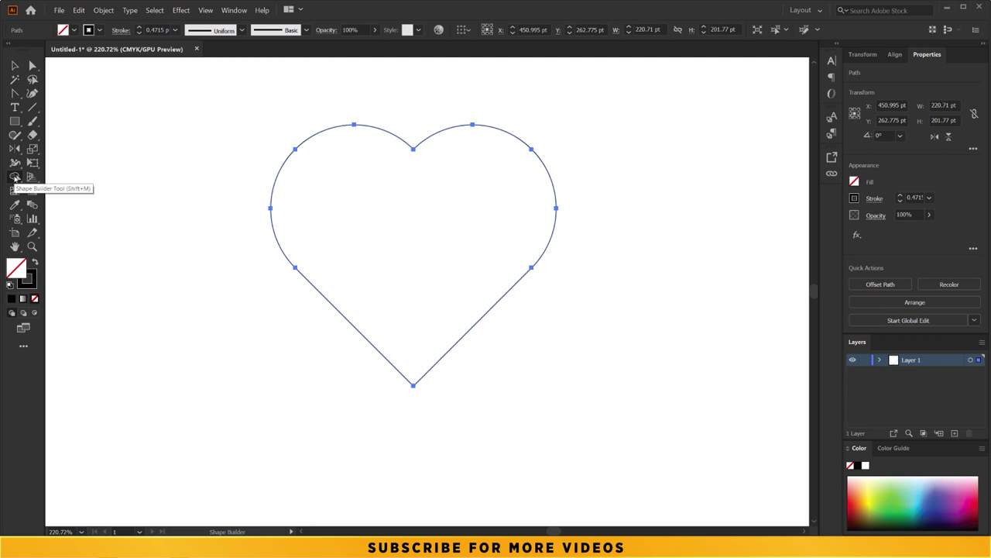
{"action": "left_click", "coordinate": [613, 229]}
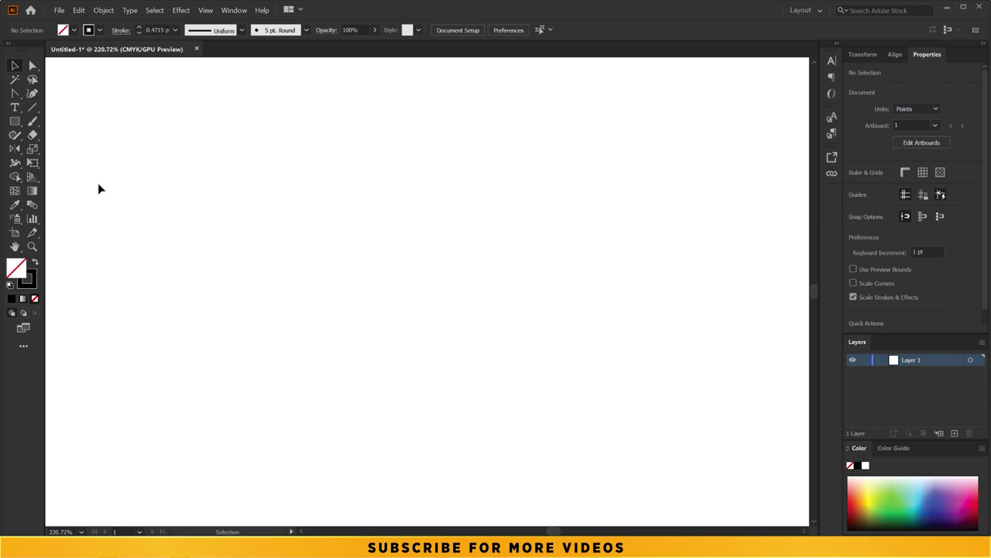
- Draw a rough rectangle on the artboard, then delete it
{"action": "left_click", "coordinate": [15, 121]}
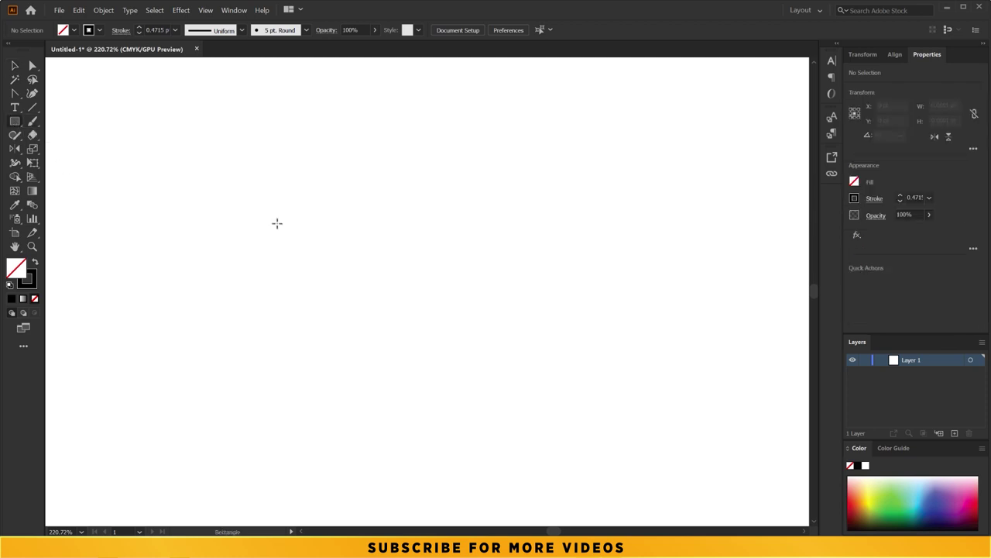
{"action": "left_click_drag", "start_coordinate": [263, 173], "coordinate": [385, 334]}
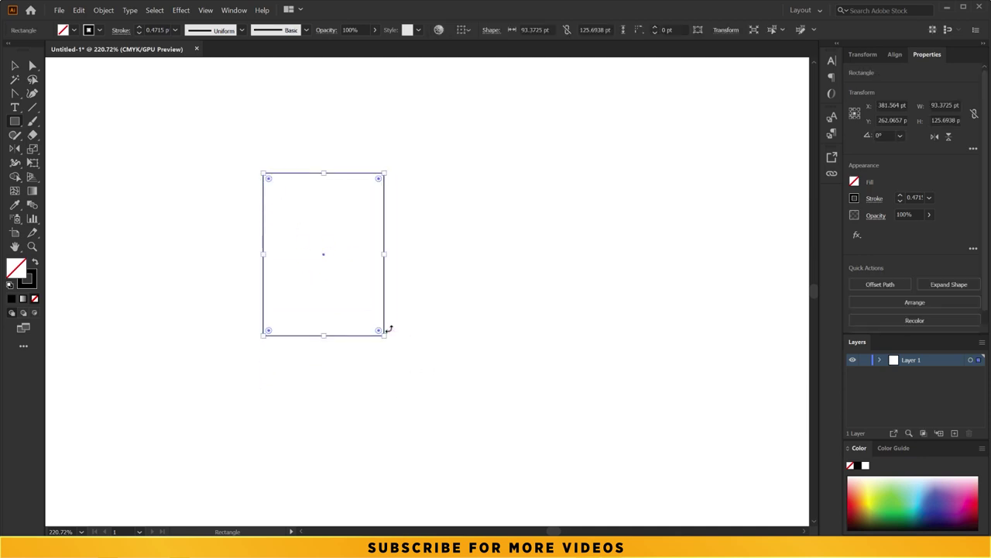
{"action": "key", "text": "Delete"}
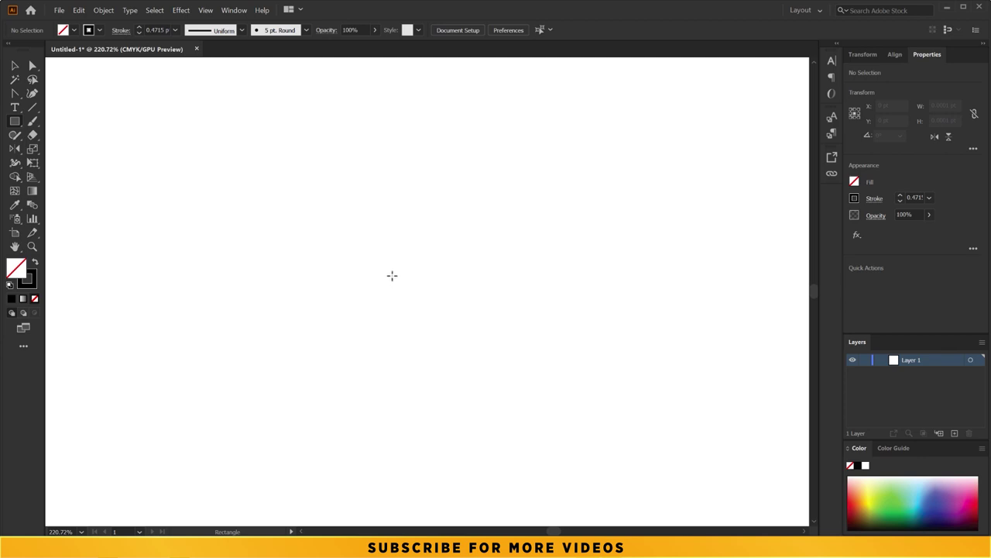
- Create a rectangle exactly 100 pt wide and 150 pt tall through the Rectangle dialog
{"action": "left_click", "coordinate": [317, 208]}
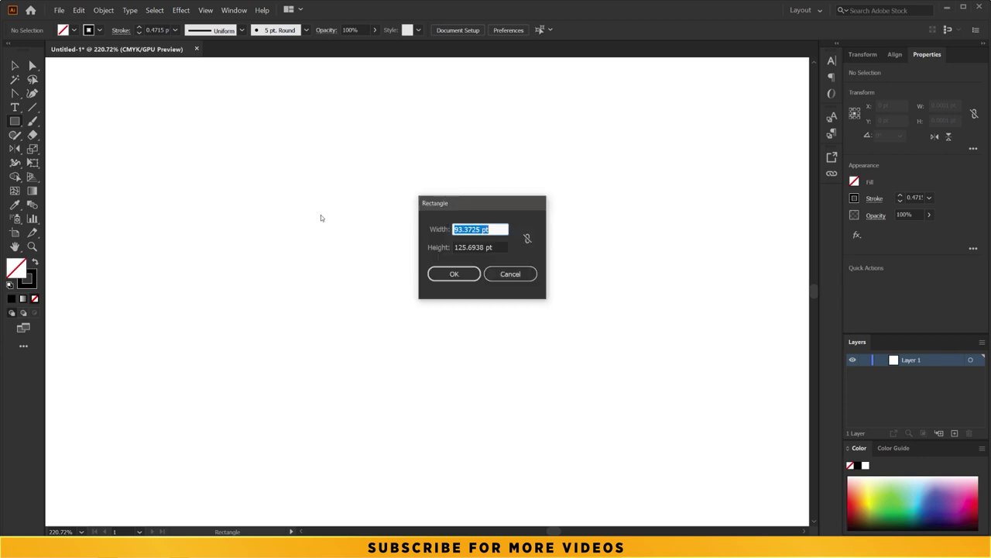
{"action": "mouse_move", "coordinate": [500, 207]}
{"action": "left_mouse_down"}
{"action": "mouse_move", "coordinate": [526, 266]}
{"action": "mouse_move", "coordinate": [516, 205]}
{"action": "left_mouse_up"}
{"action": "key", "text": "Tab"}
{"action": "key", "text": "Tab"}
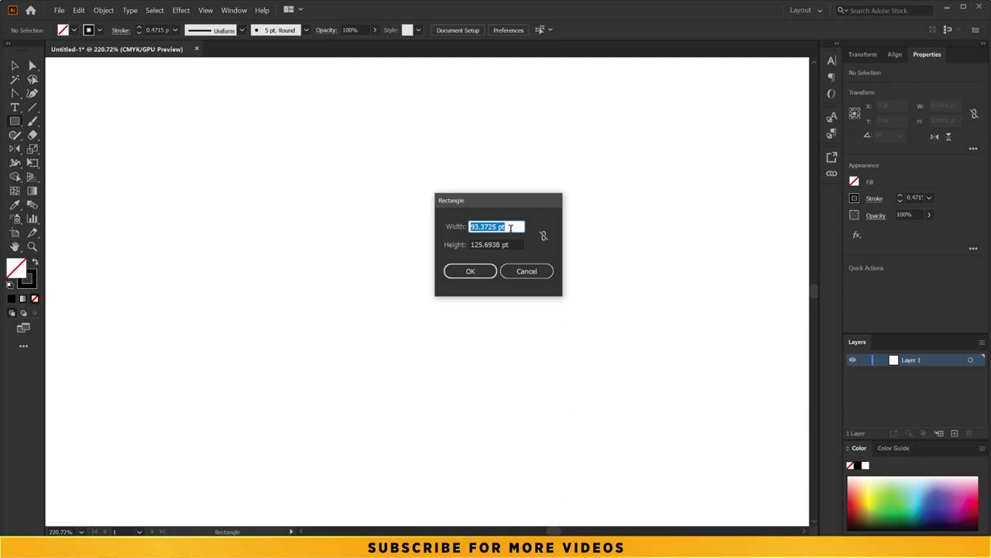
{"action": "type", "text": "100"}
{"action": "key", "text": "Tab"}
{"action": "type", "text": "150"}
{"action": "key", "text": "Tab"}
{"action": "left_click", "coordinate": [475, 269]}
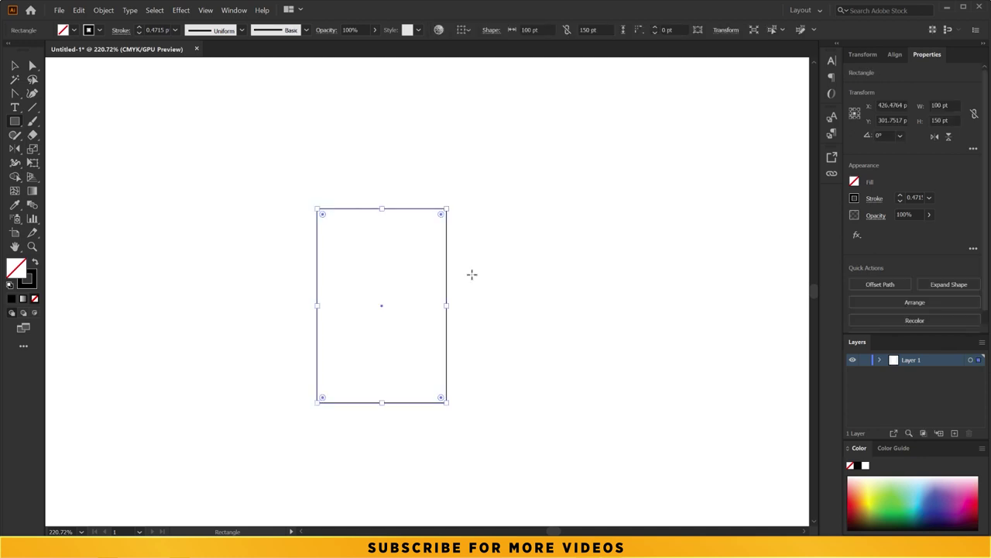
- Move the rectangle up and resize it to about 86 by 129 pt
{"action": "left_click", "coordinate": [16, 66]}
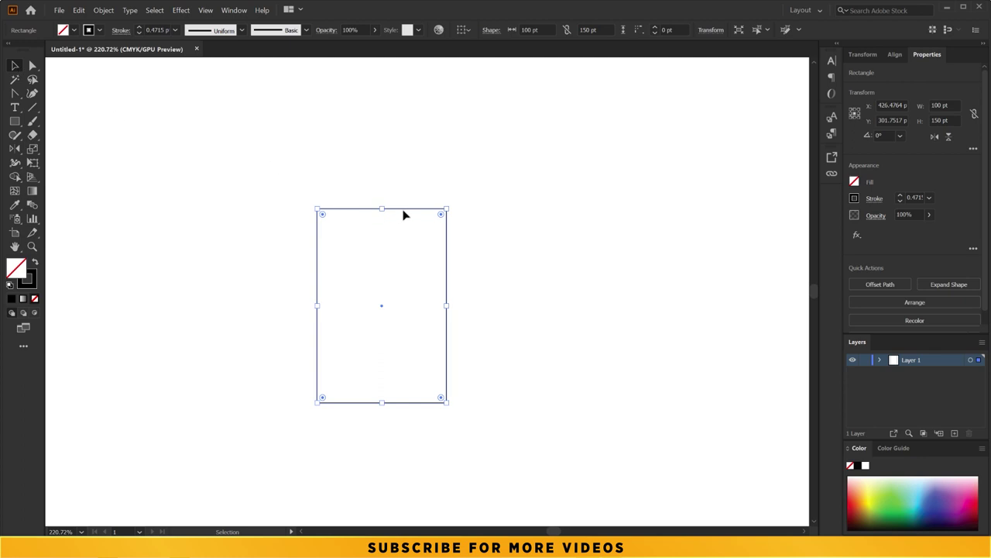
{"action": "mouse_move", "coordinate": [408, 223]}
{"action": "left_mouse_down"}
{"action": "mouse_move", "coordinate": [469, 177]}
{"action": "mouse_move", "coordinate": [433, 203]}
{"action": "left_mouse_up"}
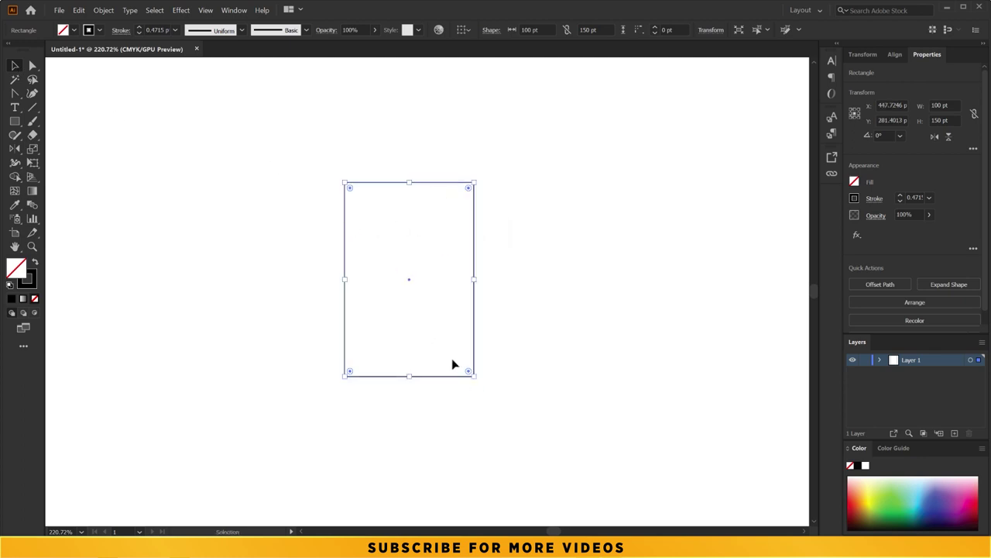
{"action": "mouse_move", "coordinate": [474, 376]}
{"action": "left_mouse_down"}
{"action": "mouse_move", "coordinate": [391, 277]}
{"action": "mouse_move", "coordinate": [427, 316]}
{"action": "left_mouse_up"}
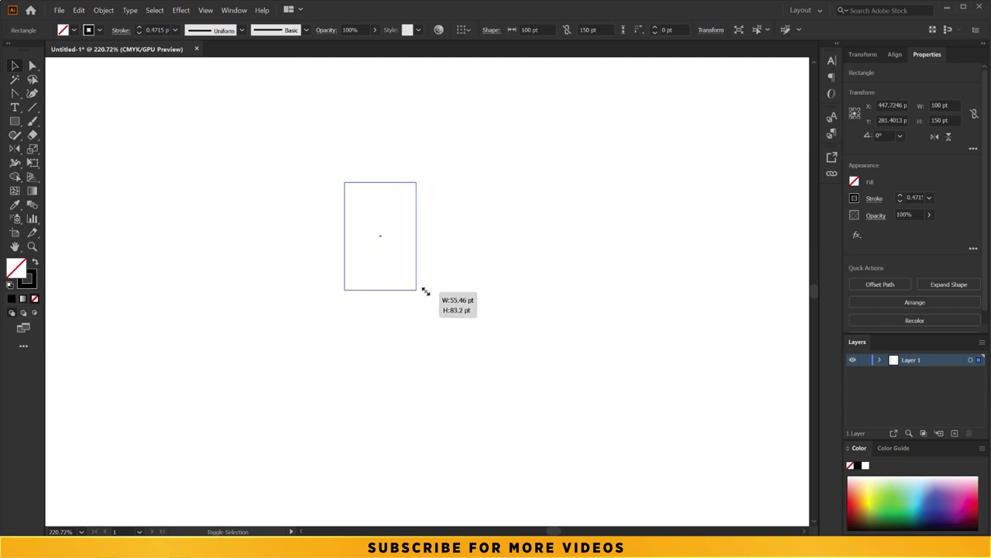
{"action": "left_click_drag", "start_coordinate": [427, 316], "coordinate": [456, 348]}
- Round the rectangle's top two corners fully into a semicircular arch
{"action": "left_click", "coordinate": [34, 68]}
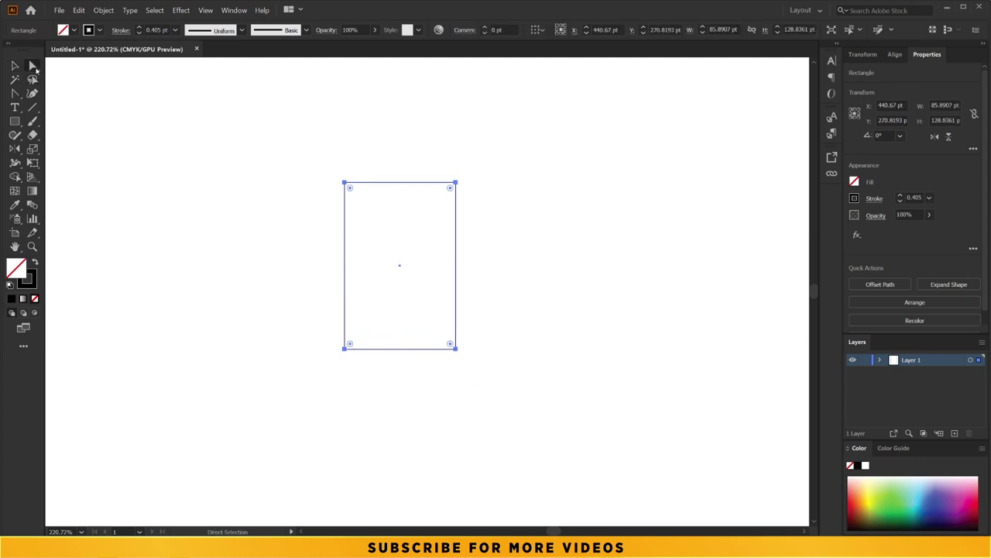
{"action": "left_click_drag", "start_coordinate": [407, 198], "coordinate": [511, 214]}
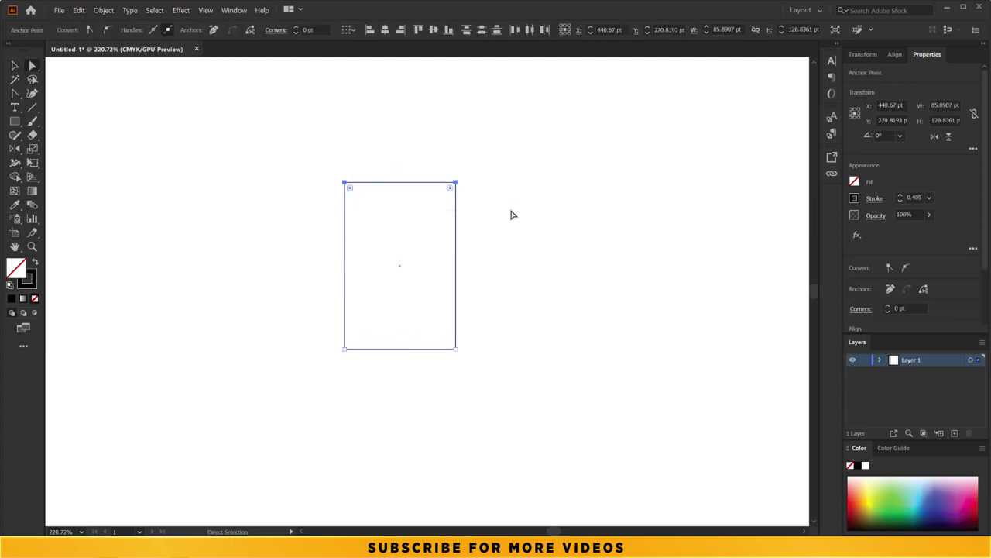
{"action": "left_click_drag", "start_coordinate": [451, 187], "coordinate": [438, 299]}
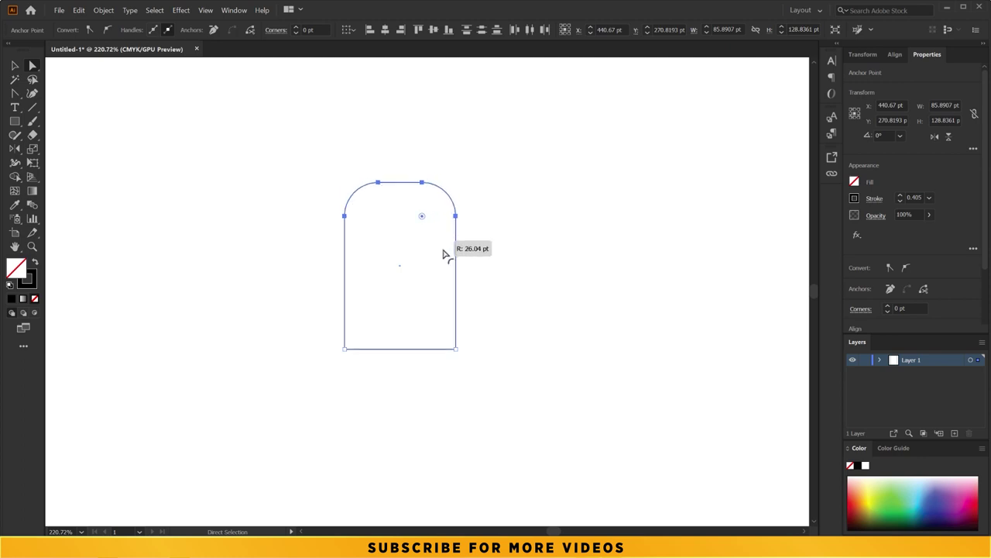
{"action": "left_click", "coordinate": [15, 66]}
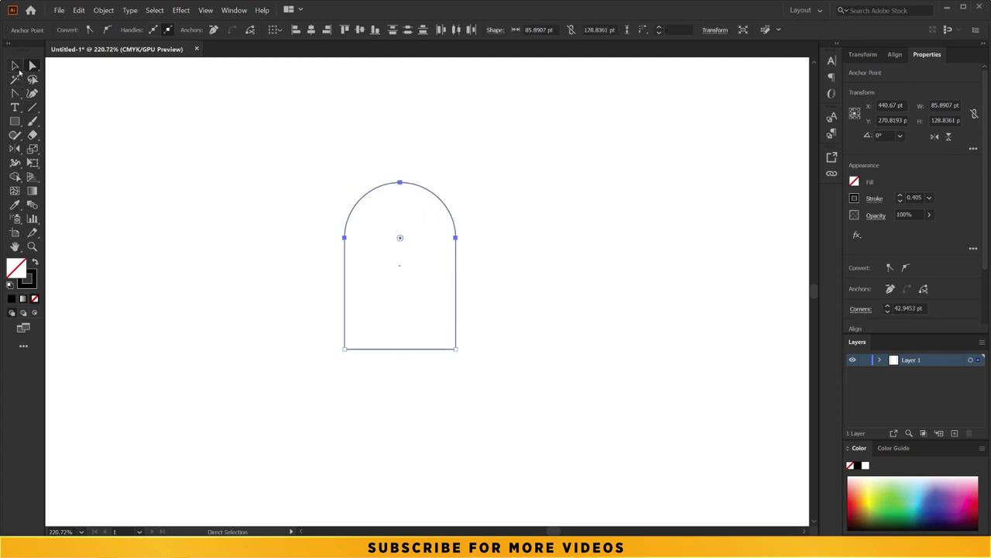
{"action": "left_click", "coordinate": [447, 245]}
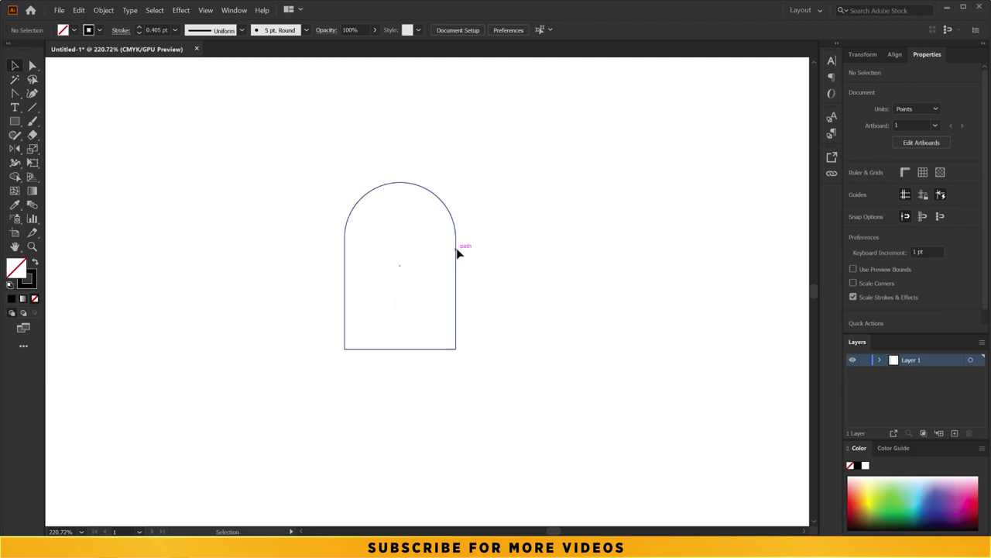
- Rotate the arch shape 45° so it tilts to the right
{"action": "left_click_drag", "start_coordinate": [505, 176], "coordinate": [446, 268]}
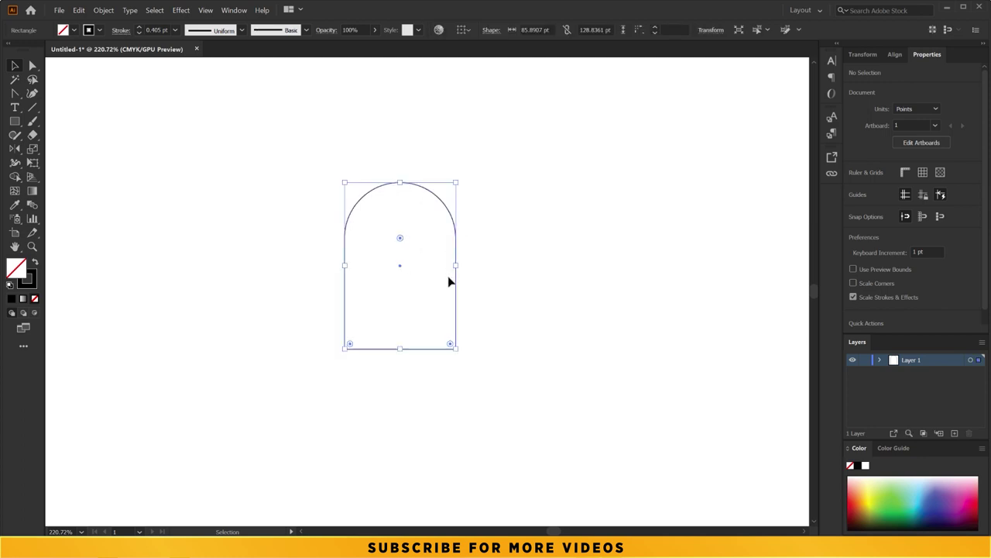
{"action": "left_click_drag", "start_coordinate": [457, 177], "coordinate": [382, 171]}
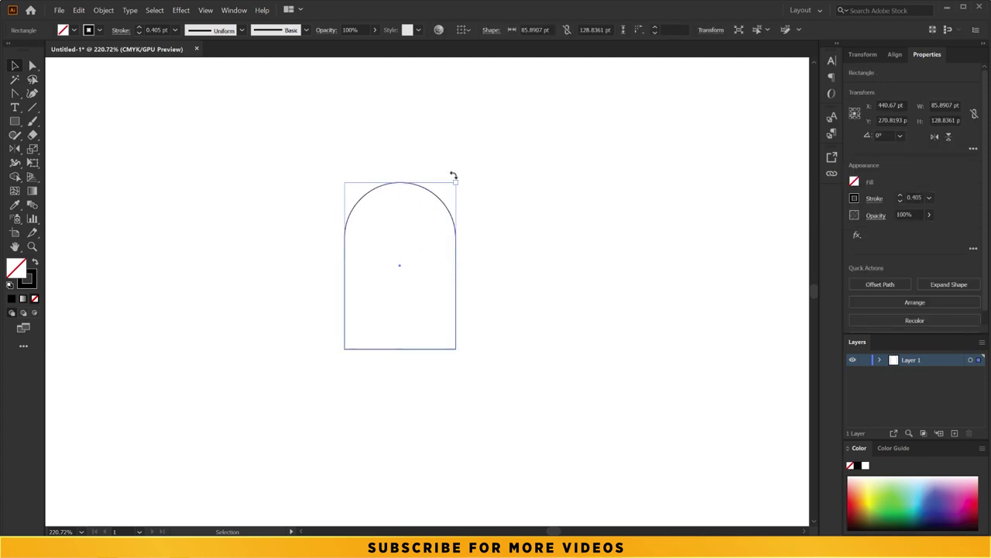
{"action": "left_click", "coordinate": [504, 193]}
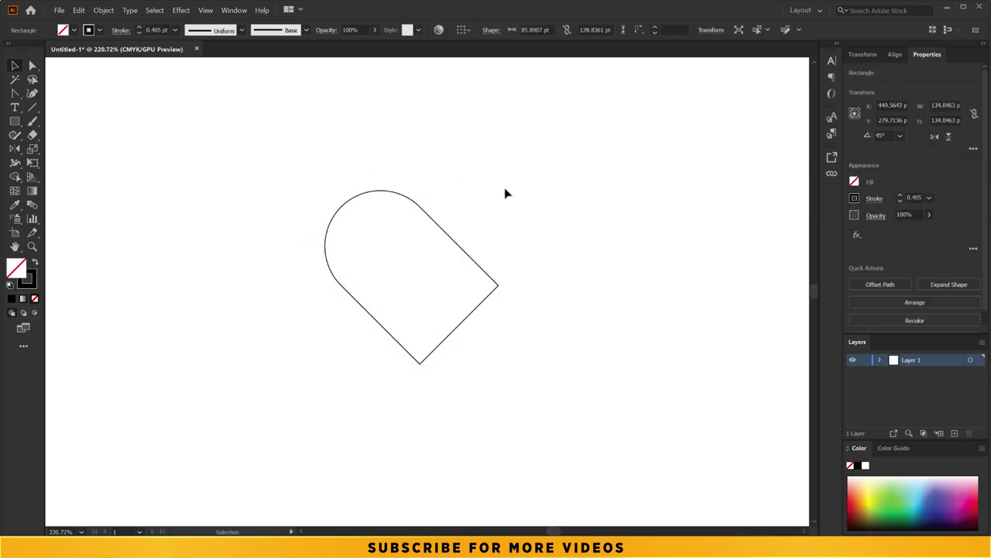
- Reflect a copy of the tilted arch with the Reflect tool (O), then deselect
{"action": "left_click_drag", "start_coordinate": [476, 191], "coordinate": [387, 253]}
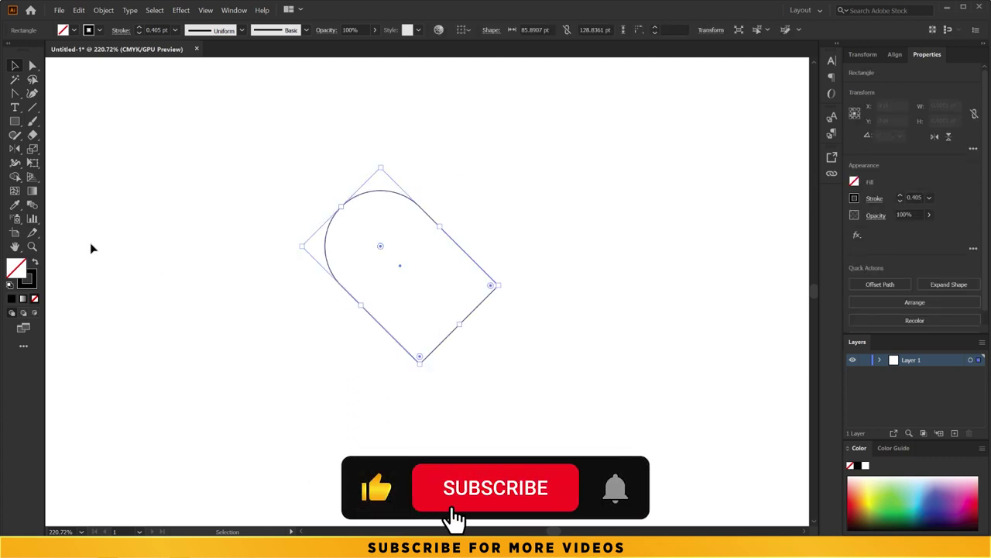
{"action": "key", "text": "o"}
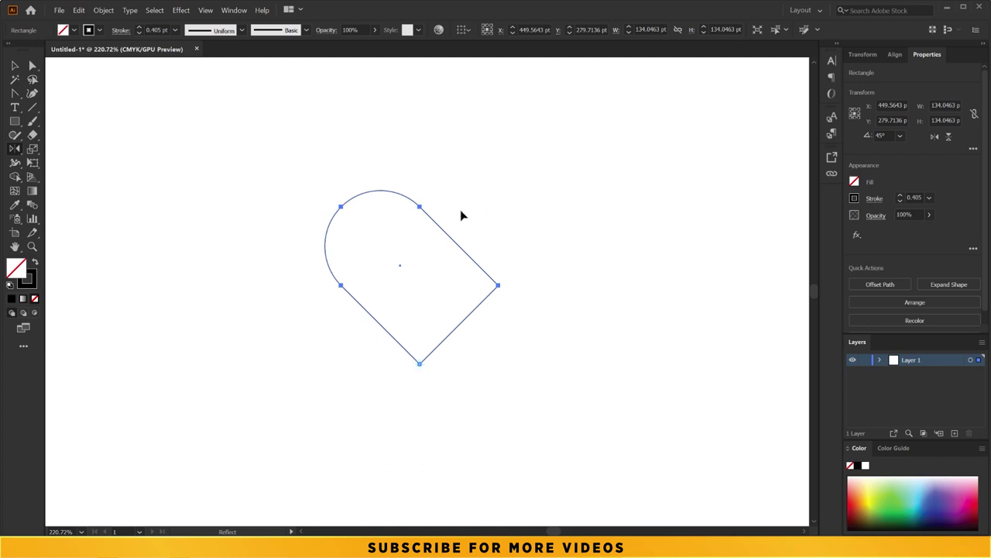
{"action": "mouse_move", "coordinate": [477, 209]}
{"action": "left_mouse_down"}
{"action": "mouse_move", "coordinate": [381, 224]}
{"action": "mouse_move", "coordinate": [388, 221]}
{"action": "mouse_move", "coordinate": [384, 232]}
{"action": "left_mouse_up"}
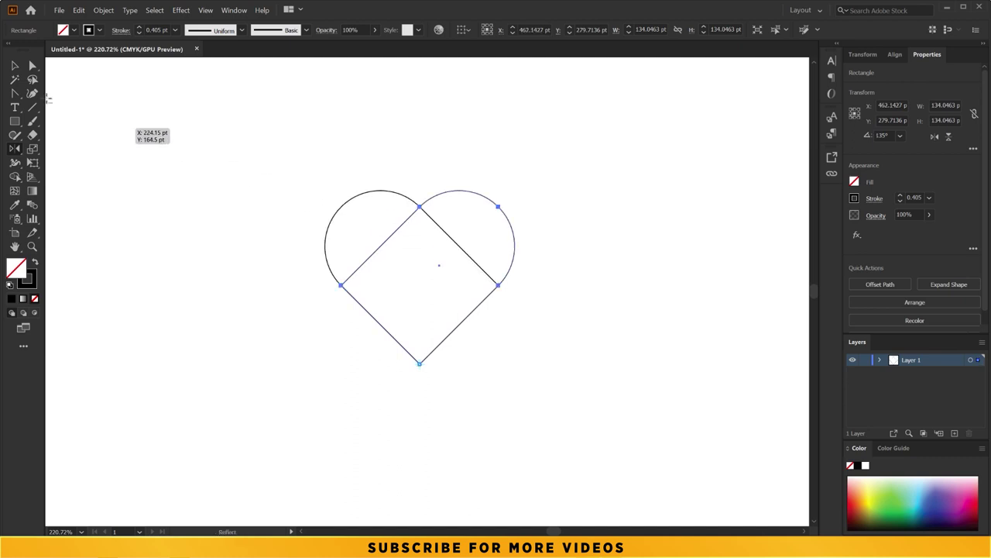
{"action": "left_click", "coordinate": [14, 65]}
{"action": "left_click", "coordinate": [404, 247]}
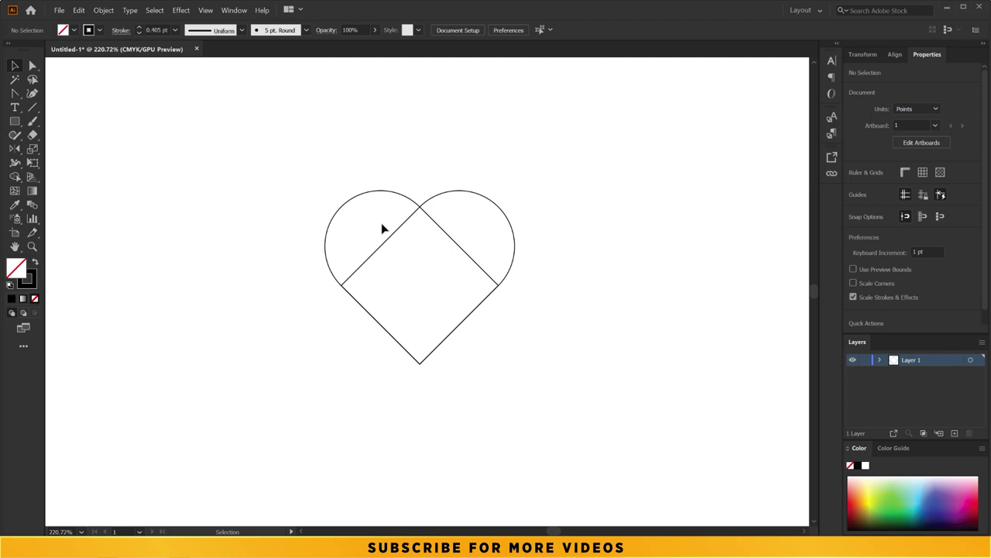
- Select both arches and merge the lobes and overlap into one heart with Shape Builder
{"action": "left_click_drag", "start_coordinate": [480, 188], "coordinate": [299, 277]}
{"action": "left_click", "coordinate": [14, 178]}
{"action": "mouse_move", "coordinate": [380, 217]}
{"action": "left_mouse_down"}
{"action": "mouse_move", "coordinate": [451, 244]}
{"action": "mouse_move", "coordinate": [474, 227]}
{"action": "left_mouse_up"}
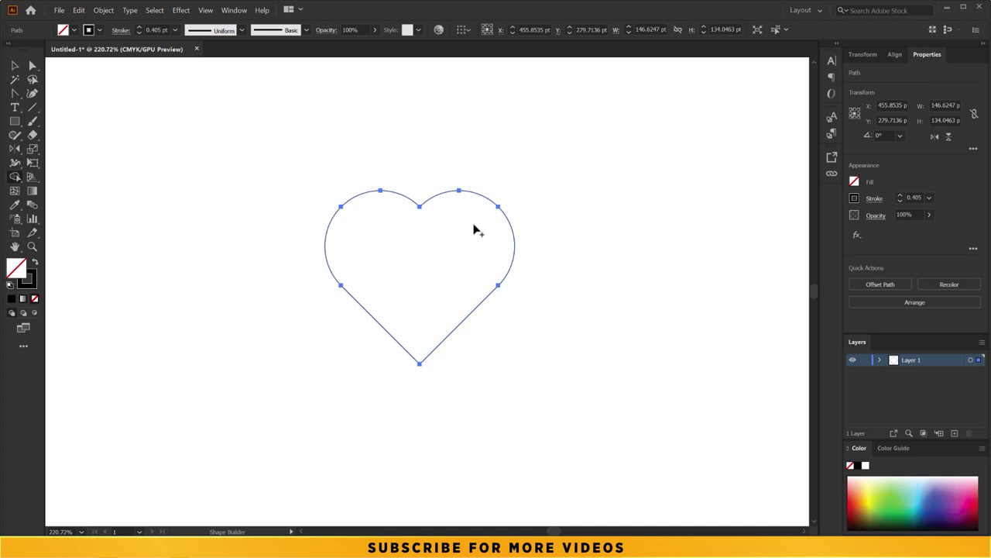
{"action": "left_click", "coordinate": [15, 66]}
{"action": "left_click", "coordinate": [471, 127]}
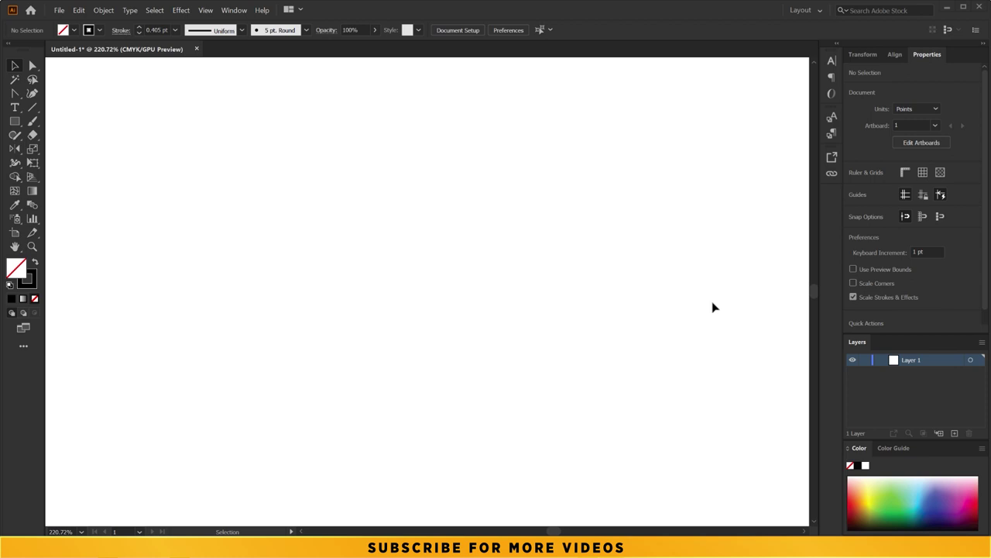
- Dismiss the Rectangle size dialog and drag out a tall rectangle about 64 by 145 pt
{"action": "key", "text": "m"}
{"action": "left_click", "coordinate": [357, 224]}
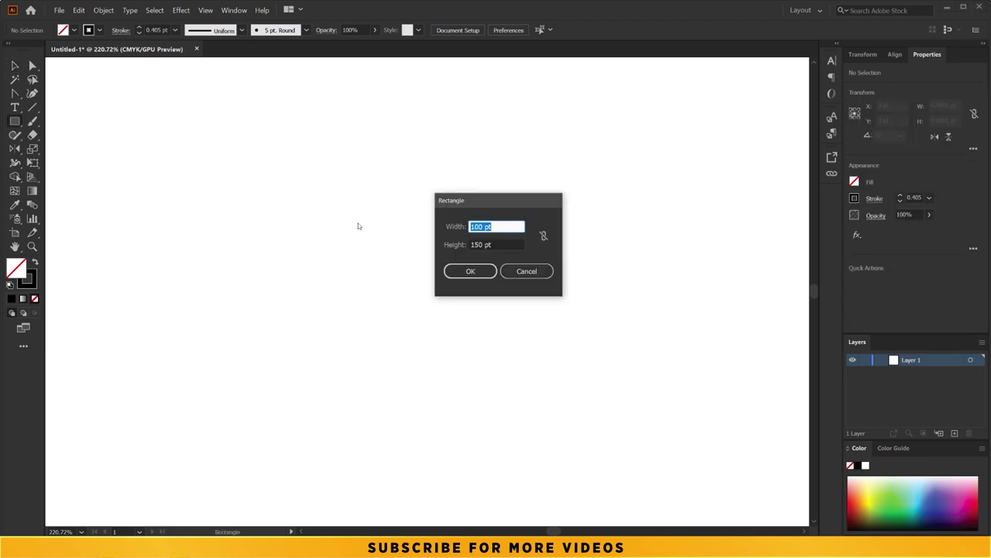
{"action": "left_click", "coordinate": [503, 225]}
{"action": "left_click", "coordinate": [513, 244]}
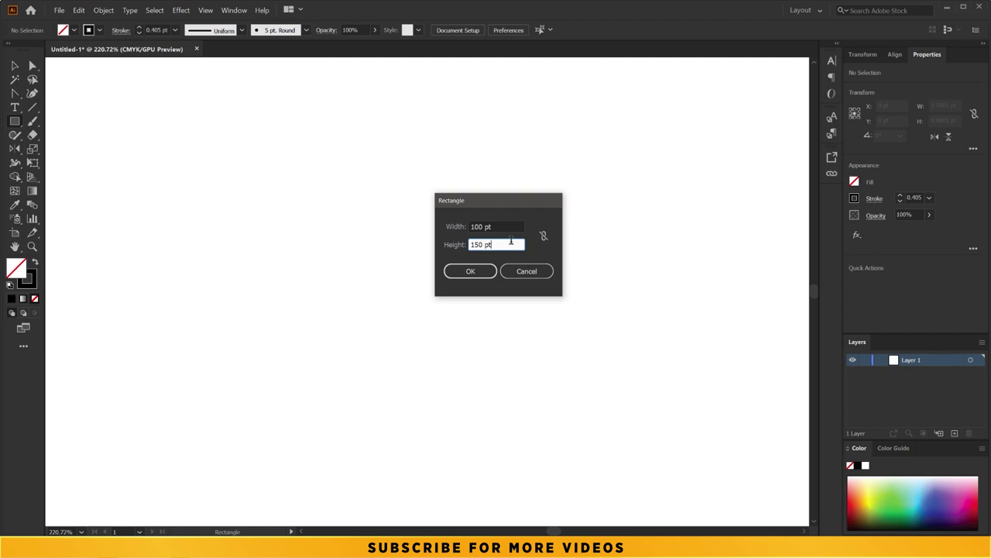
{"action": "left_click", "coordinate": [524, 275]}
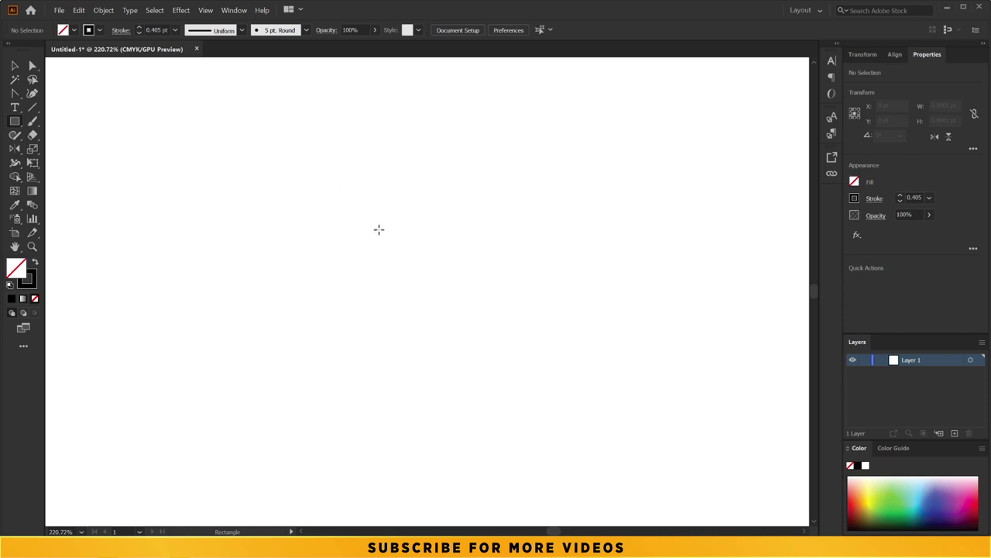
{"action": "left_click_drag", "start_coordinate": [331, 195], "coordinate": [408, 379]}
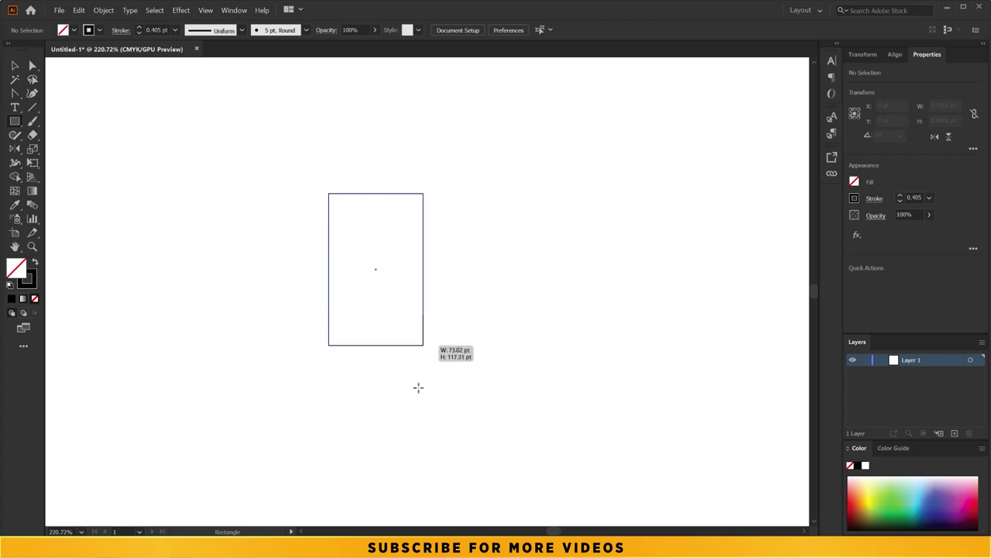
{"action": "left_click_drag", "start_coordinate": [408, 381], "coordinate": [412, 380]}
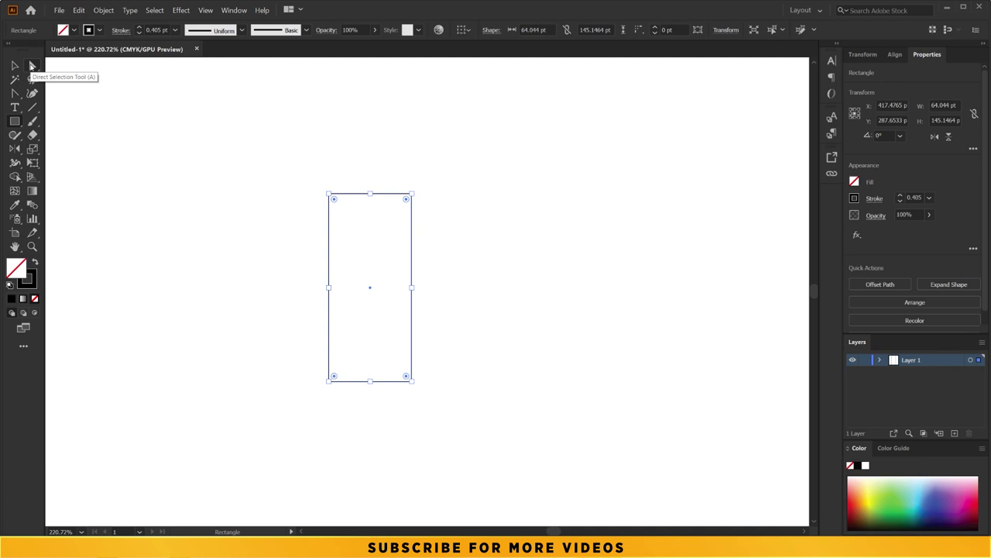
- Round the rectangle's top corners into a full 32.022 pt arch and rotate it 45°
{"action": "left_click", "coordinate": [32, 66]}
{"action": "left_click_drag", "start_coordinate": [279, 152], "coordinate": [453, 237]}
{"action": "left_click_drag", "start_coordinate": [407, 202], "coordinate": [395, 304]}
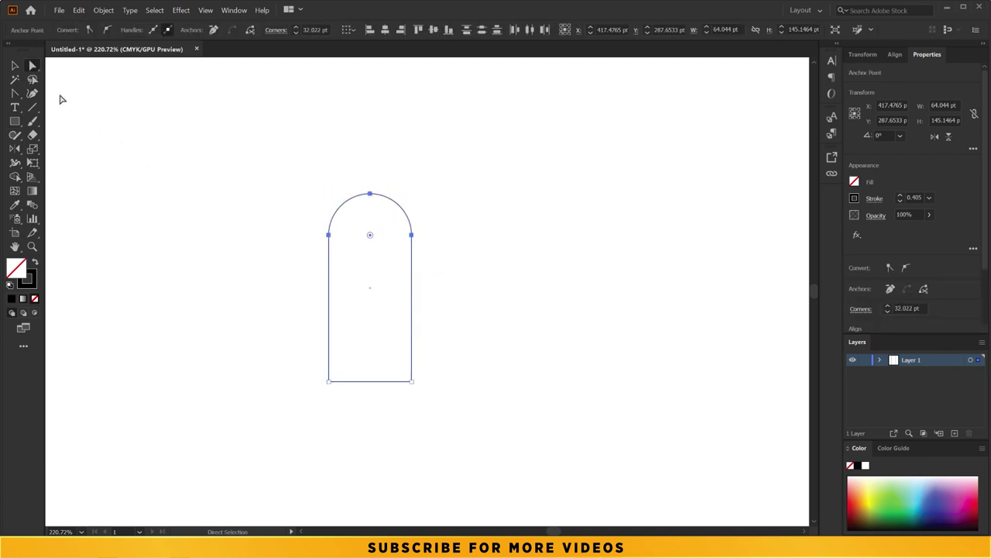
{"action": "left_click", "coordinate": [16, 66]}
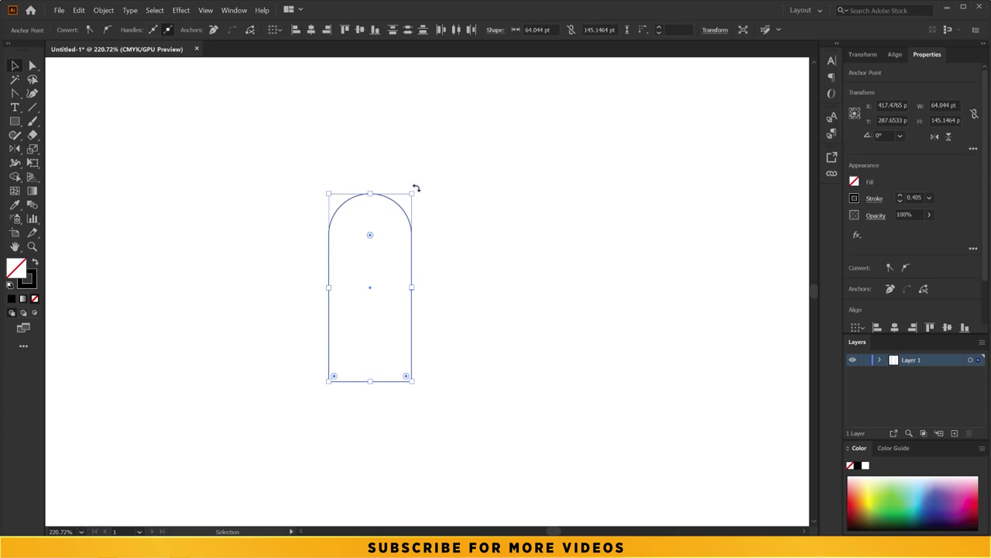
{"action": "left_click_drag", "start_coordinate": [416, 188], "coordinate": [336, 190]}
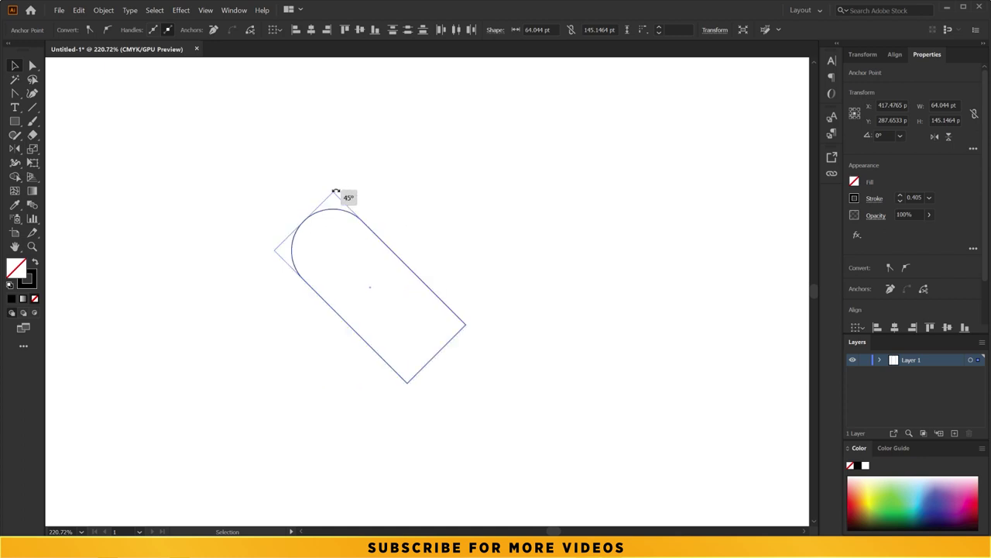
{"action": "left_click", "coordinate": [427, 191]}
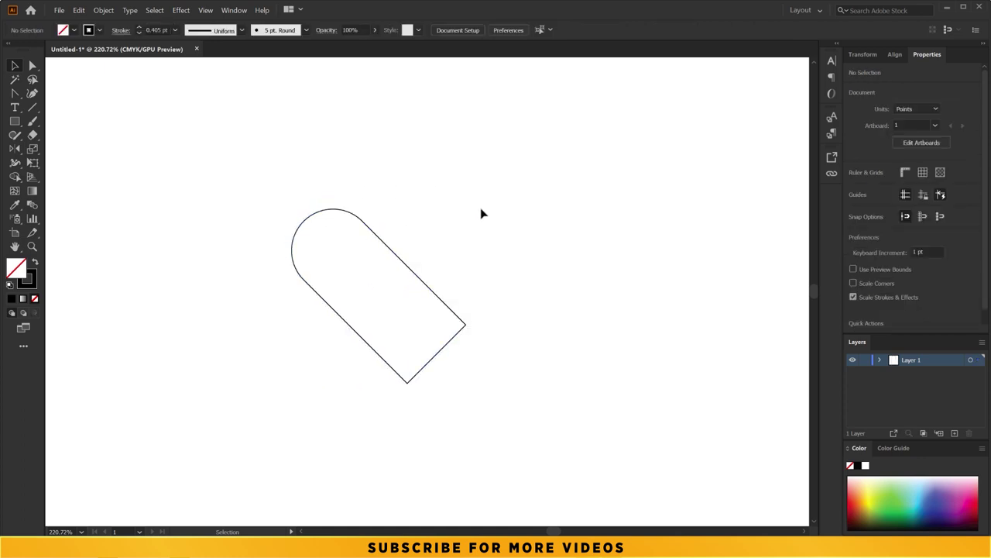
- Reflect a copy of the tilted arch across its bottom point so the two cross
{"action": "left_click", "coordinate": [384, 261]}
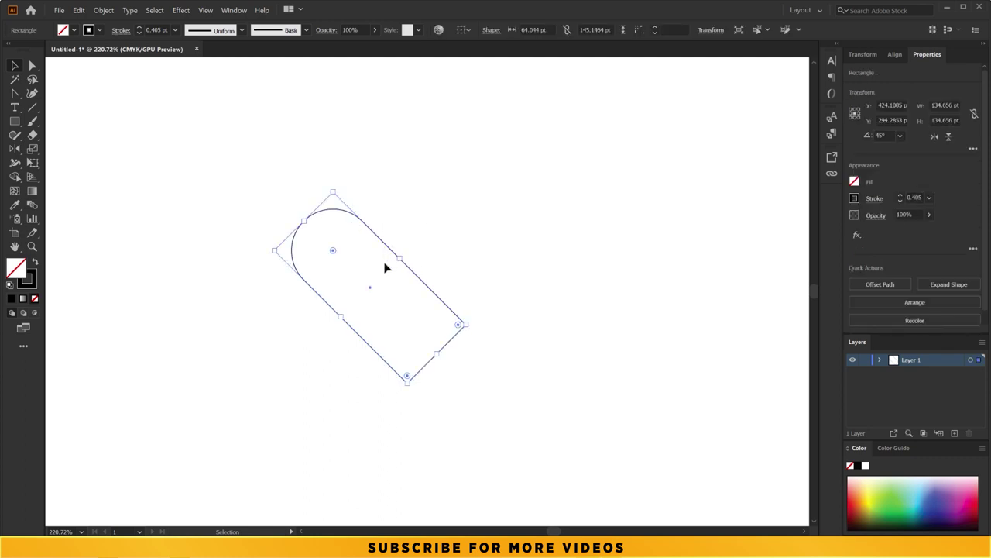
{"action": "left_click", "coordinate": [15, 149]}
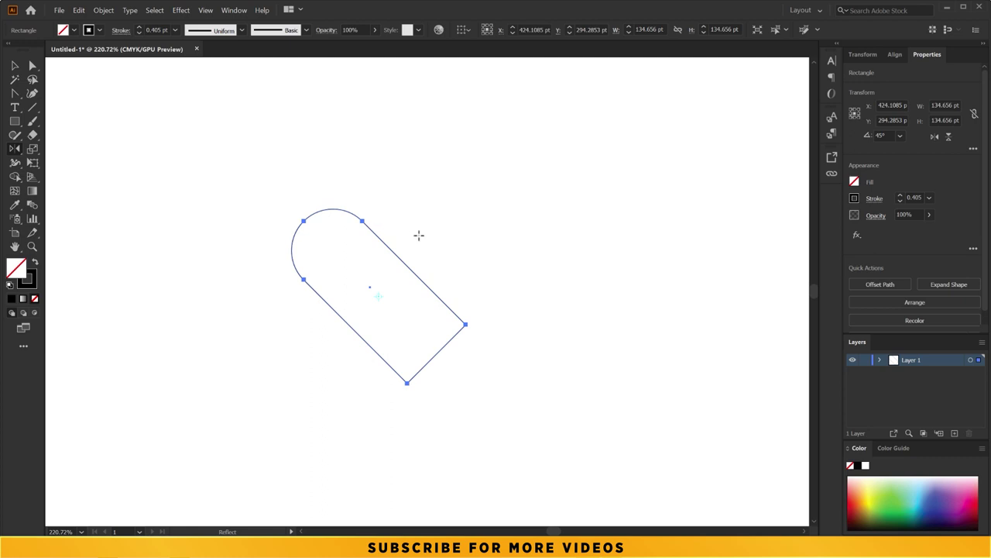
{"action": "left_click_drag", "start_coordinate": [415, 235], "coordinate": [355, 246]}
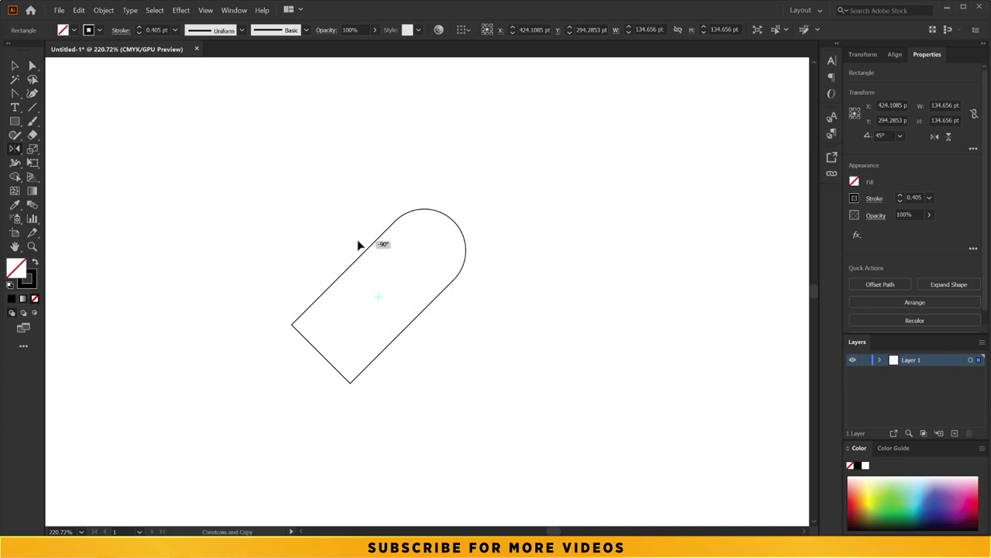
{"action": "left_click_drag", "start_coordinate": [358, 246], "coordinate": [359, 245]}
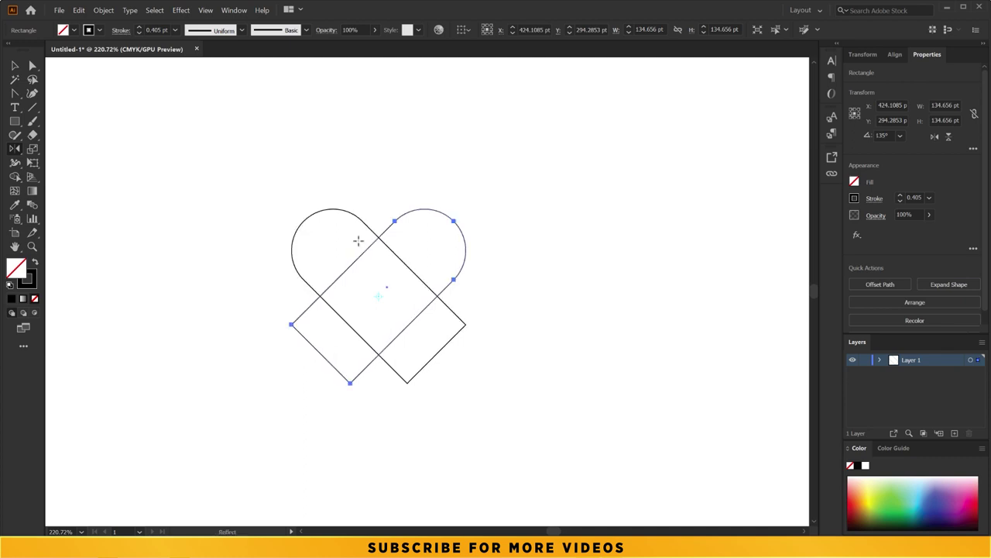
{"action": "left_click", "coordinate": [16, 64]}
{"action": "left_click", "coordinate": [485, 202]}
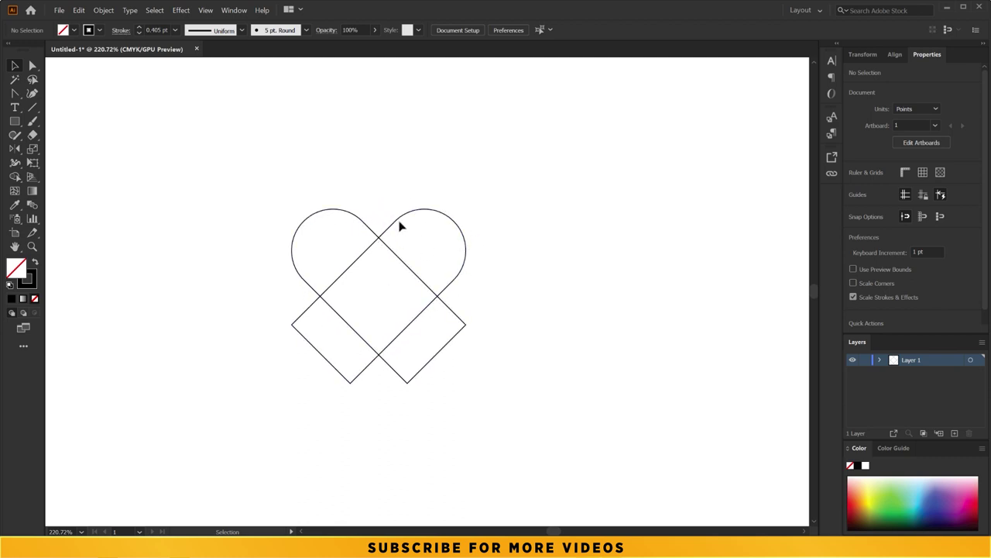
- Shift the mirrored arch left, back right, then left again, and select all heart pieces
{"action": "left_click_drag", "start_coordinate": [391, 225], "coordinate": [380, 223]}
{"action": "left_click", "coordinate": [353, 186]}
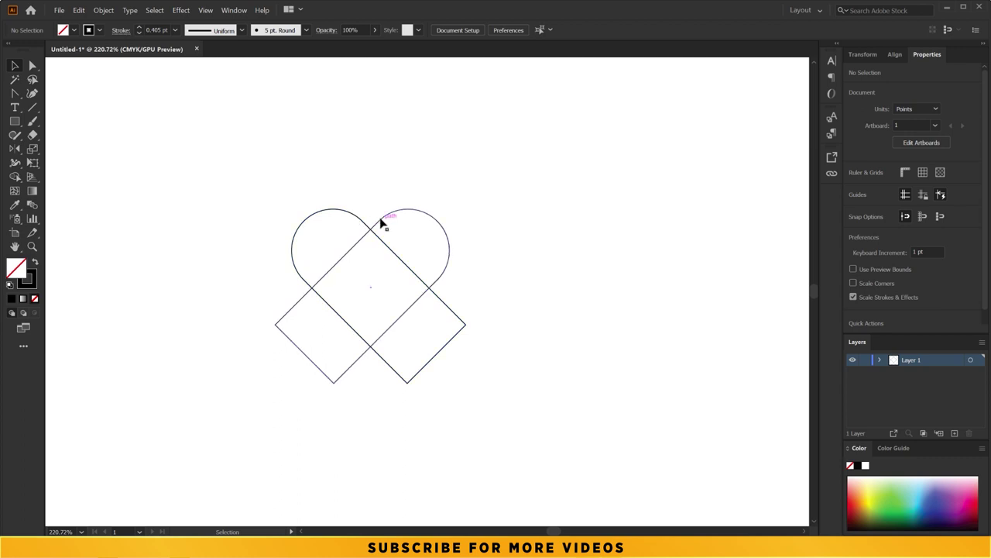
{"action": "left_click_drag", "start_coordinate": [384, 223], "coordinate": [403, 223]}
{"action": "left_click", "coordinate": [369, 222]}
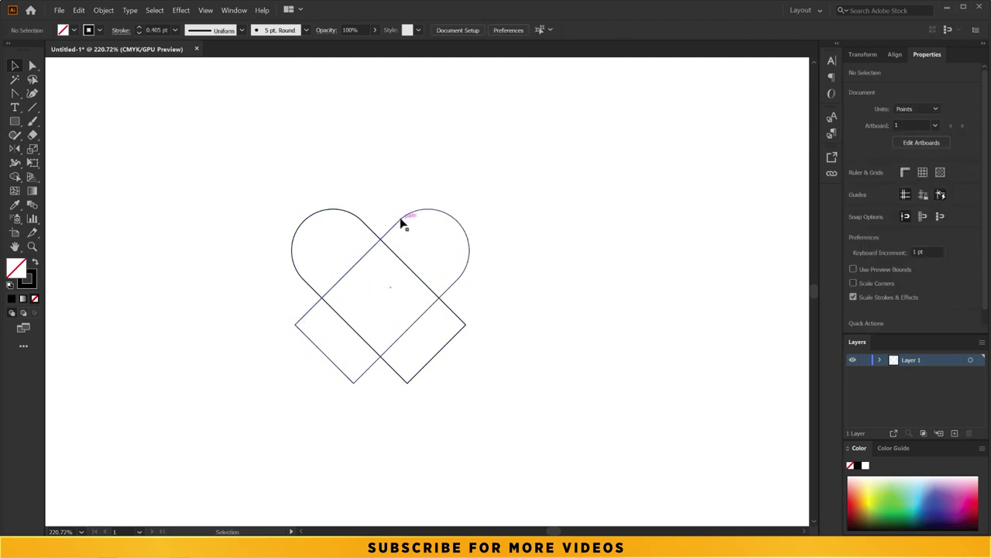
{"action": "left_click_drag", "start_coordinate": [400, 223], "coordinate": [373, 230]}
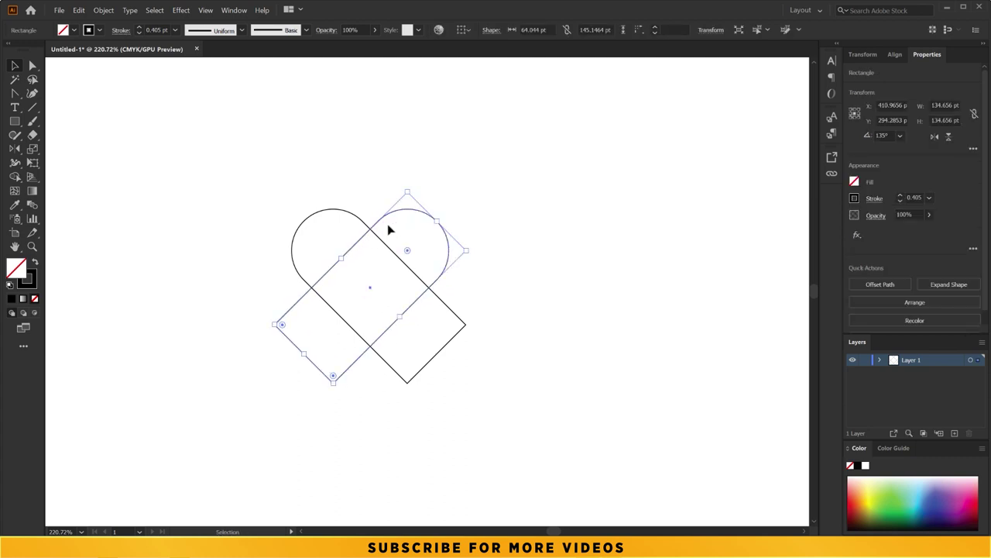
{"action": "left_click", "coordinate": [380, 204]}
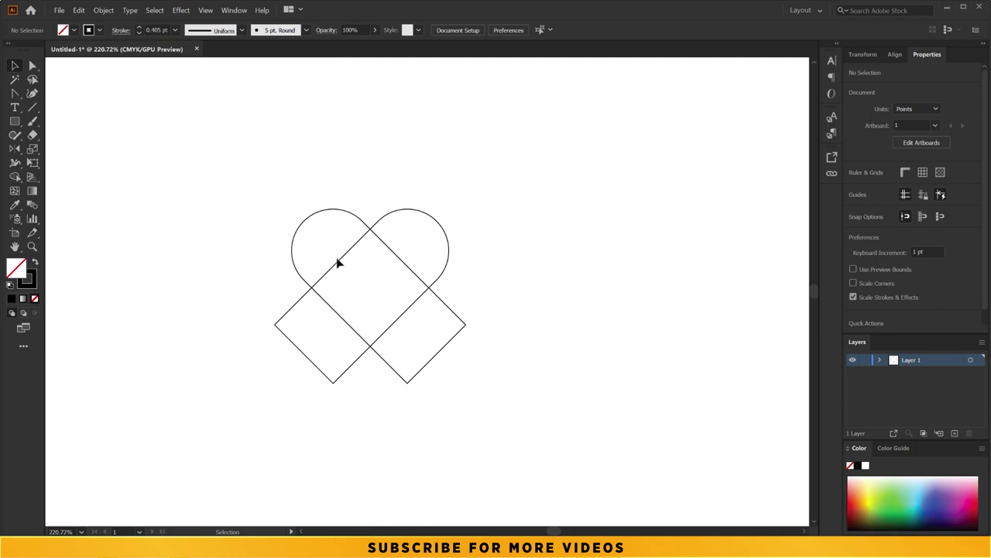
{"action": "left_click", "coordinate": [361, 322]}
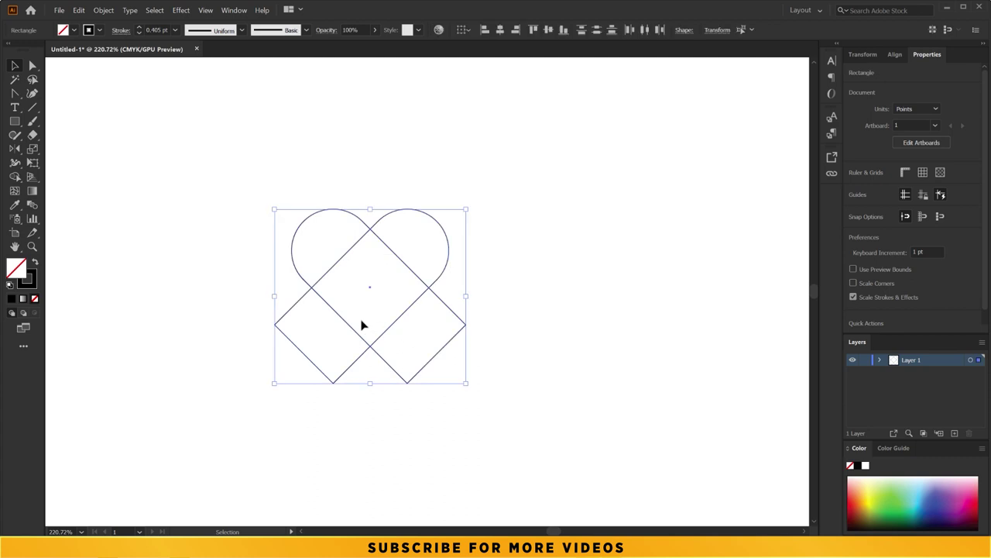
- With Shape Builder, merge the lobes with the centre and remove the left and right squares
{"action": "left_click", "coordinate": [14, 178]}
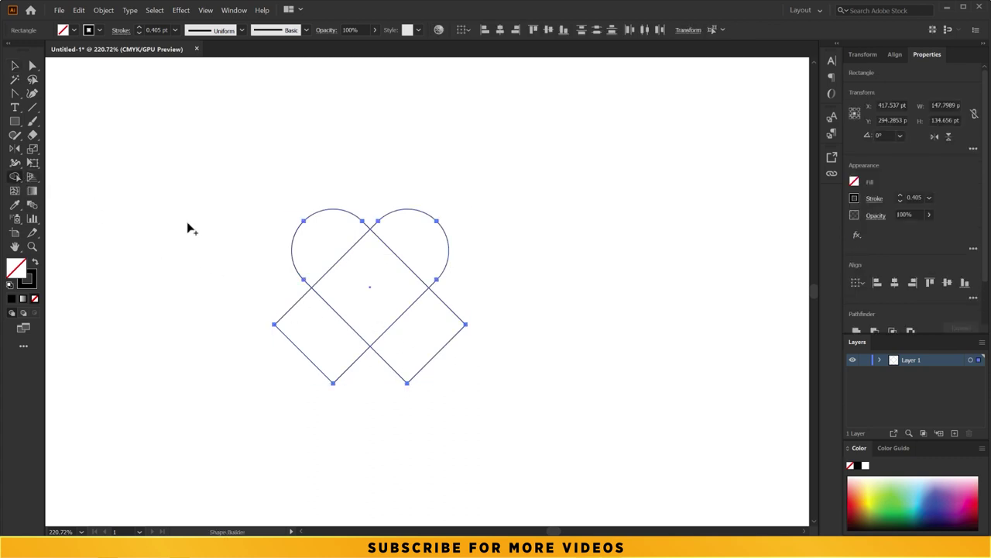
{"action": "mouse_move", "coordinate": [331, 238]}
{"action": "left_mouse_down"}
{"action": "mouse_move", "coordinate": [377, 271]}
{"action": "mouse_move", "coordinate": [409, 247]}
{"action": "left_mouse_up"}
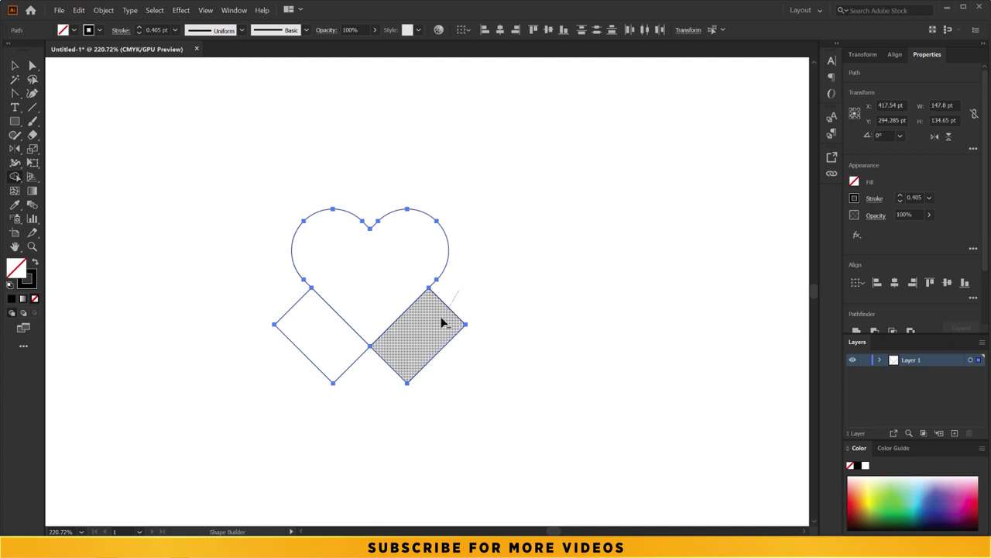
{"action": "left_click", "coordinate": [426, 346], "text": "alt"}
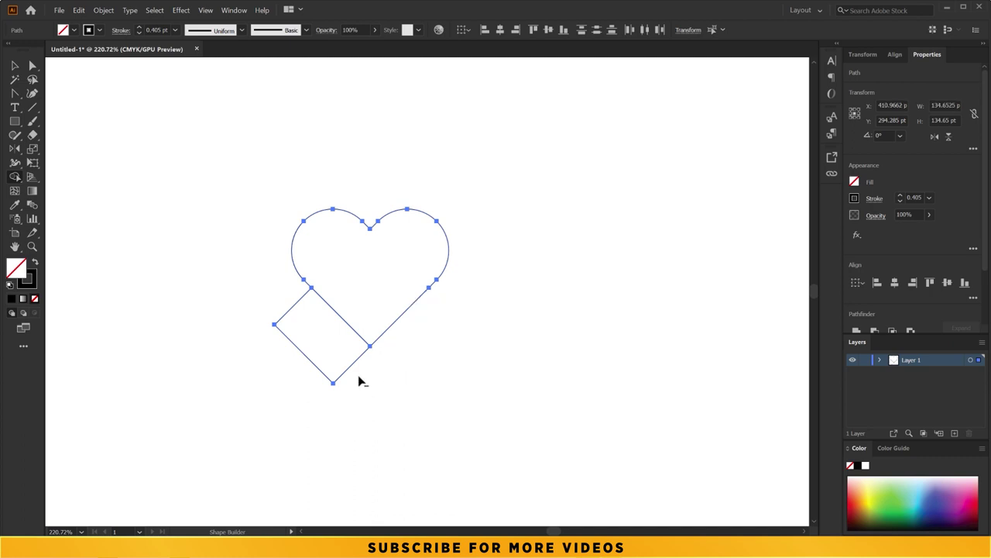
{"action": "left_click_drag", "start_coordinate": [367, 383], "coordinate": [306, 344]}
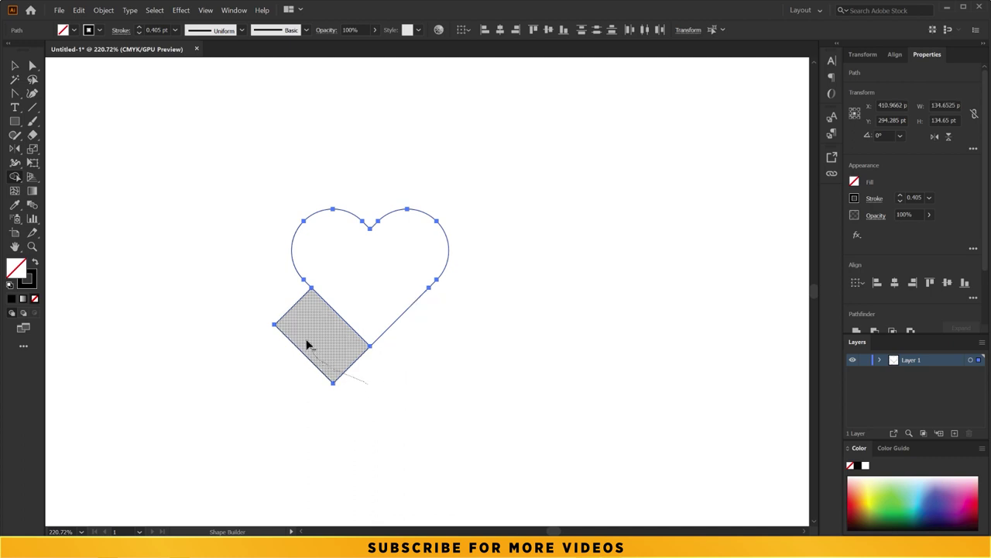
{"action": "key", "text": "ctrl+z"}
{"action": "left_click_drag", "start_coordinate": [369, 380], "coordinate": [293, 317]}
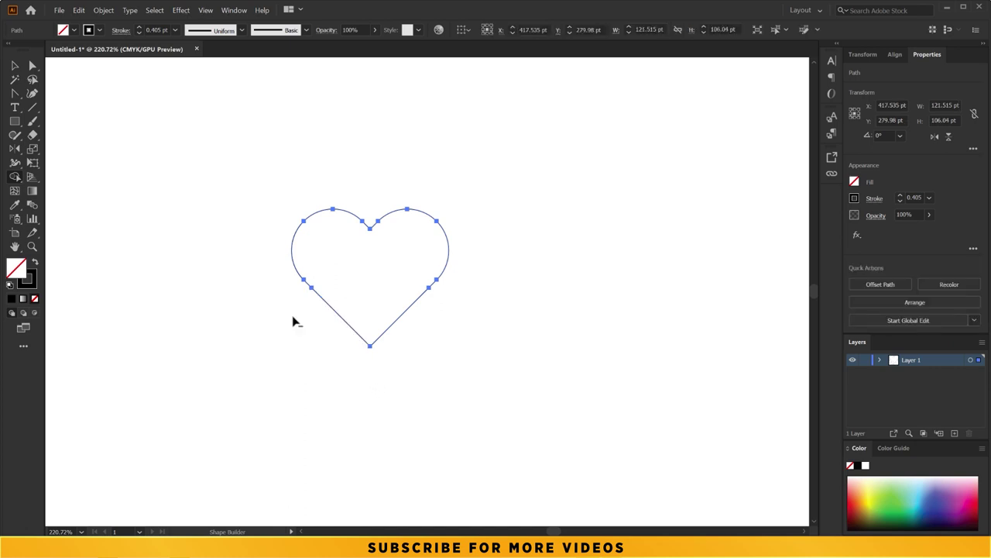
{"action": "left_click", "coordinate": [17, 72]}
{"action": "left_click", "coordinate": [255, 142]}
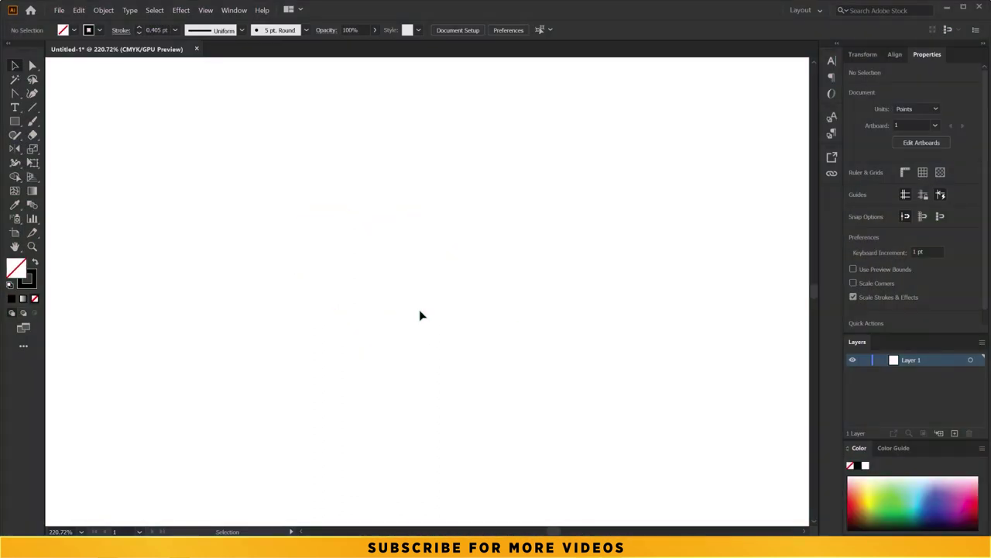
- Draw a square, rotate it 45° into a diamond, and select its path for anchor editing
{"action": "left_click", "coordinate": [15, 122]}
{"action": "mouse_move", "coordinate": [309, 184]}
{"action": "left_mouse_down"}
{"action": "mouse_move", "coordinate": [477, 336]}
{"action": "mouse_move", "coordinate": [478, 351]}
{"action": "left_mouse_up"}
{"action": "left_click", "coordinate": [15, 67]}
{"action": "left_click_drag", "start_coordinate": [485, 179], "coordinate": [401, 157]}
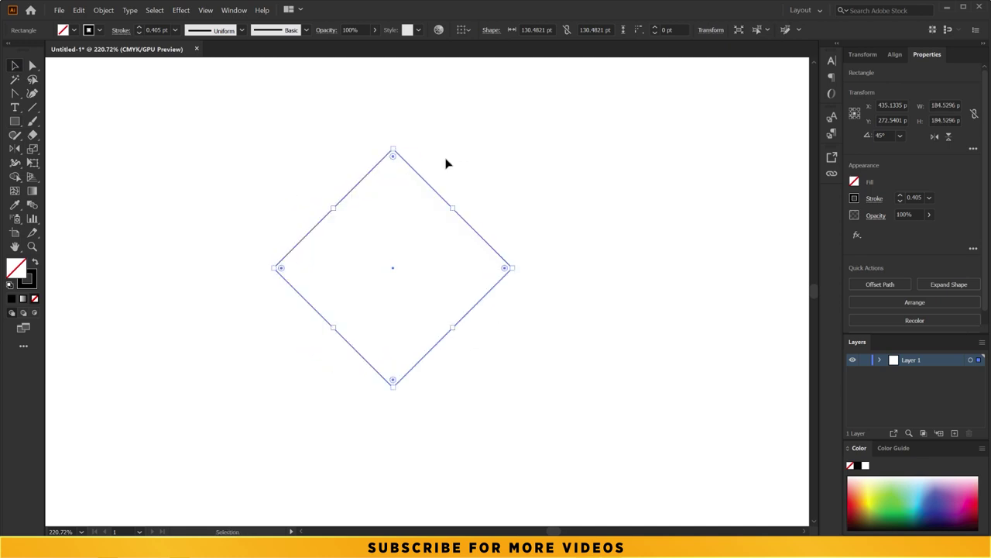
{"action": "left_click", "coordinate": [446, 164]}
{"action": "key", "text": "a"}
{"action": "left_click", "coordinate": [446, 203]}
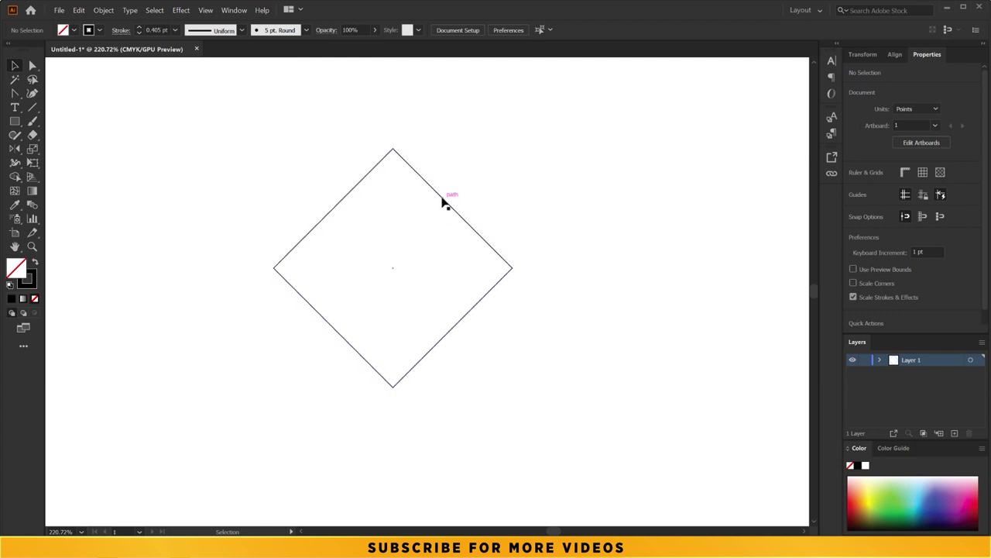
{"action": "left_click", "coordinate": [15, 96]}
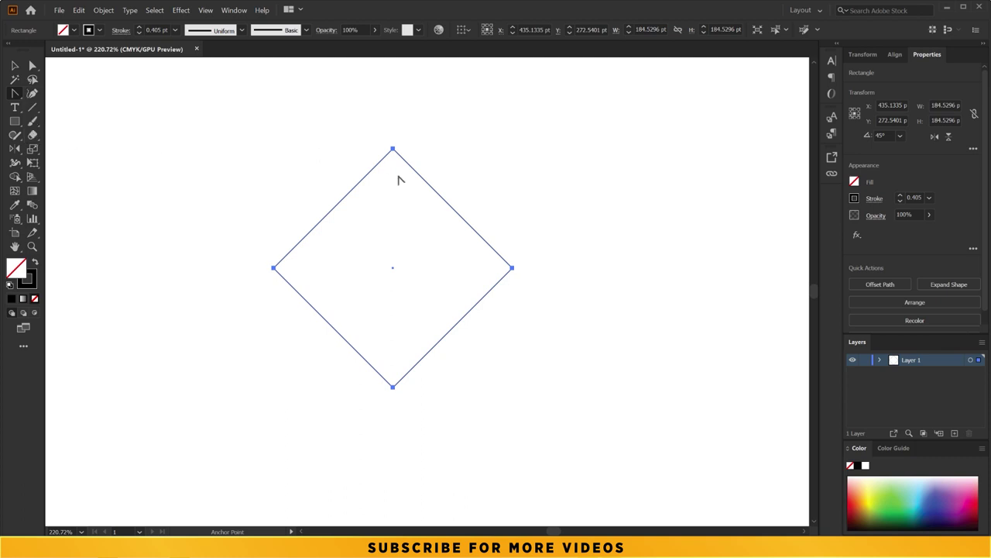
- With the Anchor Point Tool, drag curve handles out of the diamond's top corner
{"action": "left_click_drag", "start_coordinate": [15, 93], "coordinate": [62, 103]}
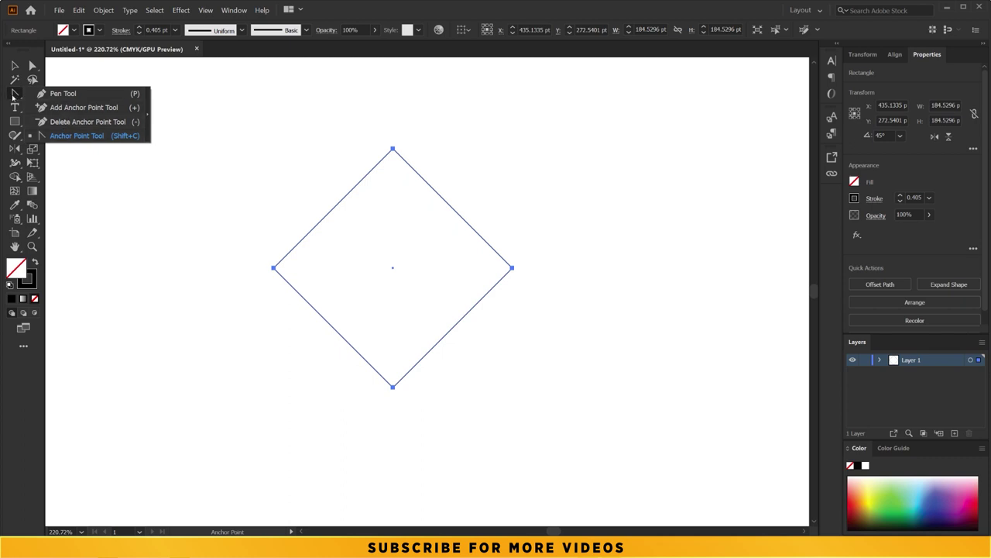
{"action": "left_click", "coordinate": [13, 96]}
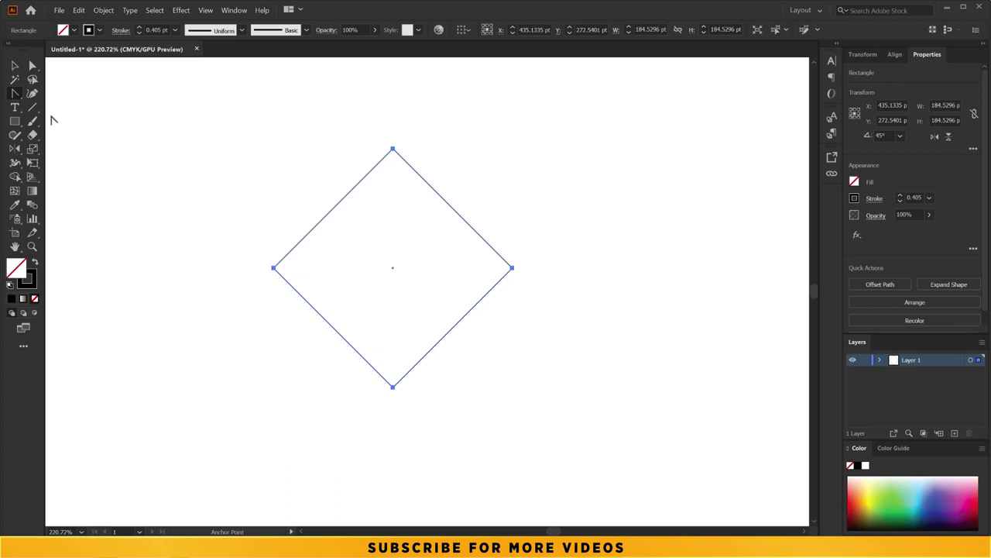
{"action": "left_click_drag", "start_coordinate": [393, 147], "coordinate": [451, 153]}
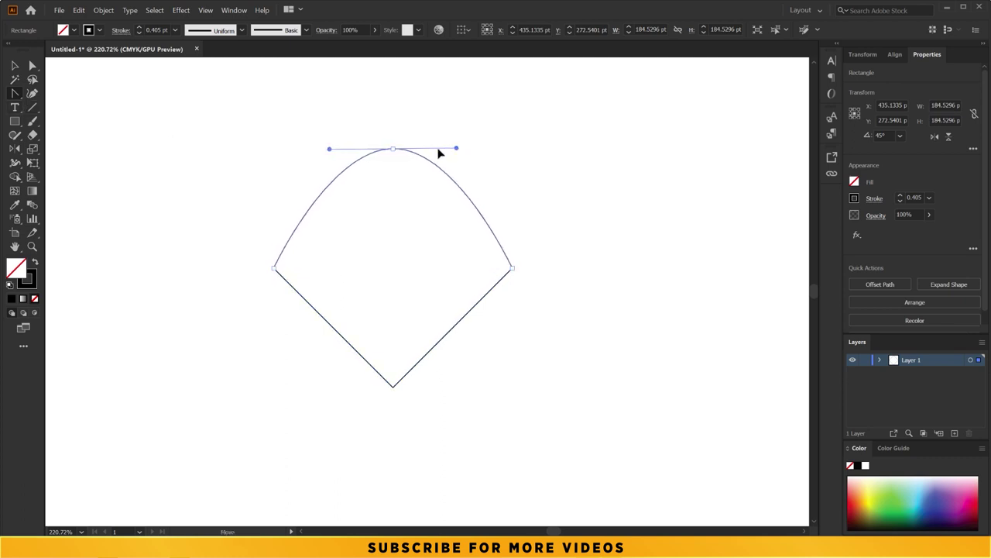
{"action": "left_click_drag", "start_coordinate": [451, 153], "coordinate": [462, 148]}
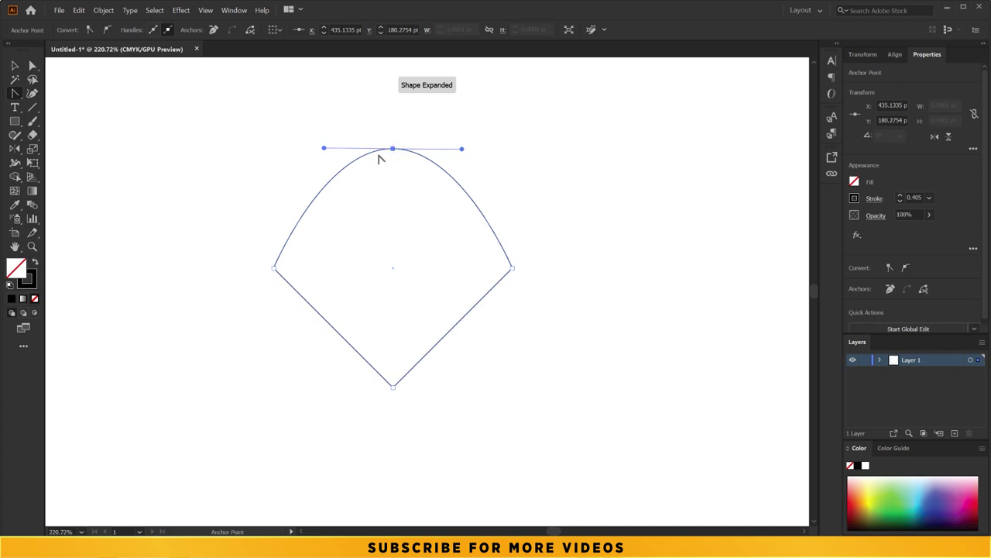
{"action": "key", "text": "ctrl"}
{"action": "left_click", "coordinate": [389, 147]}
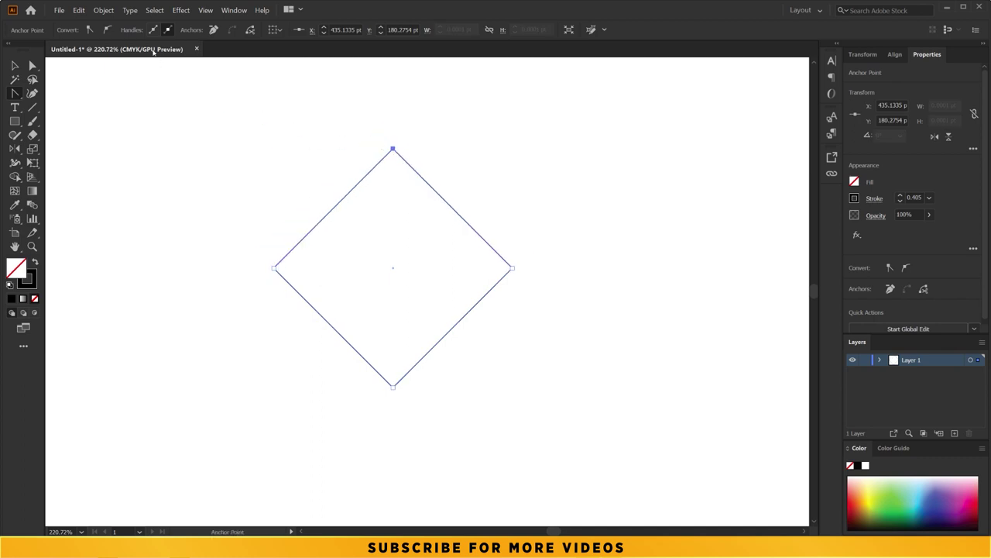
- Undo the curved top point and restore it to a sharp corner
{"action": "left_click", "coordinate": [108, 29]}
{"action": "key", "text": "ctrl+z"}
{"action": "left_click_drag", "start_coordinate": [393, 148], "coordinate": [469, 156]}
{"action": "left_click", "coordinate": [393, 148]}
- Drag the upper-right and upper-left edges outward into rounded lobes, forming a heart
{"action": "mouse_move", "coordinate": [452, 209]}
{"action": "left_mouse_down"}
{"action": "mouse_move", "coordinate": [504, 166]}
{"action": "mouse_move", "coordinate": [493, 168]}
{"action": "left_mouse_up"}
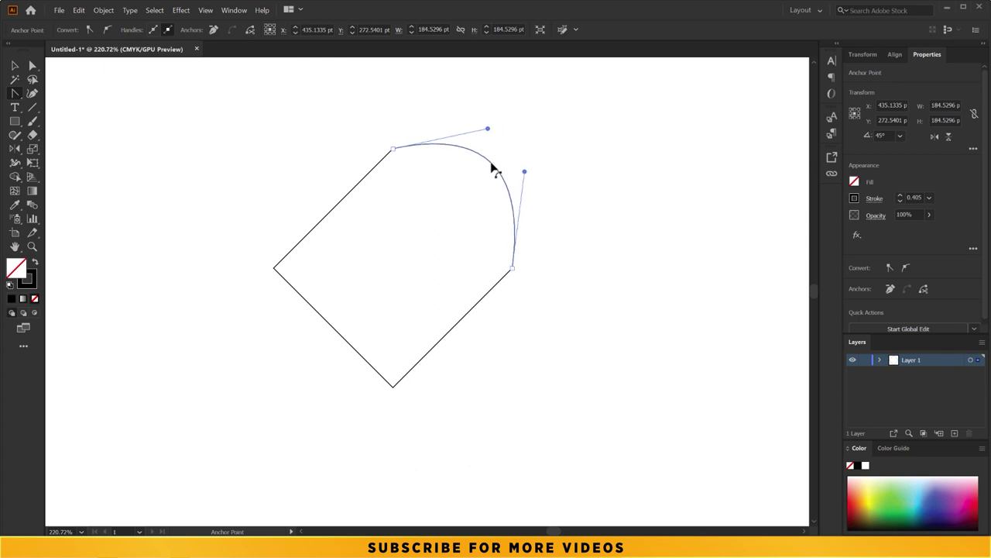
{"action": "mouse_move", "coordinate": [492, 168]}
{"action": "left_mouse_down"}
{"action": "mouse_move", "coordinate": [516, 137]}
{"action": "mouse_move", "coordinate": [493, 168]}
{"action": "mouse_move", "coordinate": [517, 148]}
{"action": "left_mouse_up"}
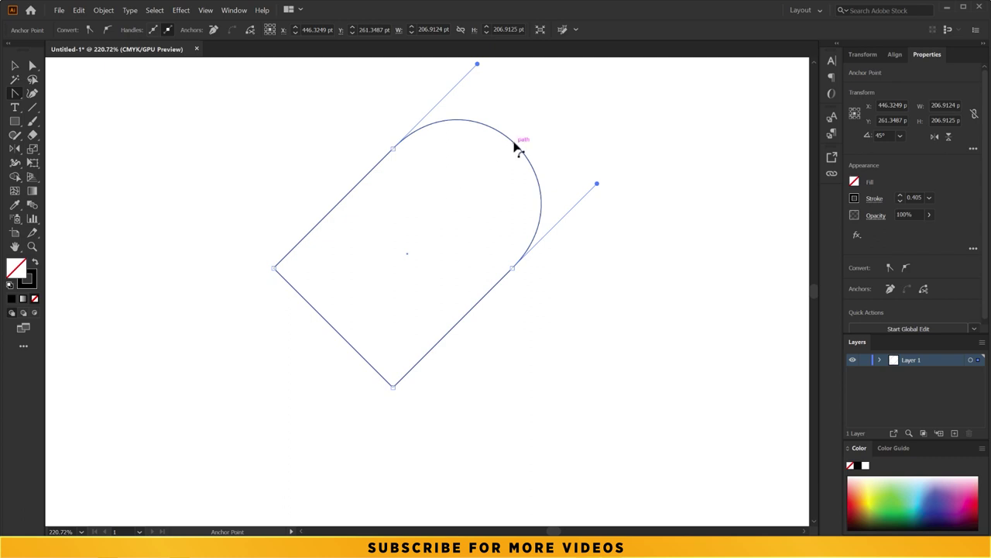
{"action": "left_click_drag", "start_coordinate": [517, 148], "coordinate": [519, 139]}
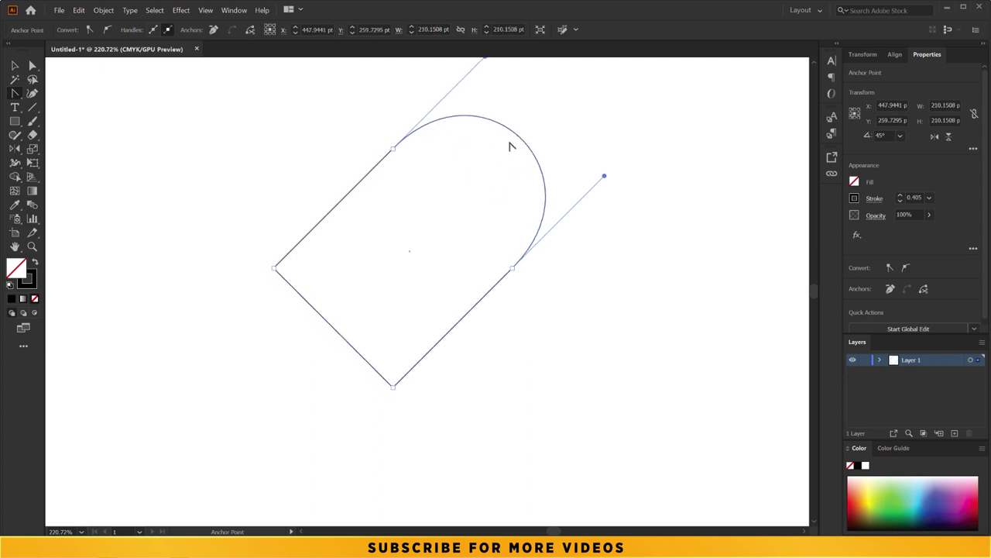
{"action": "left_click_drag", "start_coordinate": [518, 138], "coordinate": [513, 138]}
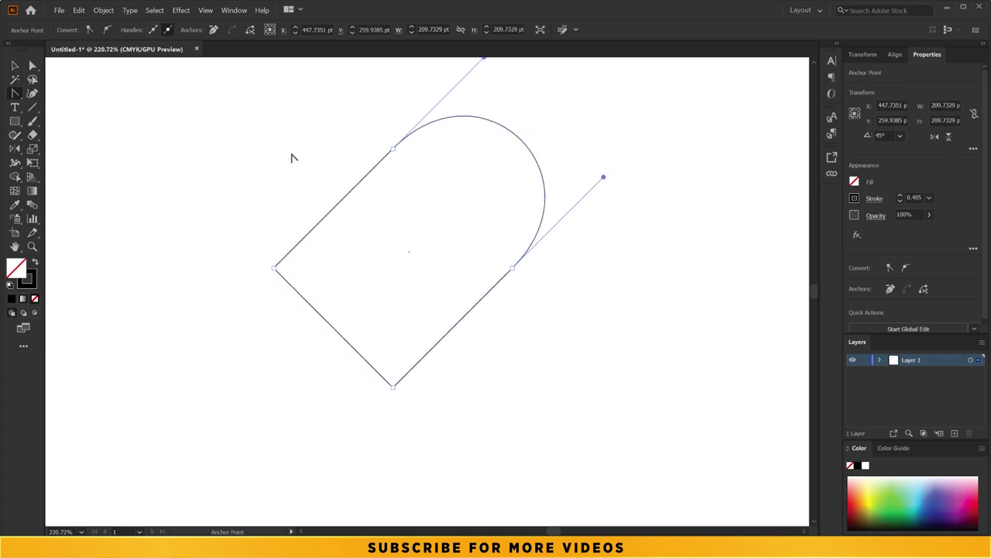
{"action": "mouse_move", "coordinate": [348, 195]}
{"action": "left_mouse_down"}
{"action": "mouse_move", "coordinate": [306, 165]}
{"action": "mouse_move", "coordinate": [263, 153]}
{"action": "mouse_move", "coordinate": [294, 142]}
{"action": "mouse_move", "coordinate": [306, 117]}
{"action": "mouse_move", "coordinate": [346, 122]}
{"action": "mouse_move", "coordinate": [348, 113]}
{"action": "mouse_move", "coordinate": [339, 124]}
{"action": "mouse_move", "coordinate": [299, 110]}
{"action": "mouse_move", "coordinate": [290, 120]}
{"action": "left_mouse_up"}
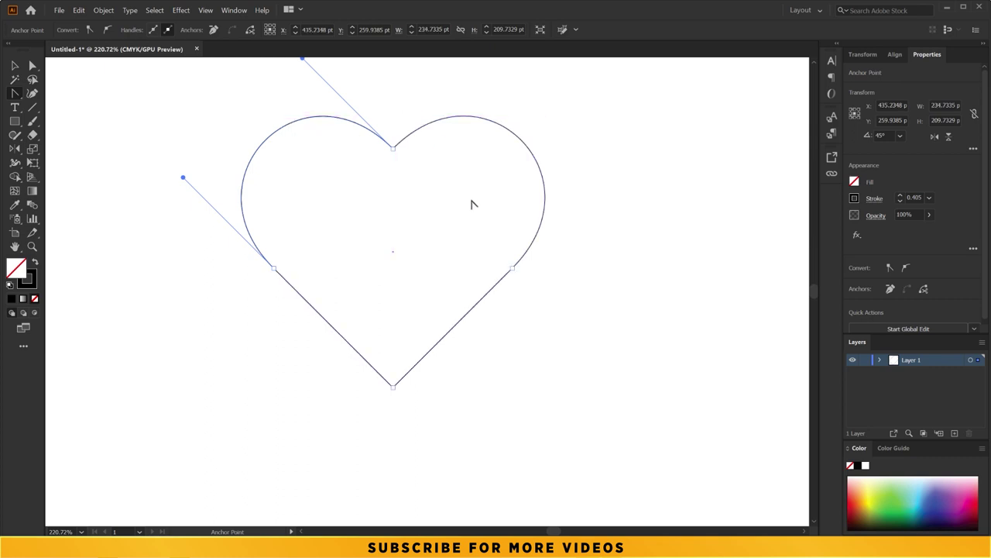
- Switch to the Selection tool and deselect the heart
{"action": "left_click", "coordinate": [15, 68]}
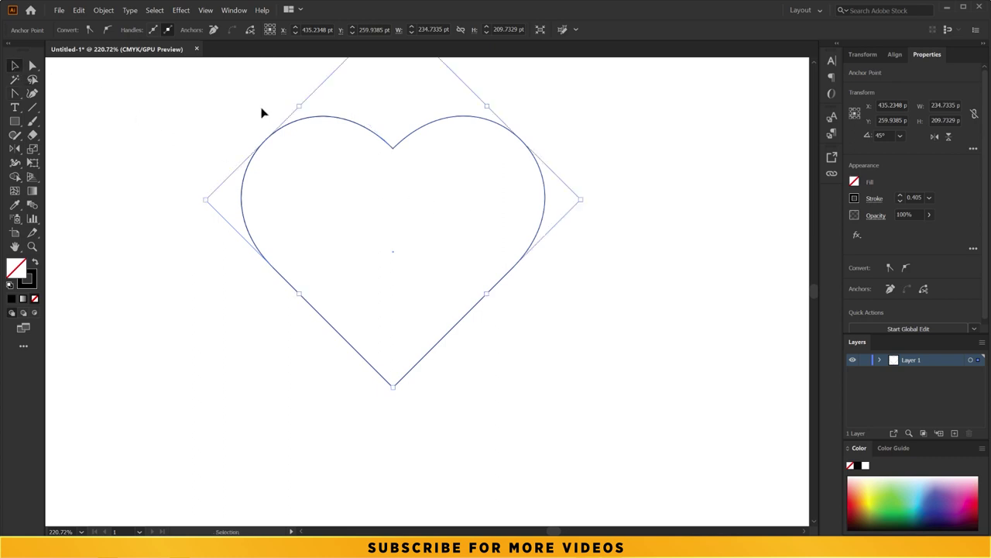
{"action": "left_click", "coordinate": [561, 125]}
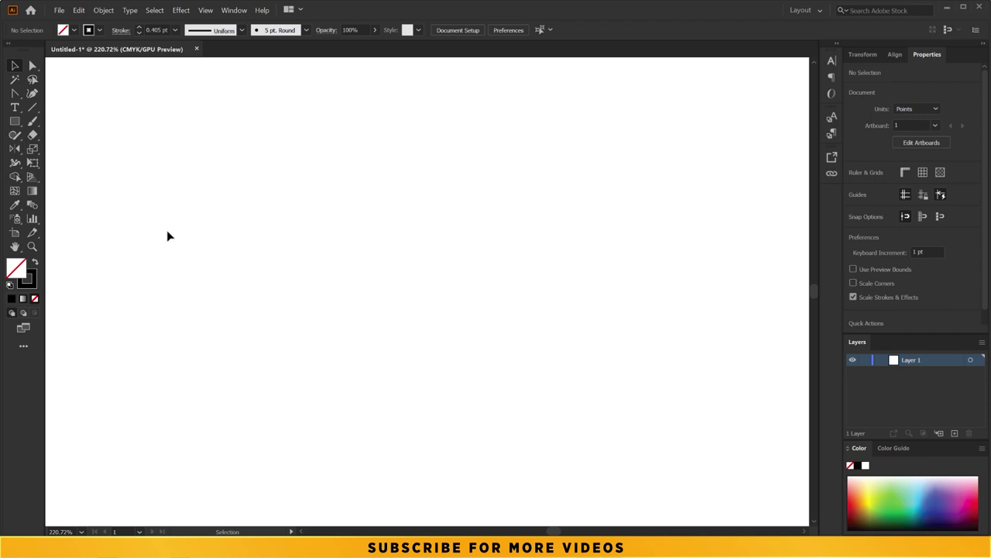
- Draw a square near the artboard centre and rotate it 45° into a diamond
{"action": "left_click", "coordinate": [15, 121]}
{"action": "left_click_drag", "start_coordinate": [313, 163], "coordinate": [500, 341]}
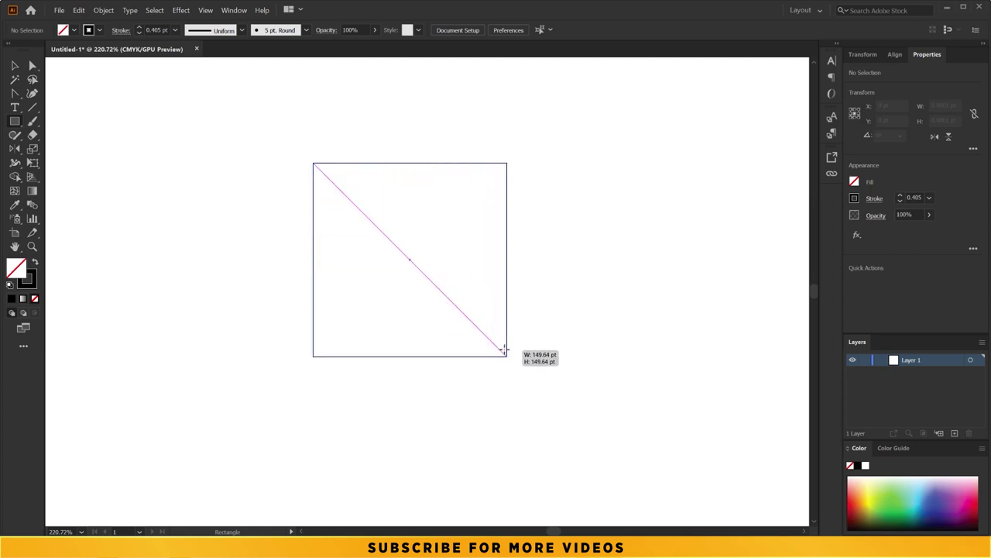
{"action": "left_click_drag", "start_coordinate": [501, 341], "coordinate": [501, 348]}
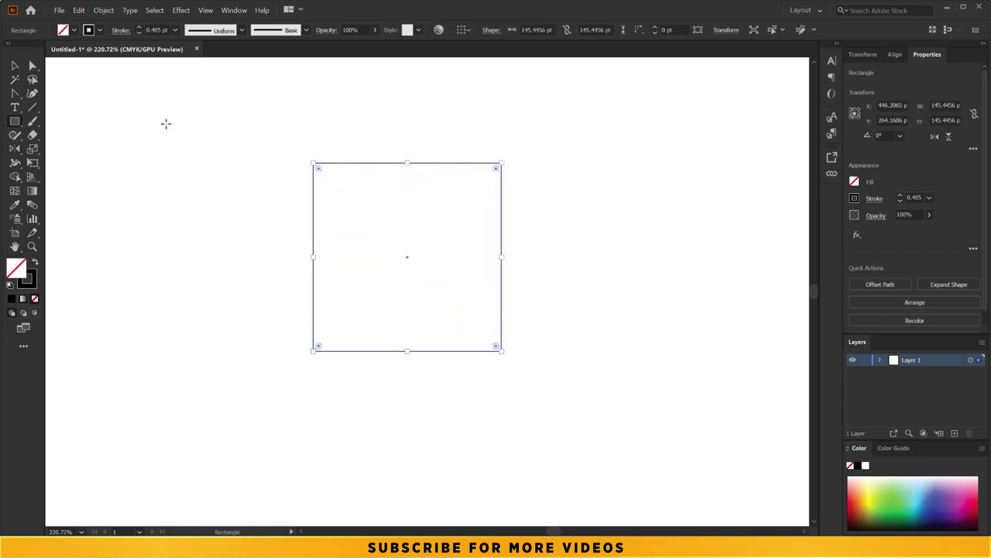
{"action": "left_click", "coordinate": [14, 66]}
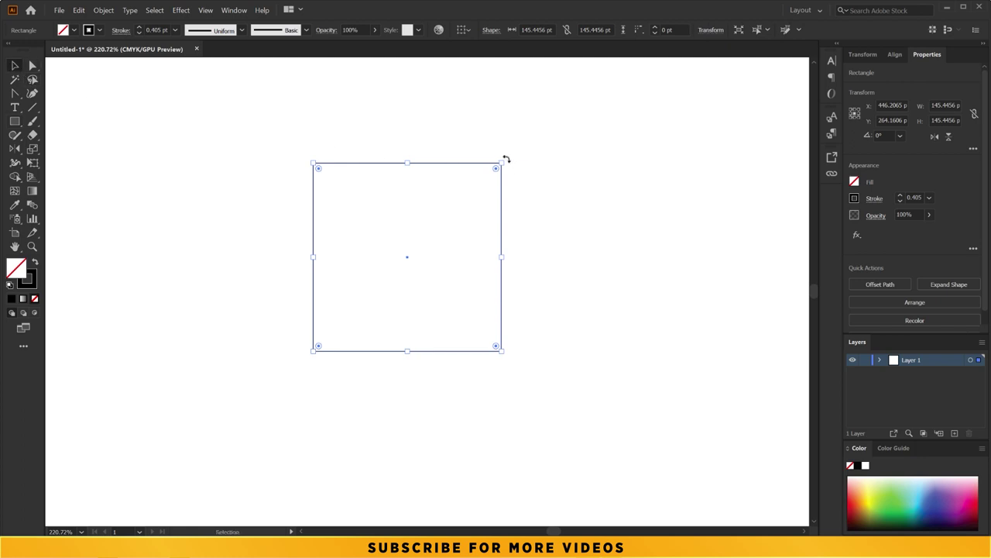
{"action": "left_click_drag", "start_coordinate": [508, 158], "coordinate": [409, 135]}
{"action": "left_click", "coordinate": [473, 146]}
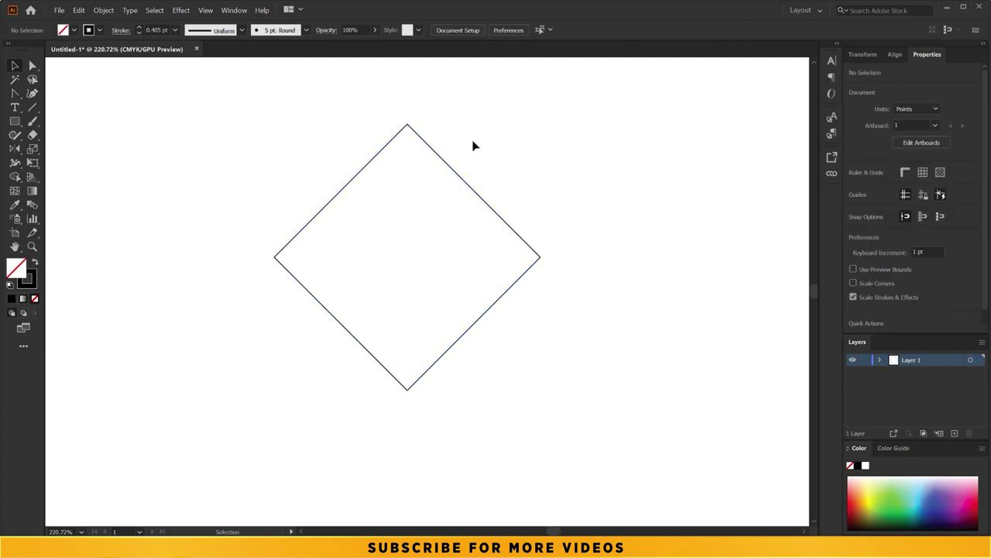
- Delete the diamond's top anchor with Direct Selection, then reselect the open V path
{"action": "left_click", "coordinate": [32, 66]}
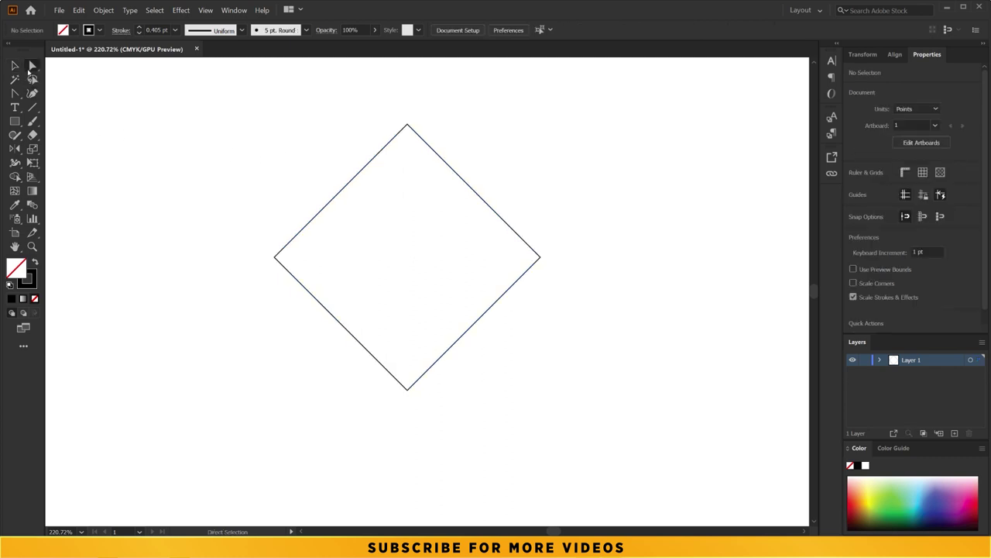
{"action": "left_click", "coordinate": [407, 126]}
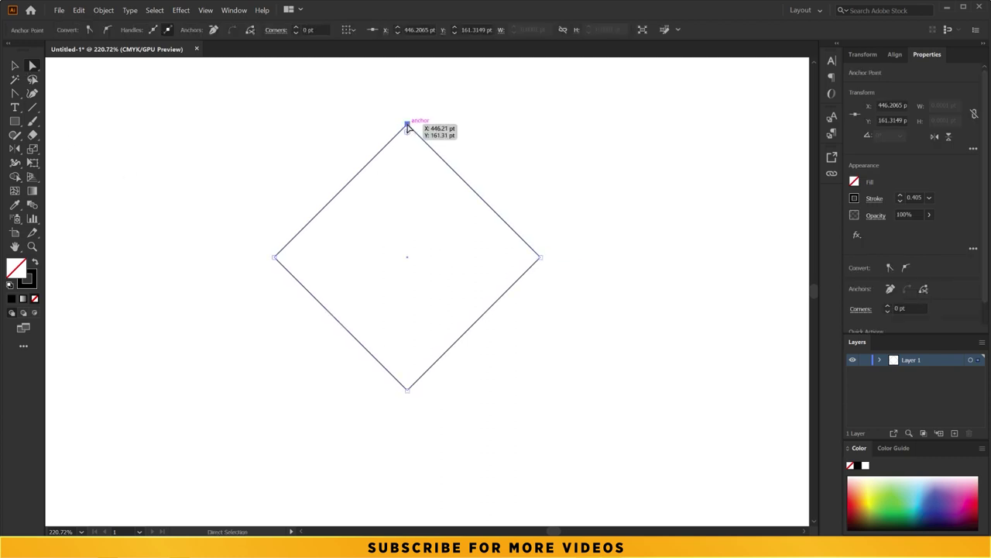
{"action": "key", "text": "Delete"}
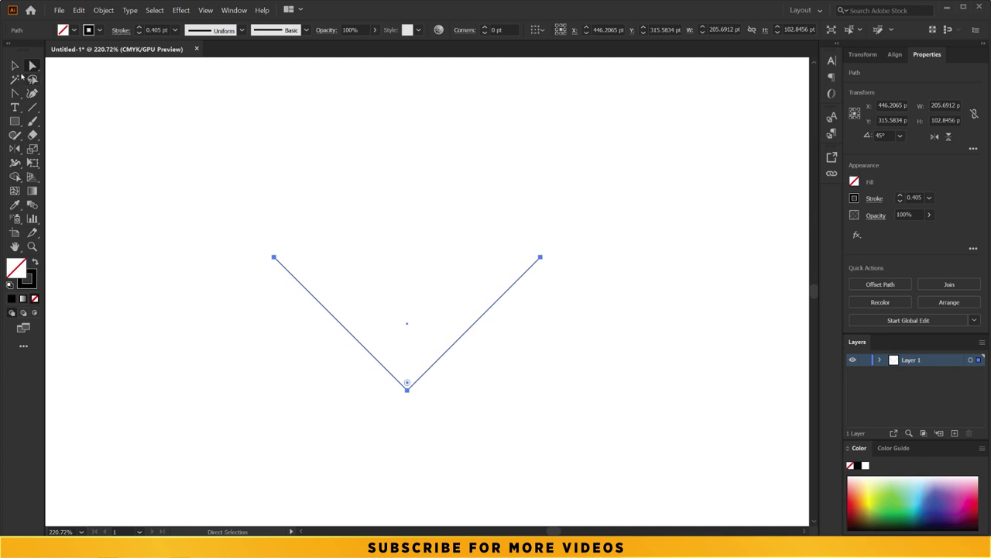
{"action": "left_click", "coordinate": [14, 65]}
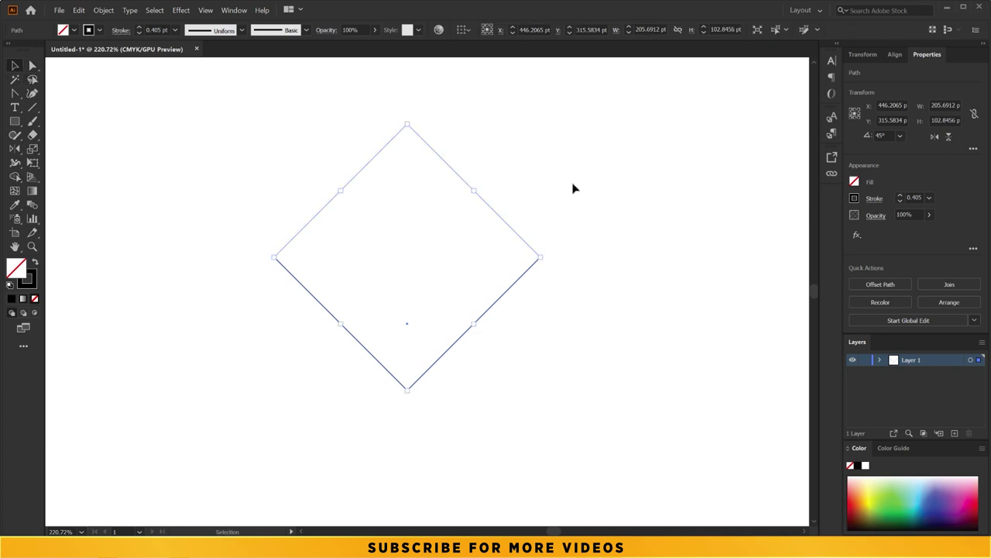
{"action": "left_click", "coordinate": [322, 263]}
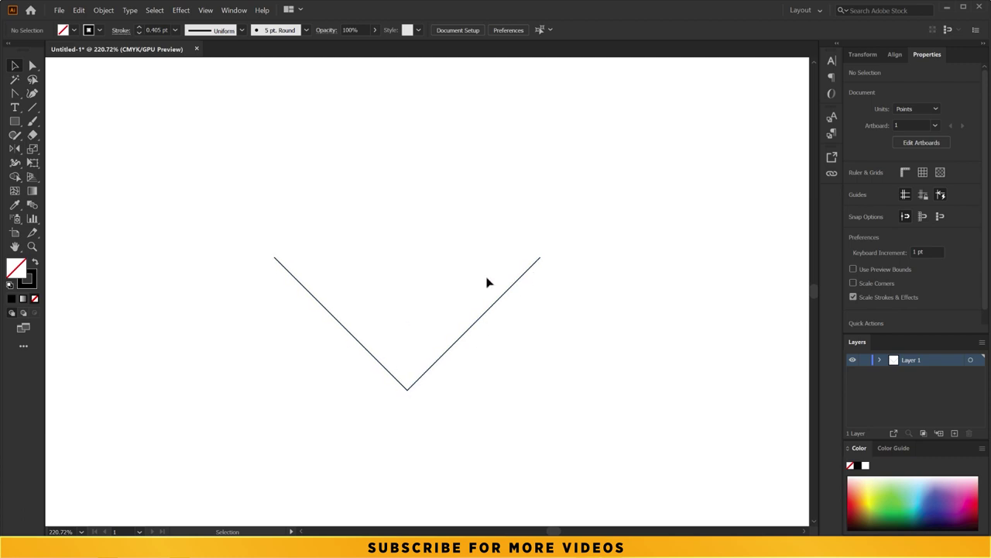
{"action": "left_click", "coordinate": [472, 330]}
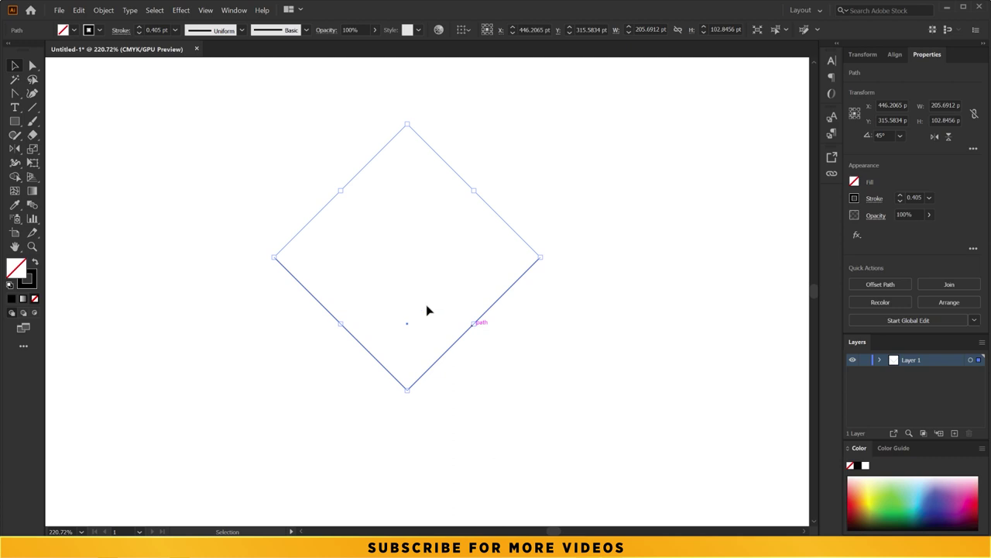
- Open Window > Stroke and float the Stroke panel over the canvas
{"action": "left_click", "coordinate": [236, 10]}
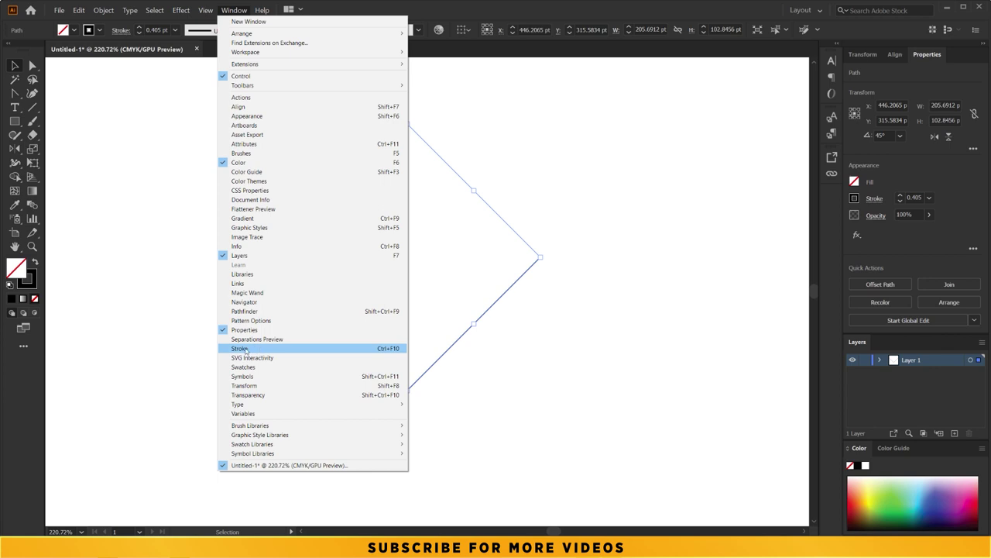
{"action": "left_click", "coordinate": [264, 350]}
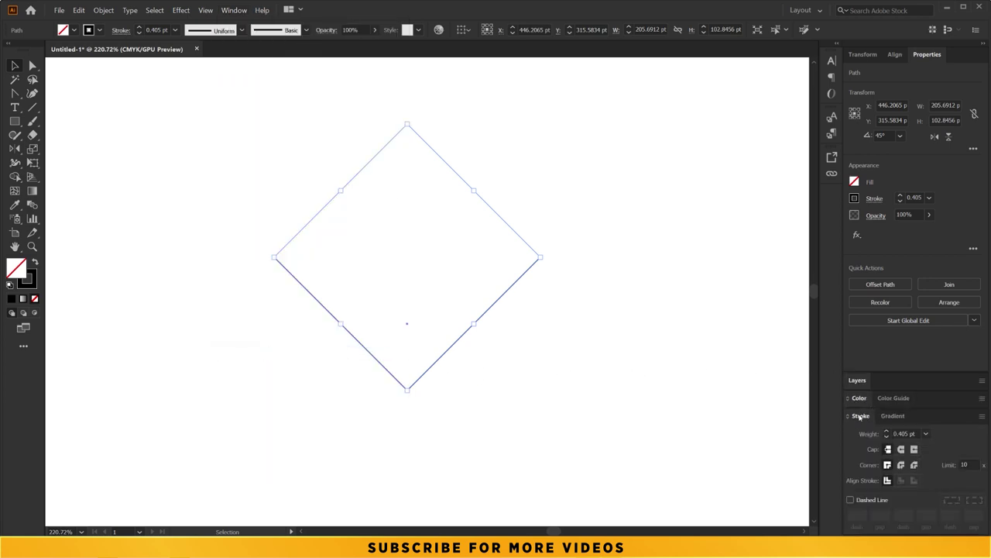
{"action": "left_click_drag", "start_coordinate": [861, 417], "coordinate": [588, 177]}
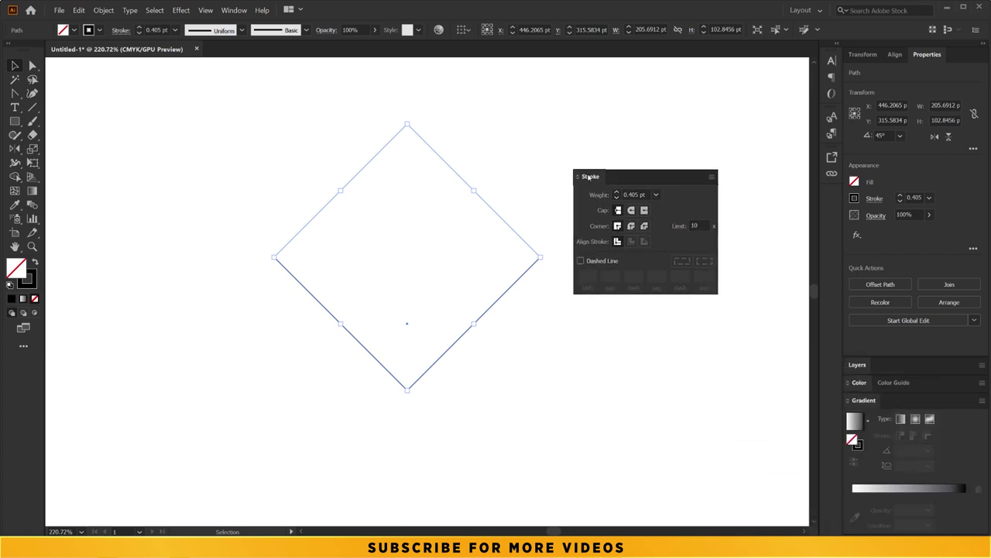
{"action": "left_click_drag", "start_coordinate": [592, 172], "coordinate": [599, 166]}
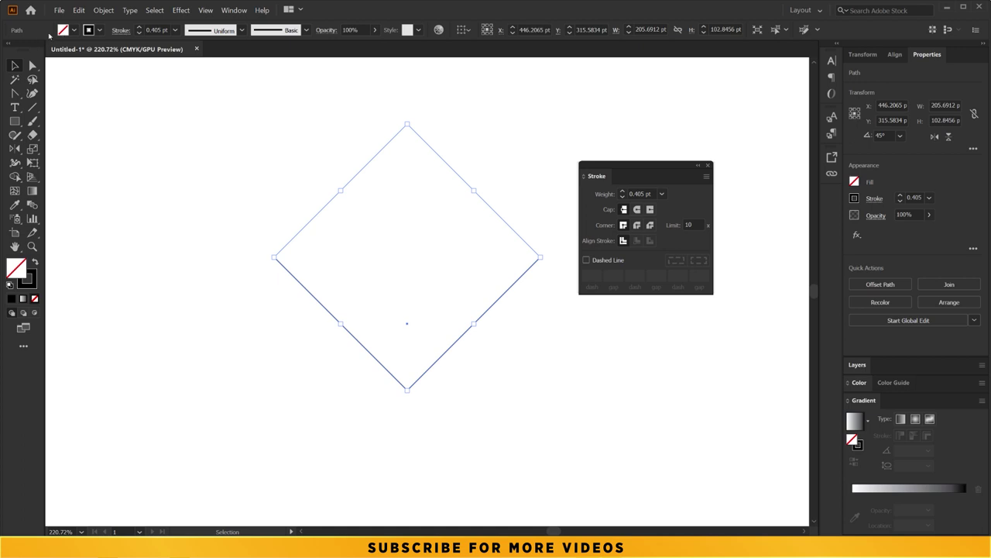
- Check the path's stroke options, reposition the Stroke panel, and keep the V selected
{"action": "left_click", "coordinate": [118, 31]}
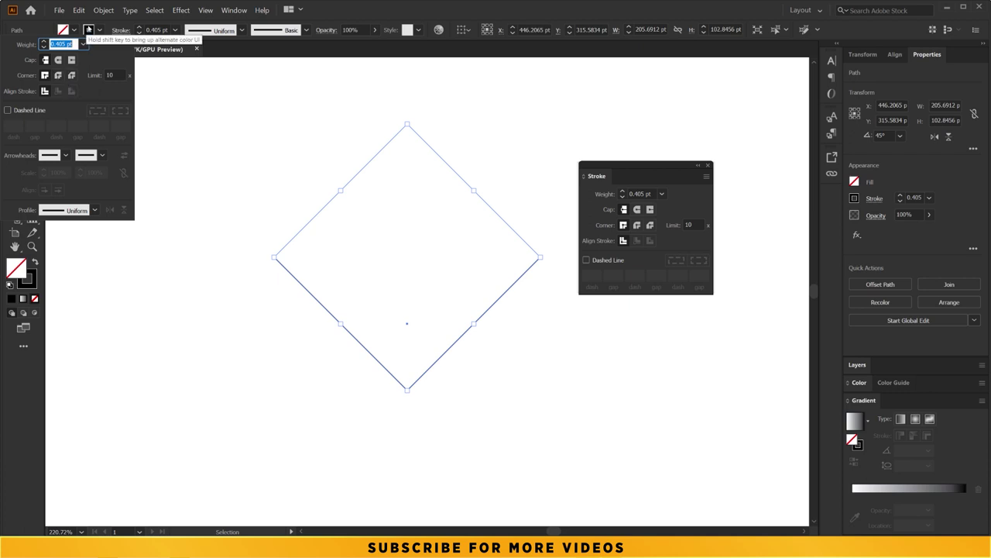
{"action": "left_click", "coordinate": [120, 30]}
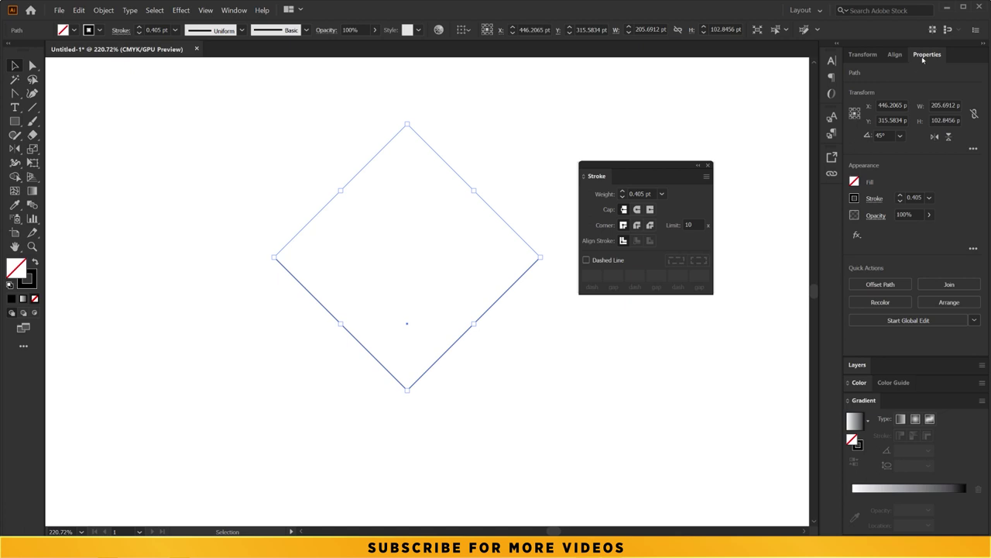
{"action": "left_click", "coordinate": [874, 199]}
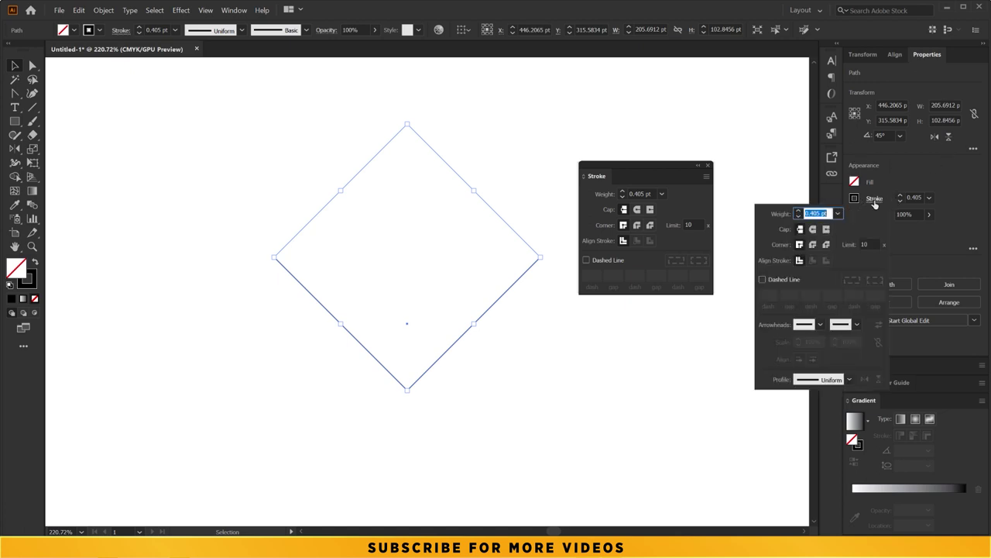
{"action": "mouse_move", "coordinate": [652, 169]}
{"action": "left_mouse_down"}
{"action": "mouse_move", "coordinate": [681, 194]}
{"action": "mouse_move", "coordinate": [653, 192]}
{"action": "left_mouse_up"}
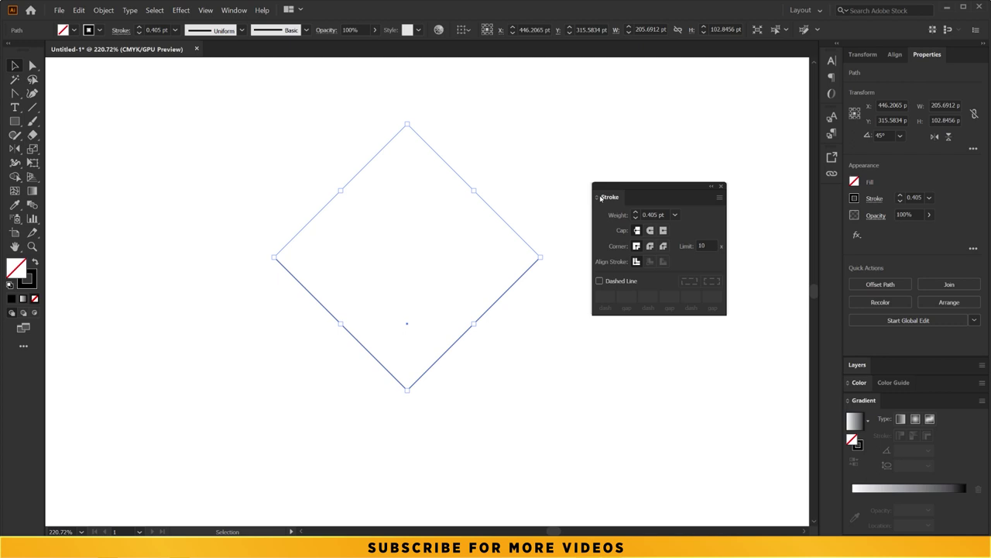
{"action": "left_click", "coordinate": [558, 263]}
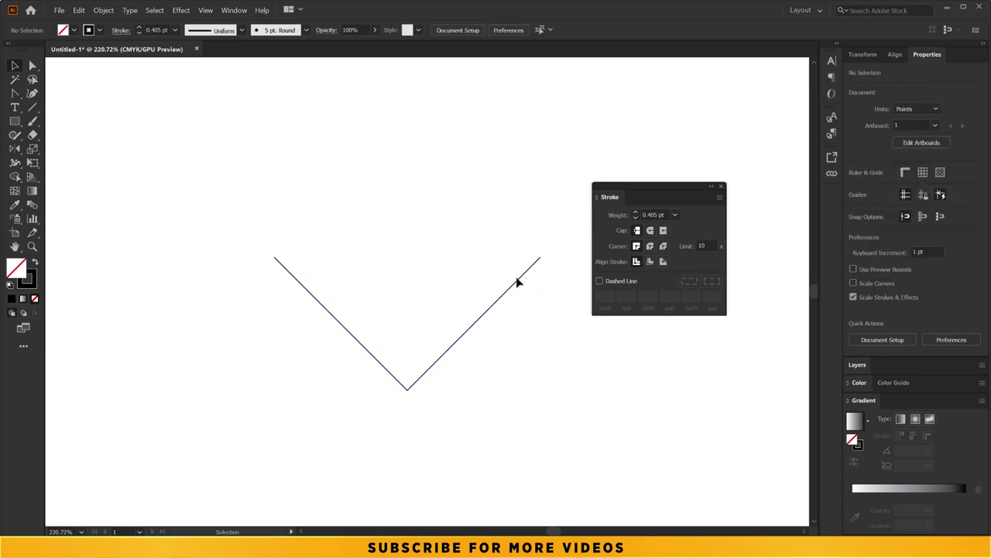
{"action": "key", "text": "ctrl+shift+z"}
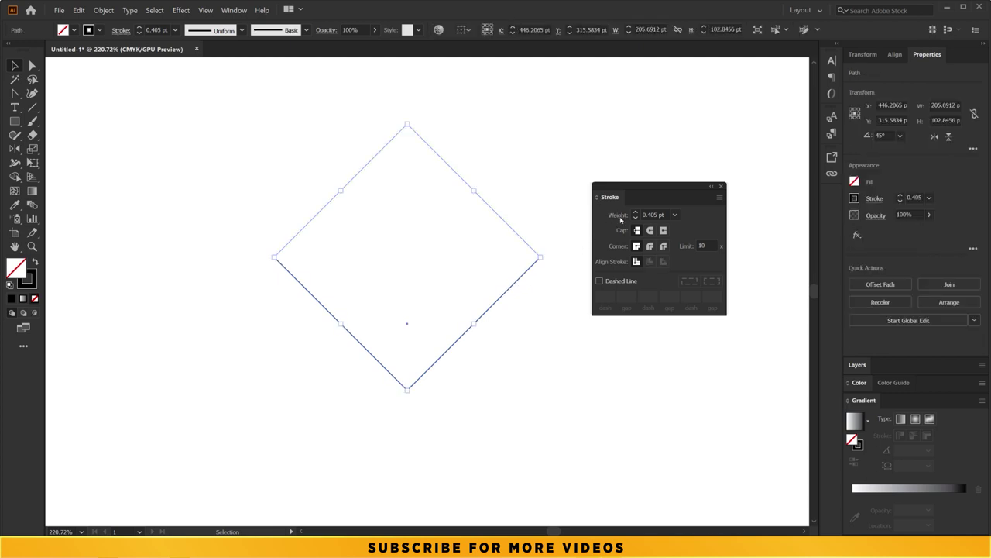
- Set the V's stroke weight to 40 pt, then 80 pt, and preview it
{"action": "left_click", "coordinate": [676, 215]}
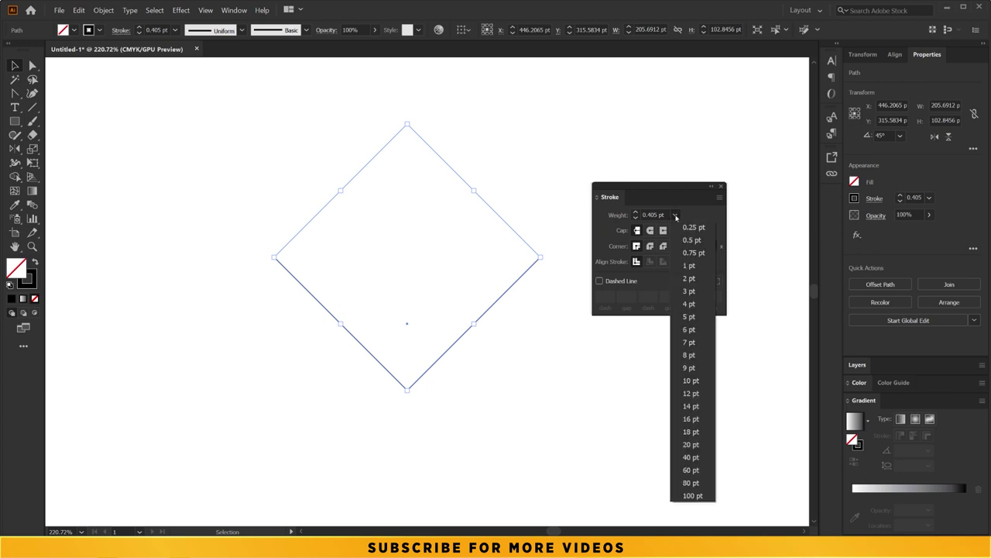
{"action": "left_click", "coordinate": [690, 457]}
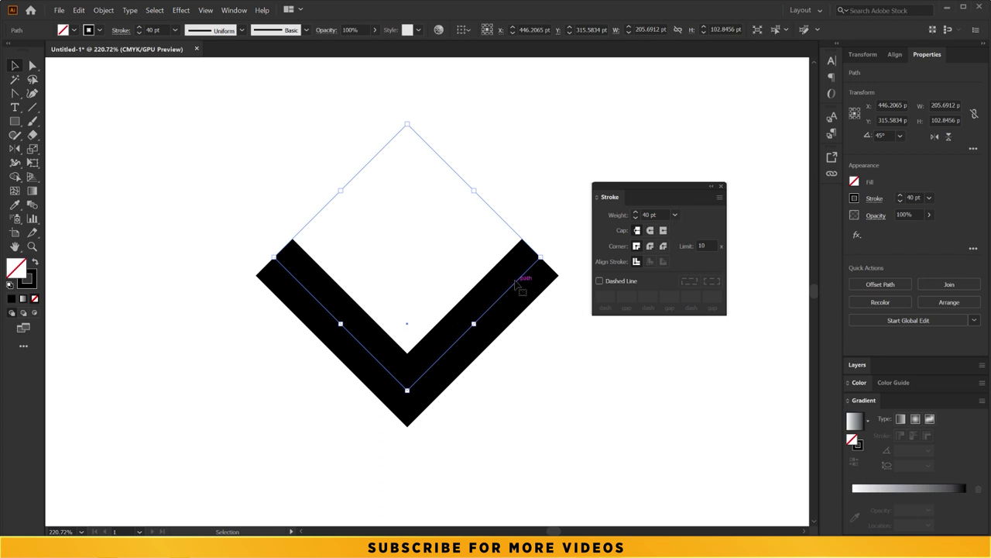
{"action": "left_click", "coordinate": [674, 215]}
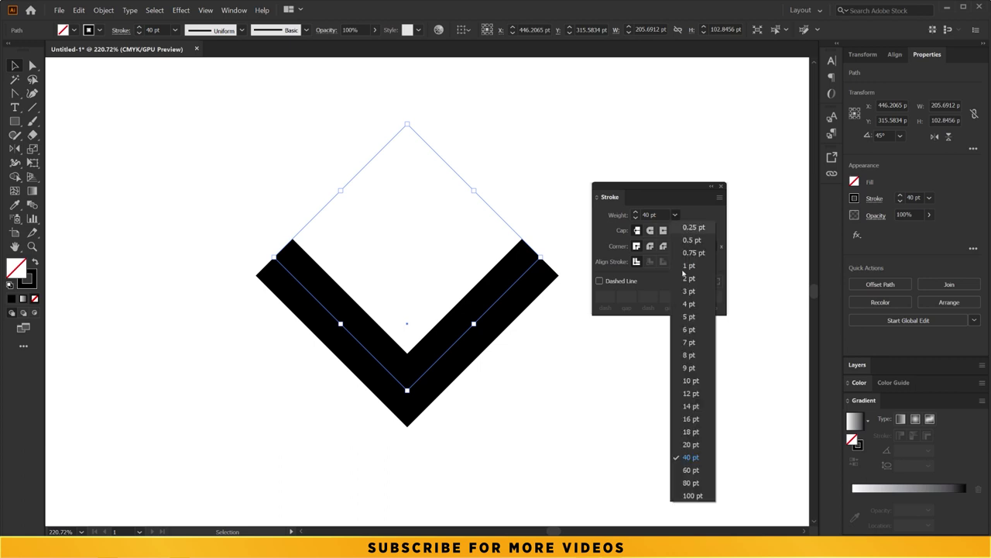
{"action": "left_click", "coordinate": [690, 483]}
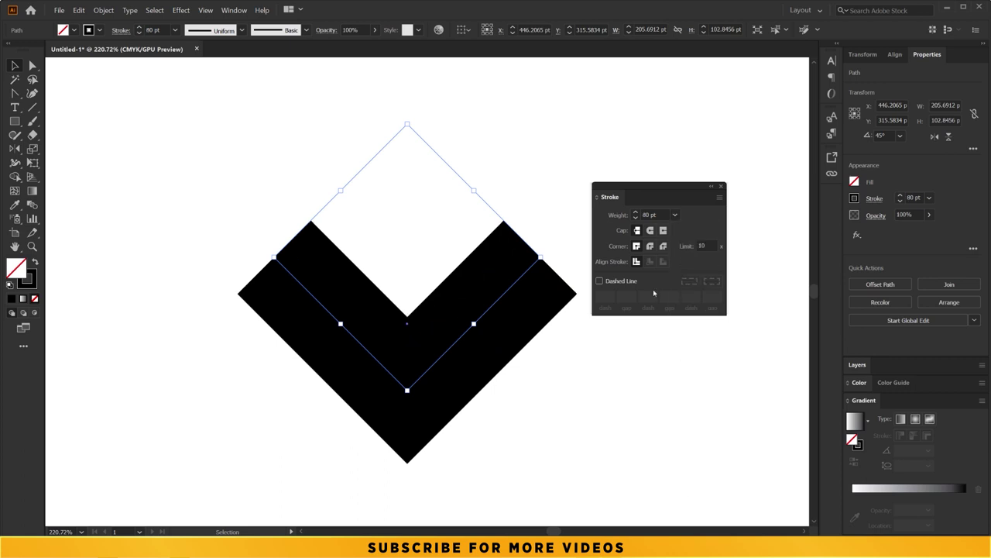
{"action": "left_click", "coordinate": [514, 361]}
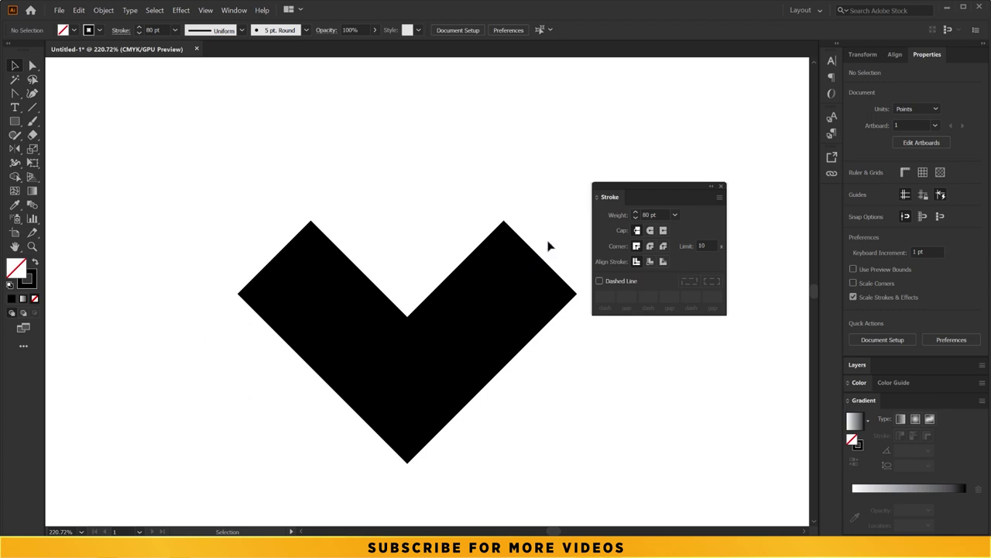
{"action": "left_click", "coordinate": [415, 319]}
{"action": "left_click", "coordinate": [268, 241]}
{"action": "left_click", "coordinate": [280, 264]}
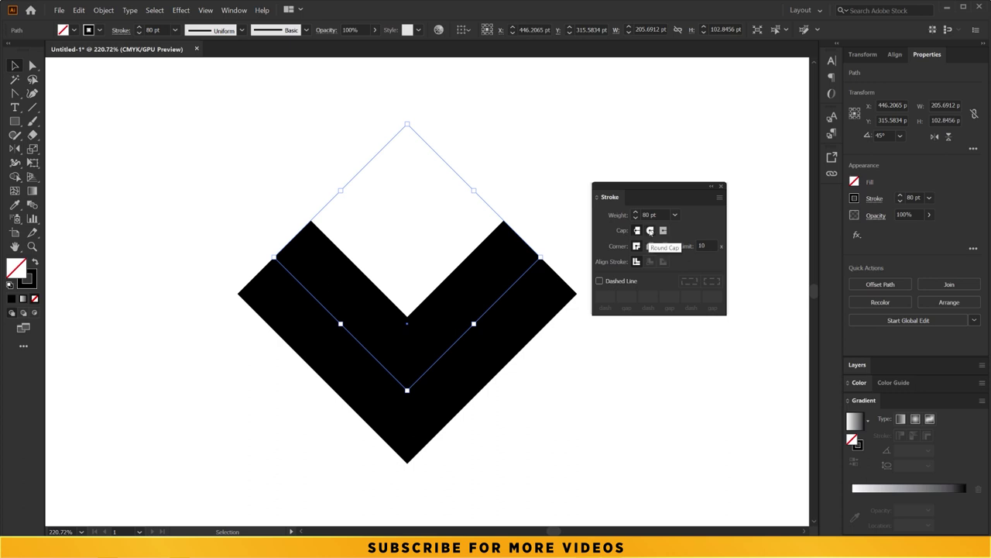
- Give the stroke round caps, raise its weight through 100 to 200 pt, and zoom out
{"action": "left_click", "coordinate": [649, 231]}
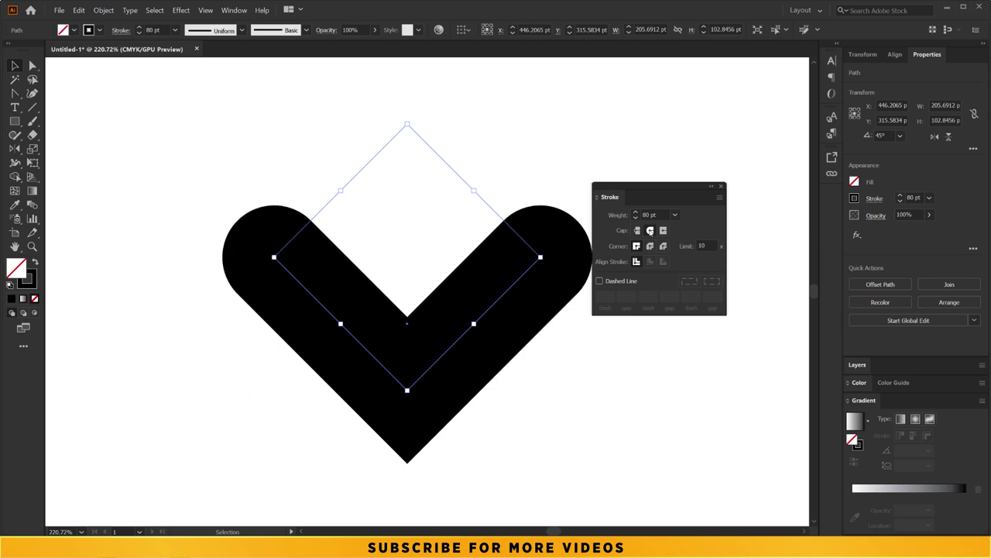
{"action": "key", "text": "ctrl+shift+a"}
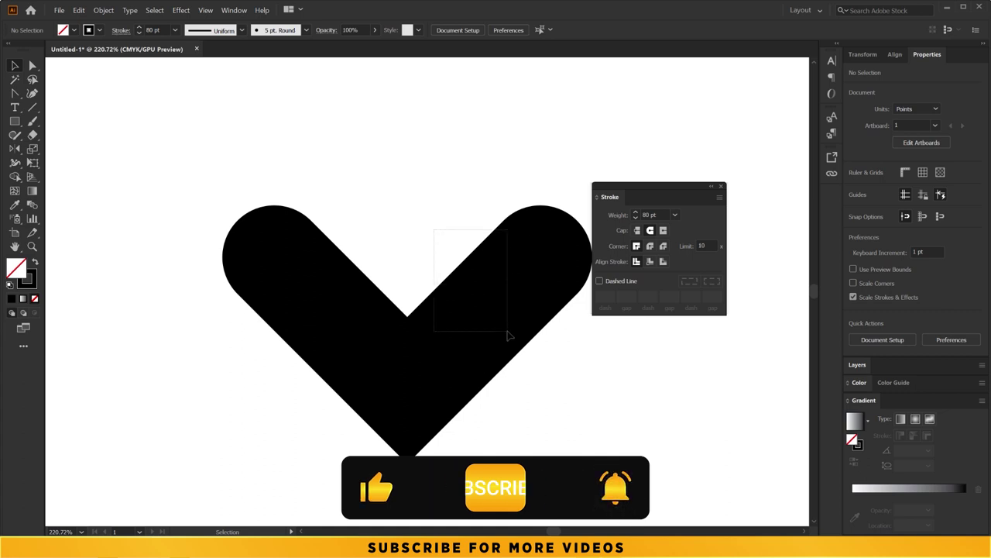
{"action": "left_click_drag", "start_coordinate": [420, 215], "coordinate": [509, 333]}
{"action": "left_click", "coordinate": [675, 214]}
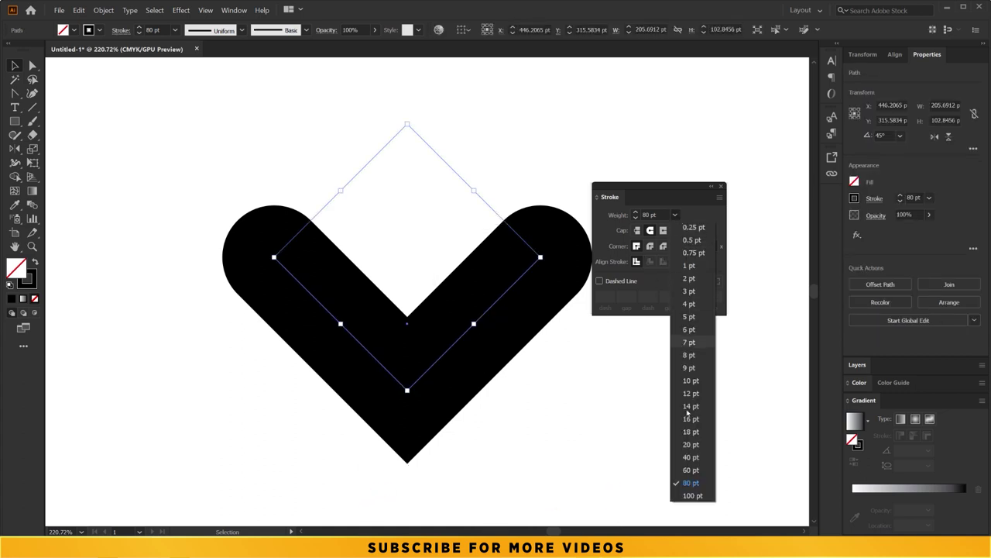
{"action": "left_click", "coordinate": [689, 498]}
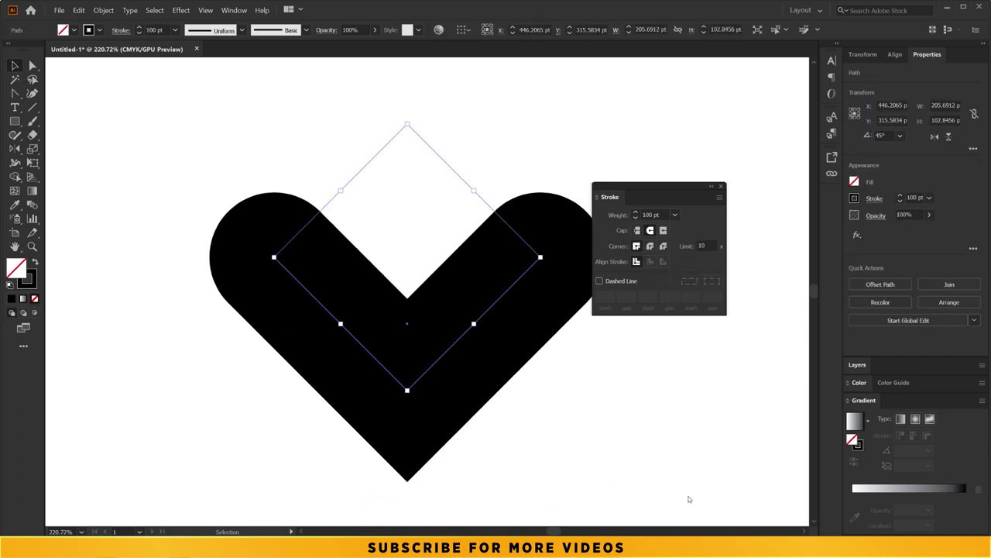
{"action": "double_click", "coordinate": [662, 214]}
{"action": "type", "text": "20"}
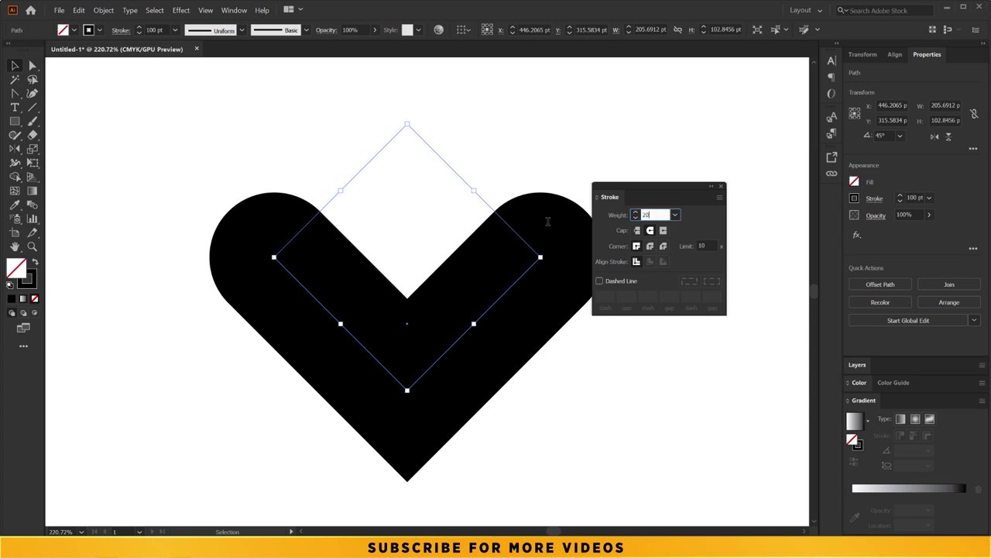
{"action": "type", "text": "0"}
{"action": "key", "text": "Return"}
{"action": "key", "text": "ctrl+shift+a"}
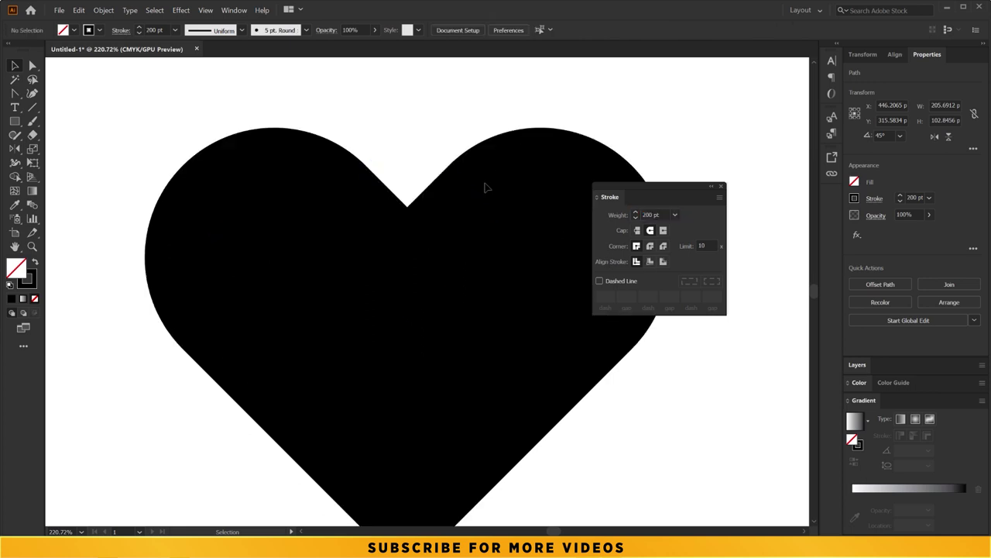
{"action": "scroll", "coordinate": [382, 281], "scroll_direction": "down", "scroll_amount": 2}
{"action": "scroll", "coordinate": [384, 288], "scroll_direction": "down", "scroll_amount": 2}
{"action": "scroll", "coordinate": [436, 247], "scroll_direction": "down", "scroll_amount": 1}
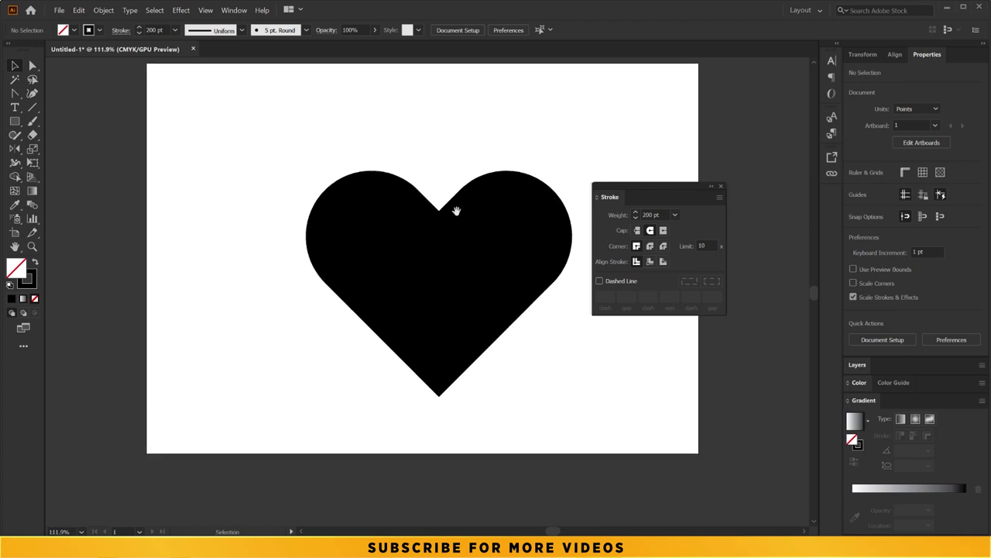
- Drag the black heart up and left, nudge it slightly down, and deselect it
{"action": "left_click_drag", "start_coordinate": [454, 210], "coordinate": [421, 263]}
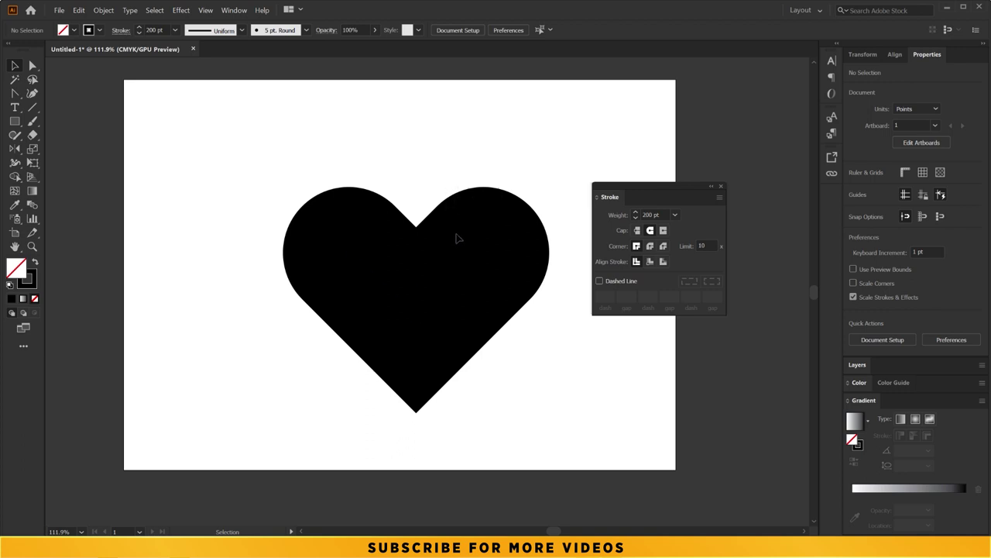
{"action": "left_click_drag", "start_coordinate": [470, 270], "coordinate": [428, 236]}
{"action": "key", "text": "ctrl+shift+a"}
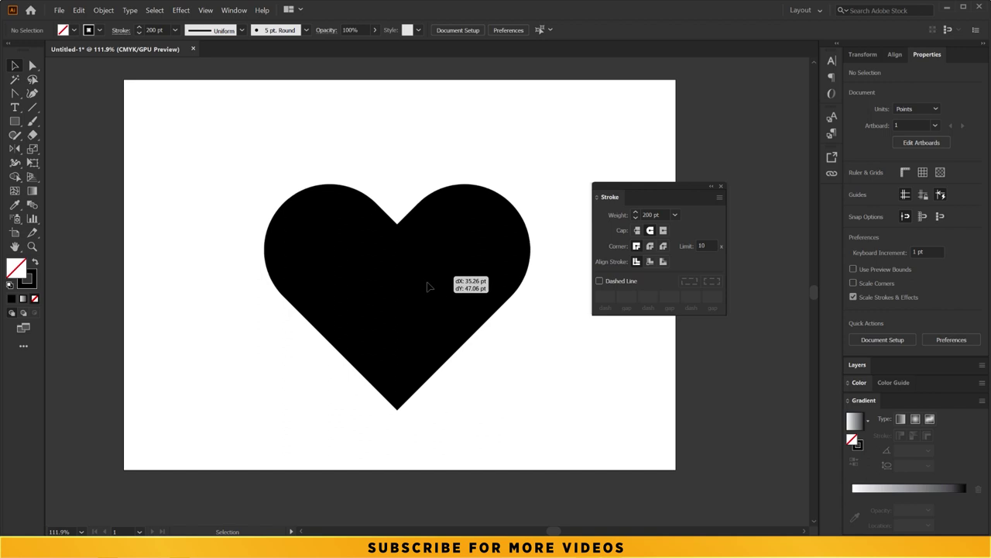
{"action": "left_click_drag", "start_coordinate": [416, 246], "coordinate": [416, 256]}
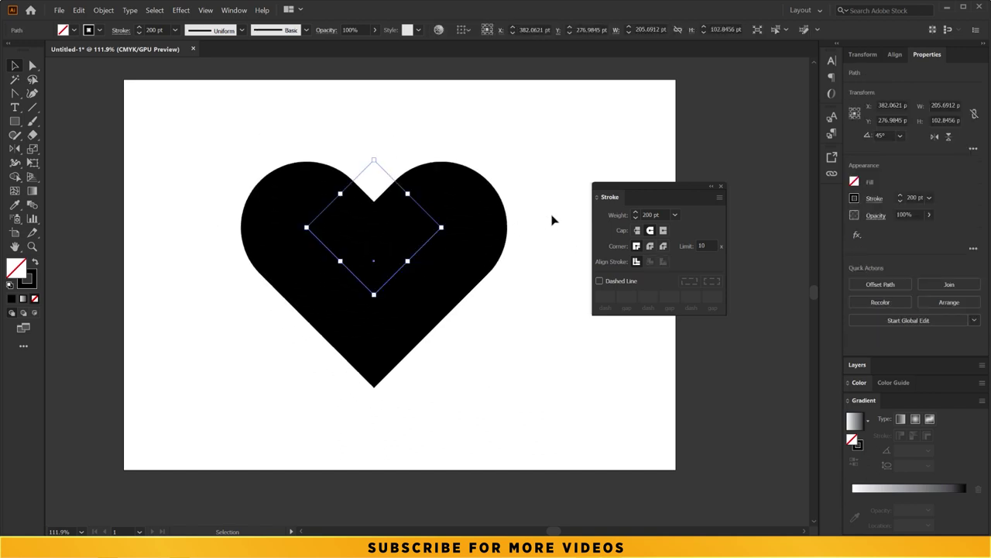
{"action": "key", "text": "ctrl+shift+a"}
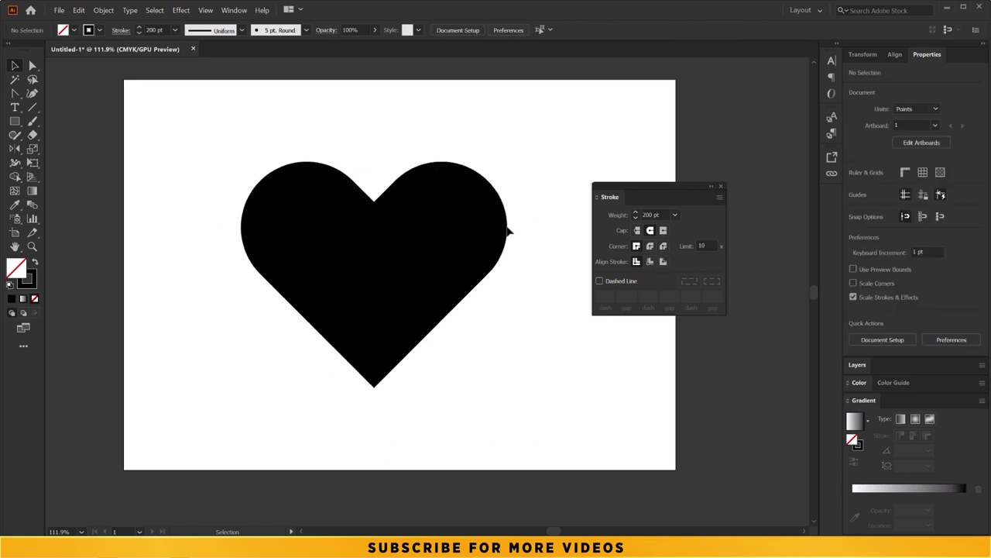